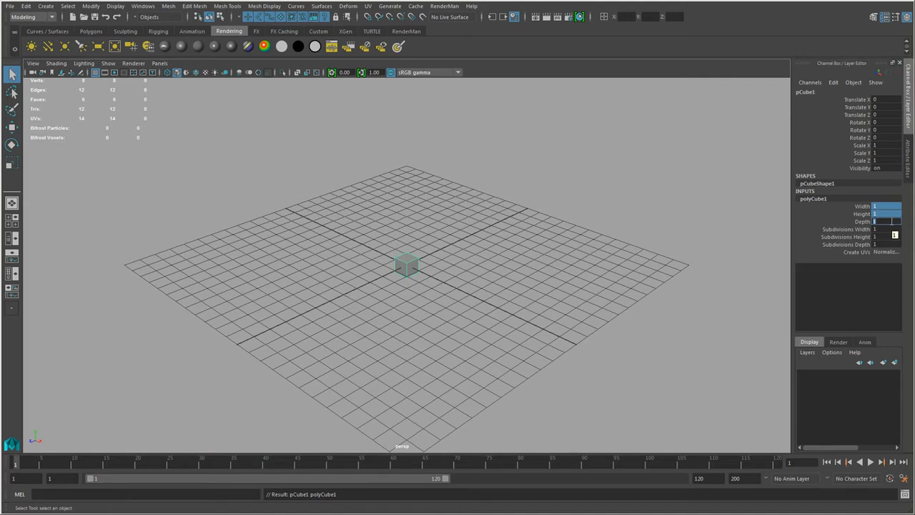
- Set the cube's width, height and depth to 30
text(100)
key(Return)
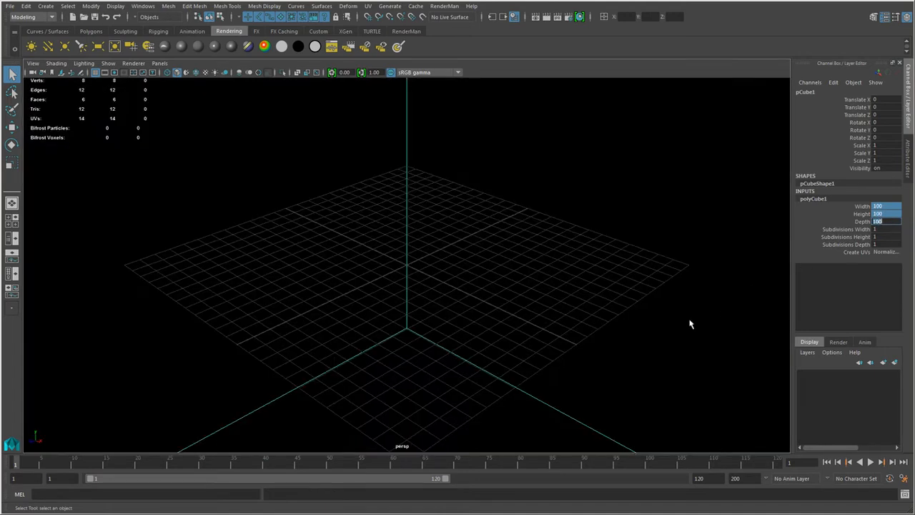
text(30)
key(Return)
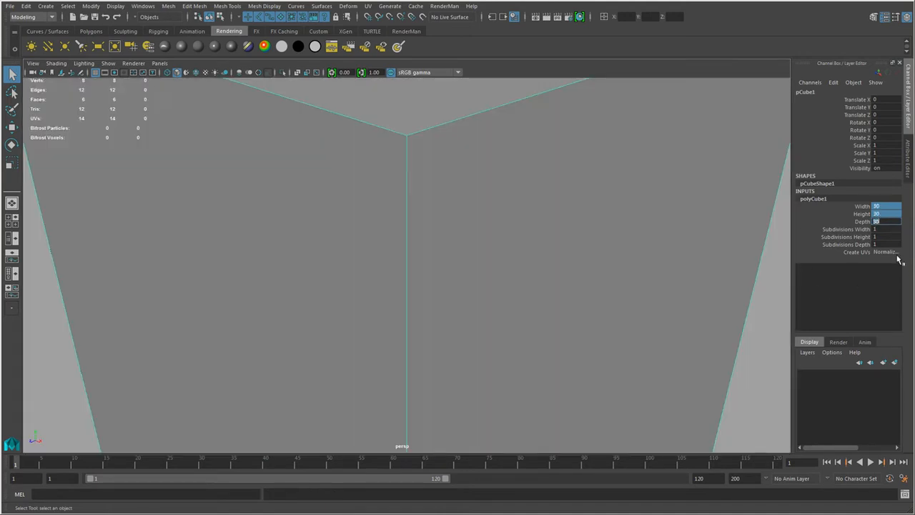
key(f)
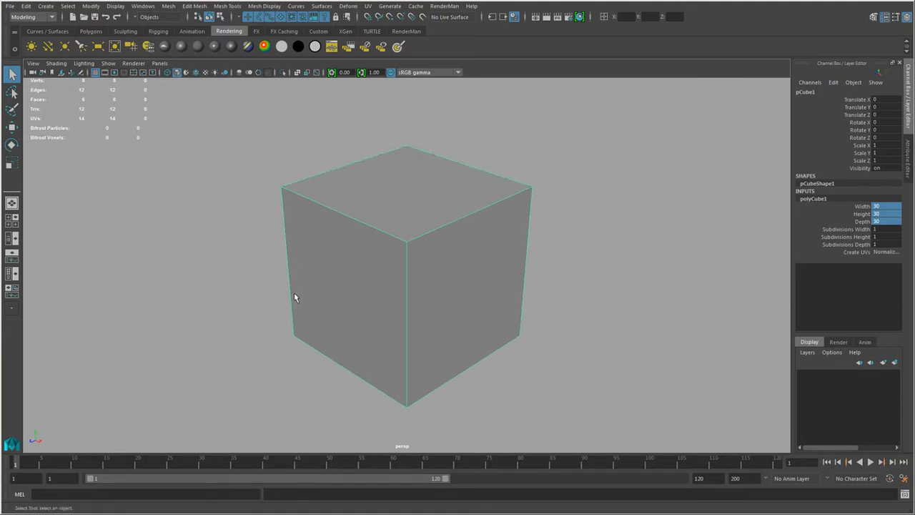
- Delete the cube's top face and three of its side faces, keeping only the floor and one back wall
right_drag(293, 268, 295, 280)
click(332, 326)
shift+click(407, 199)
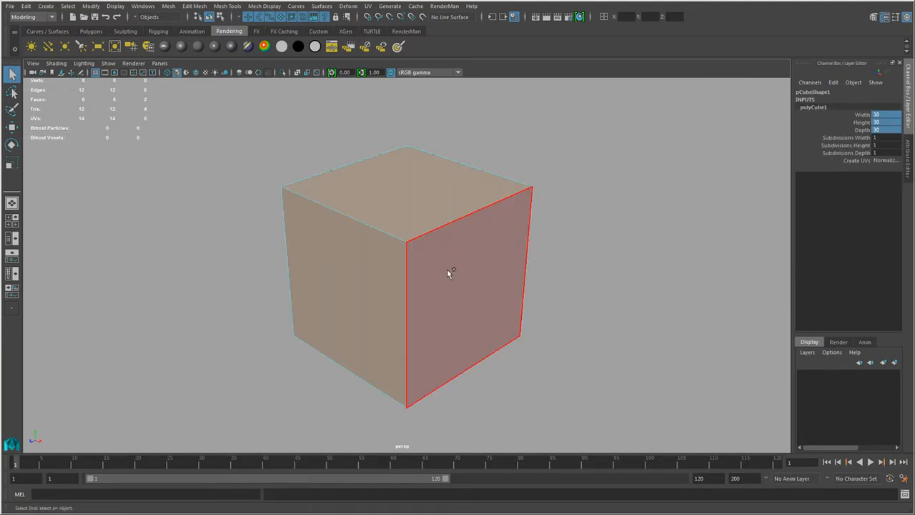
shift+click(447, 269)
alt+drag(365, 328, 491, 313)
shift+click(399, 281)
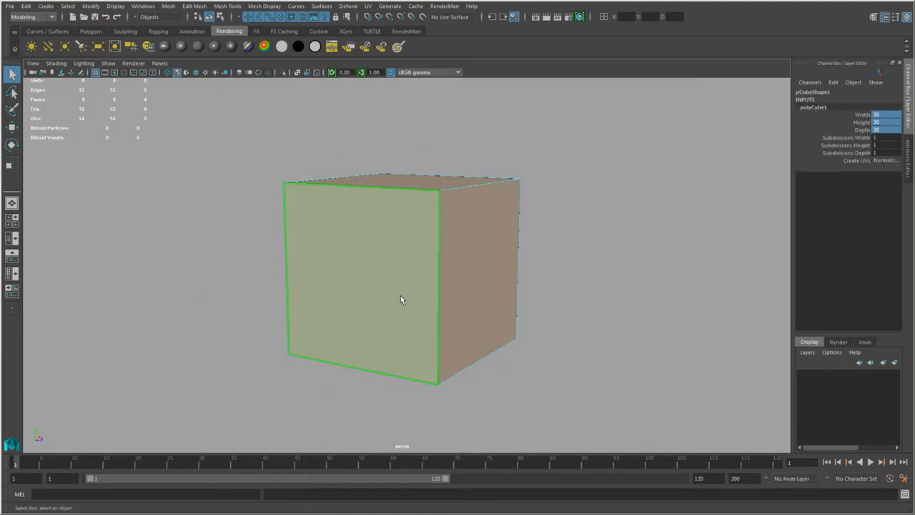
key(Delete)
- Bevel the edge between the floor and the back wall with 6 segments and a fraction of 0.2
alt+drag(544, 270, 504, 339)
right_drag(498, 290, 450, 144)
click(472, 335)
shift+right_drag(501, 258, 535, 255)
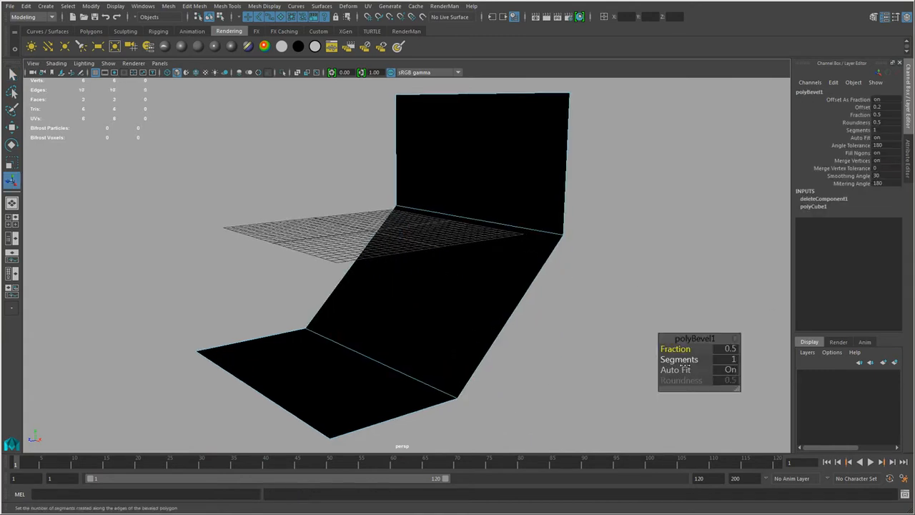
drag(685, 359, 706, 359)
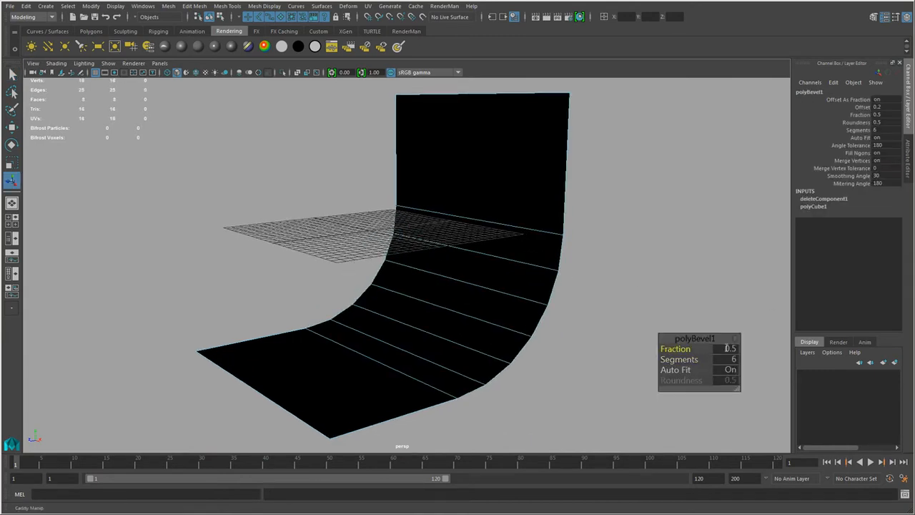
click(731, 348)
text(0.2)
key(Return)
alt+drag(531, 341, 480, 273)
- Return the curved backdrop to object mode and rename it as background_set
right_drag(481, 274, 530, 243)
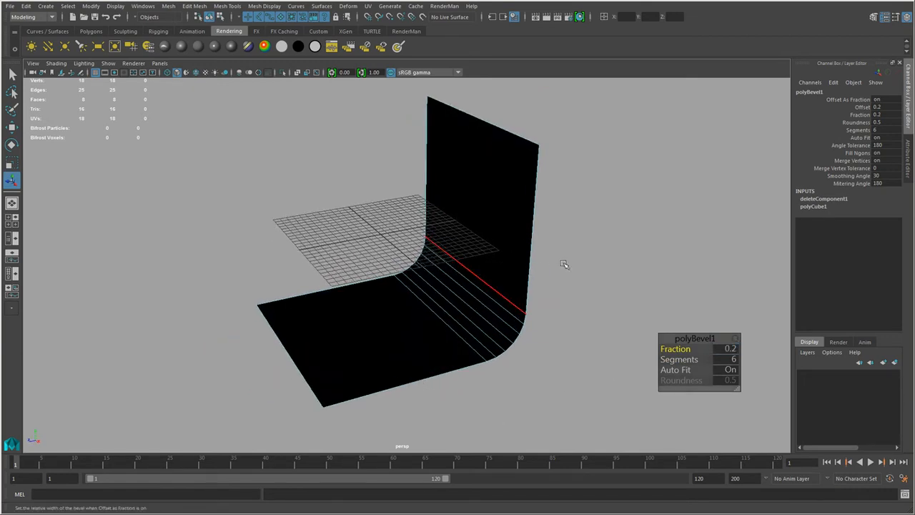
right_drag(472, 296, 604, 161)
click(602, 256)
click(482, 263)
alt+drag(525, 361, 577, 296)
double_click(816, 92)
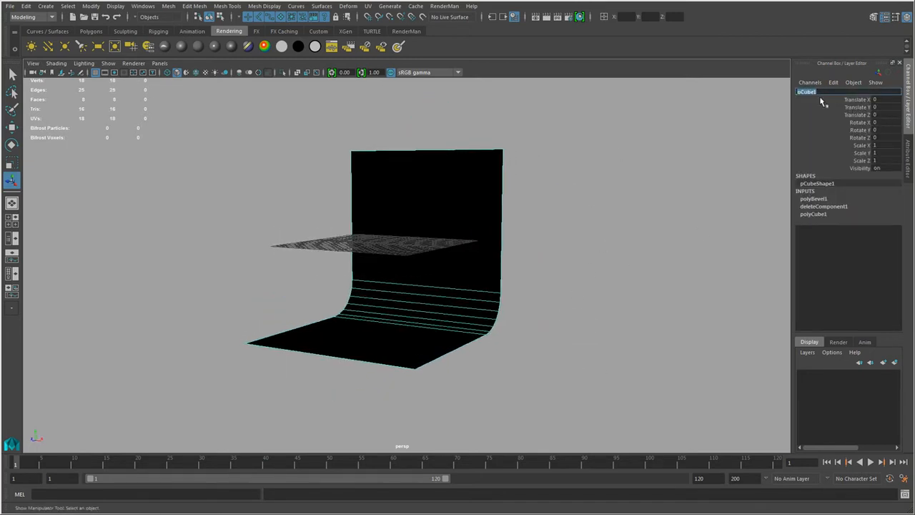
text(background_set)
key(Return)
- Create a new polygon cube at the origin and set its width, height and depth to 4
alt+right_drag(453, 317, 544, 324)
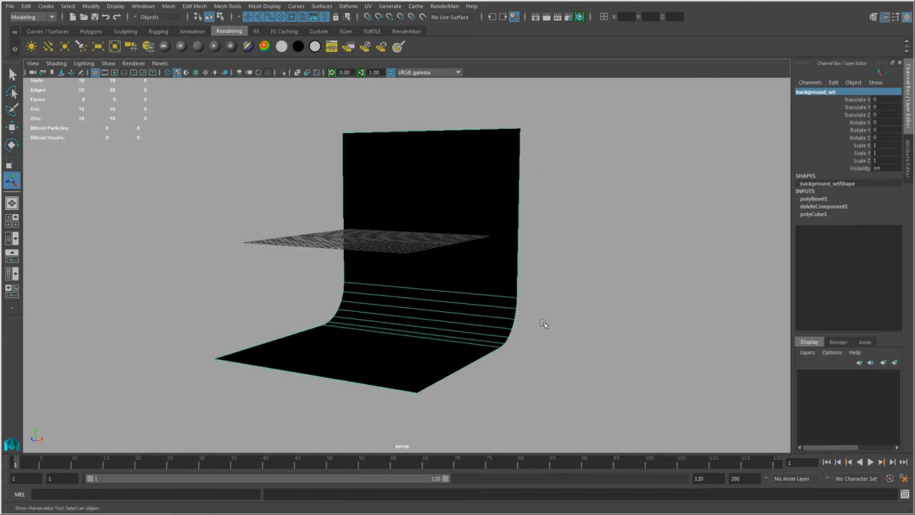
click(543, 324)
shift+right_drag(429, 244, 433, 270)
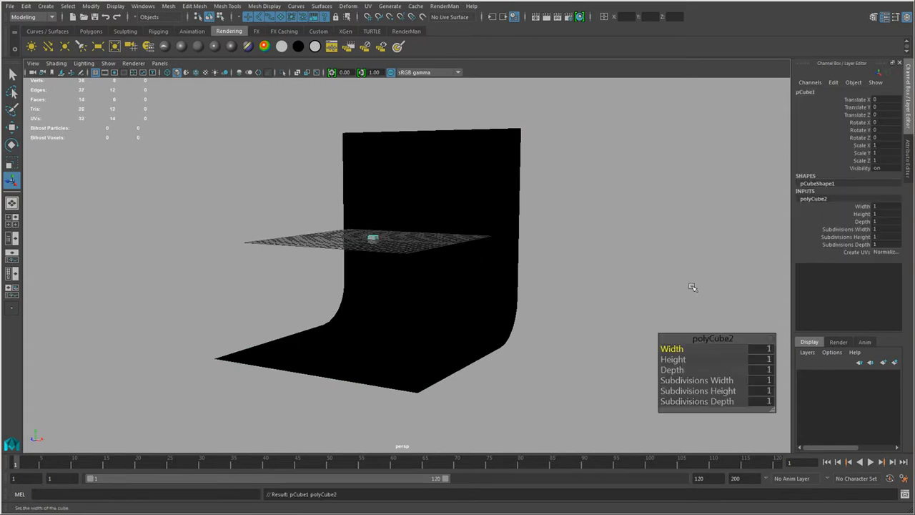
alt+drag(464, 277, 537, 345)
alt+right_drag(431, 312, 486, 325)
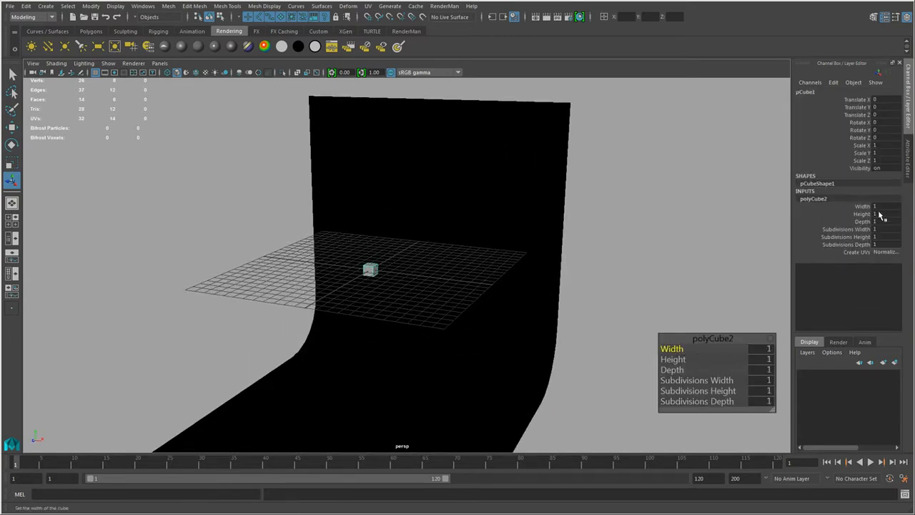
mouse_move(880, 206)
mouse_down()
mouse_move(885, 238)
mouse_move(885, 221)
mouse_up()
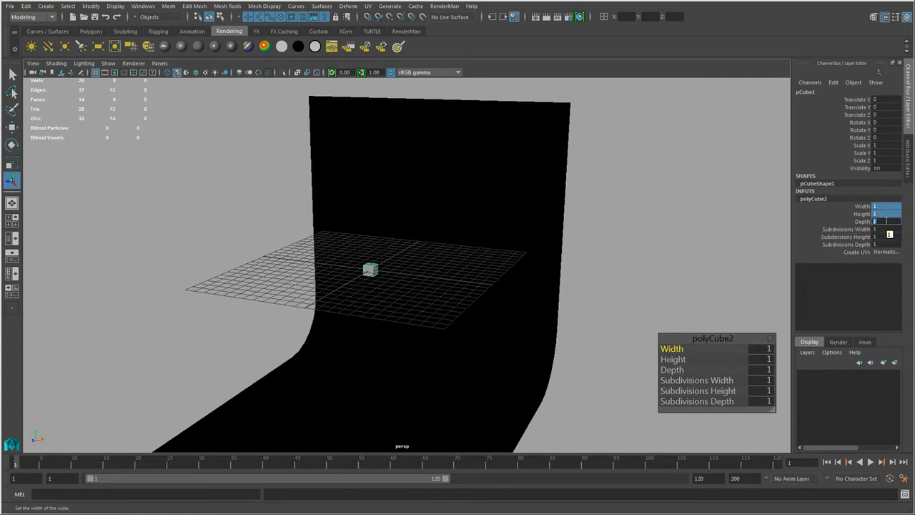
text(8)
key(Return)
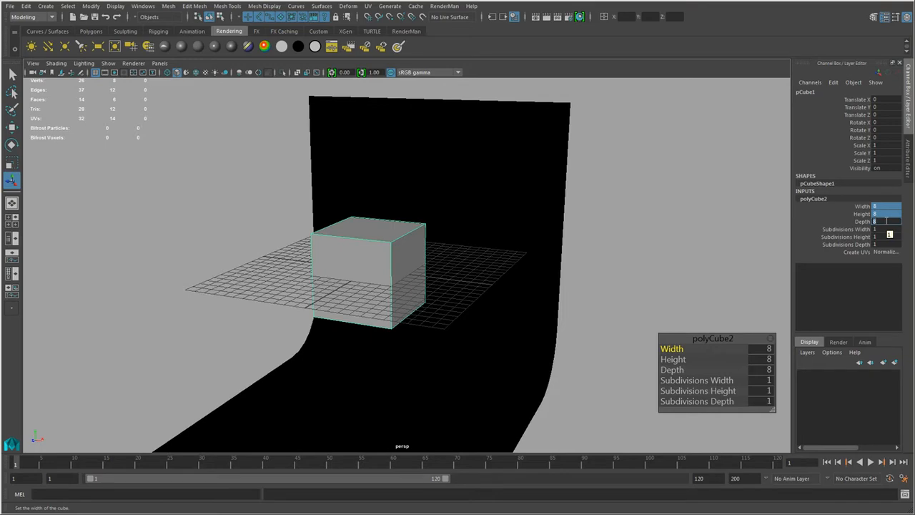
text(4)
key(Return)
- Select all edges of the small cube and bevel them with 10 segments
alt+right_drag(288, 300, 490, 326)
right_drag(352, 267, 333, 222)
drag(246, 207, 505, 393)
alt+drag(390, 338, 424, 306)
shift+right_drag(420, 316, 521, 346)
alt+middle_drag(521, 346, 544, 337)
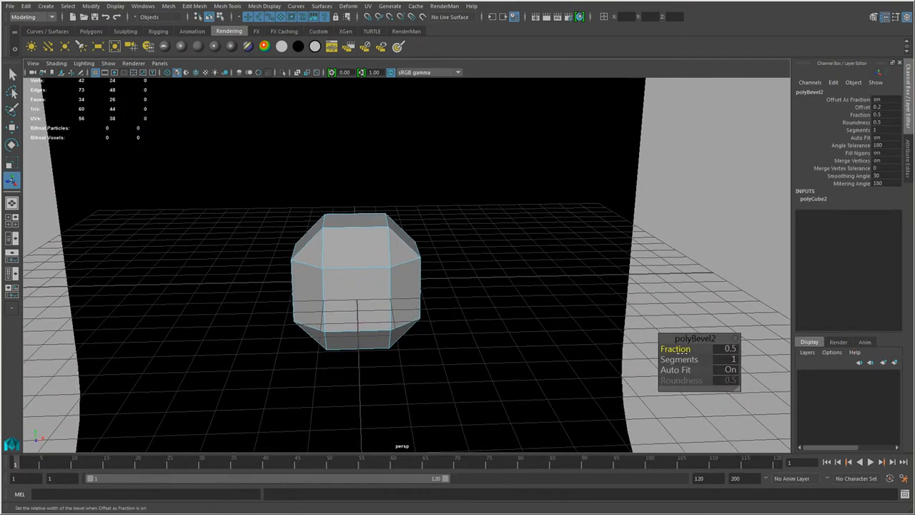
drag(684, 360, 727, 360)
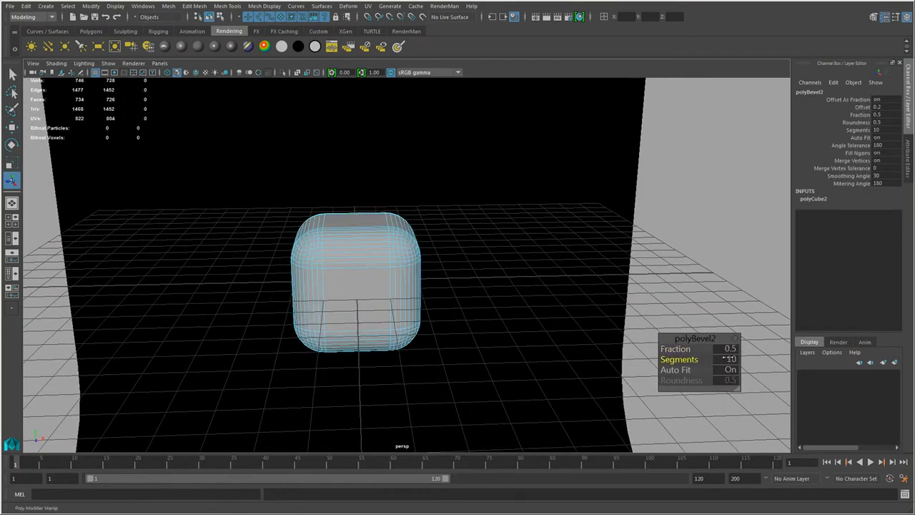
alt+drag(336, 336, 527, 382)
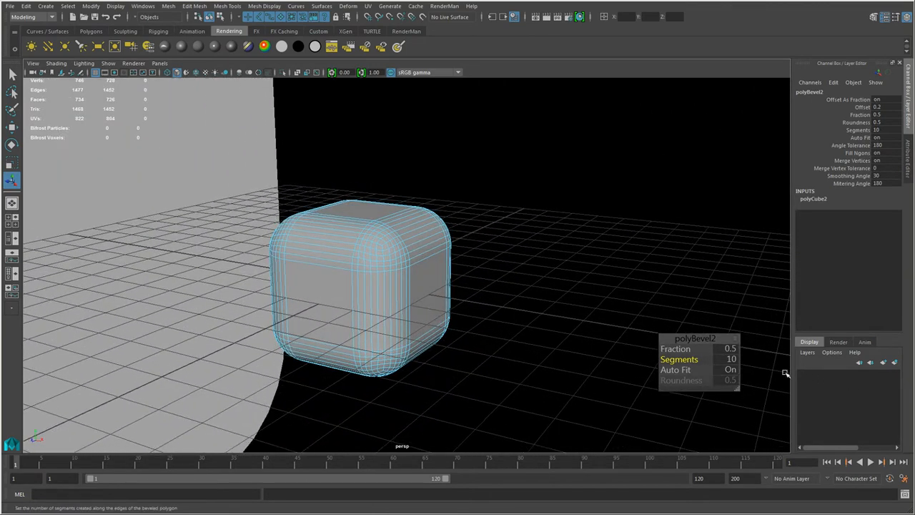
- Set the small cube's bevel to 5 segments and a fraction of 0.2, and return the cube to object mode
click(730, 359)
text(5)
key(Return)
click(726, 349)
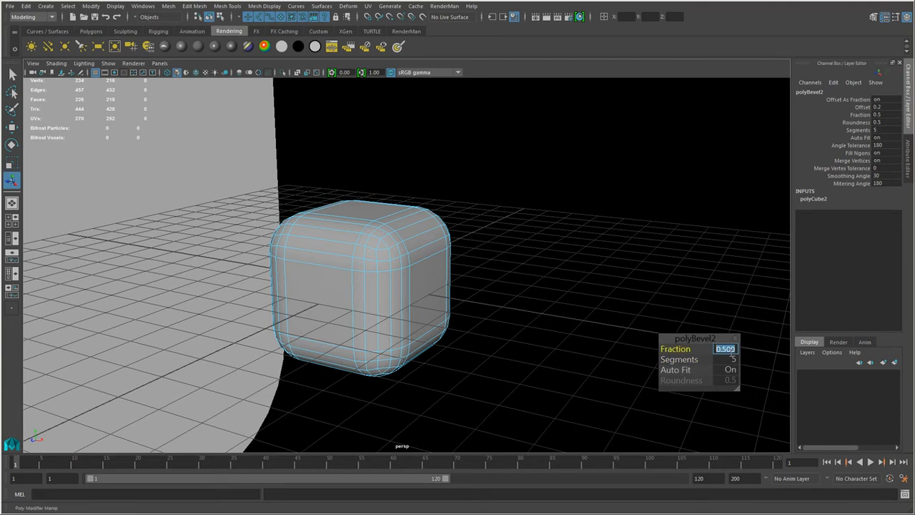
text(0.3)
key(Return)
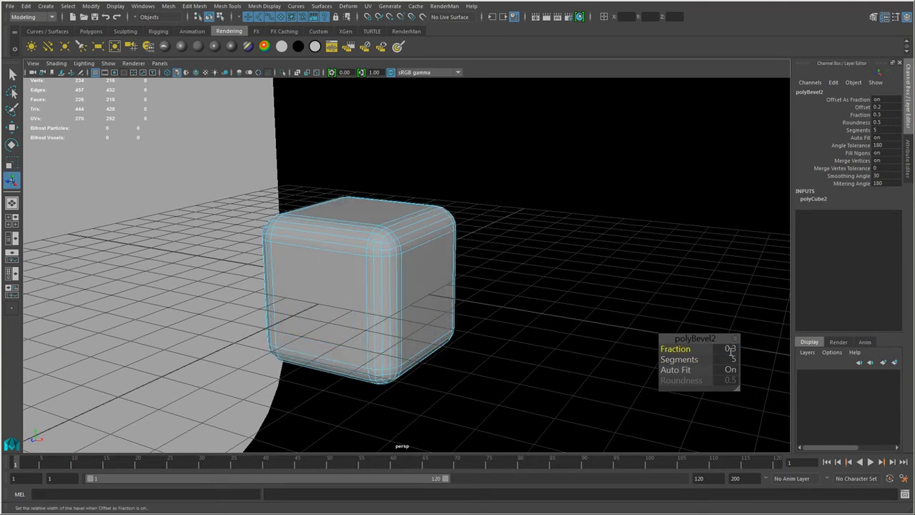
mouse_move(685, 348)
mouse_down()
mouse_move(650, 348)
mouse_move(668, 348)
mouse_up()
alt+right_drag(430, 261, 232, 314)
alt+drag(300, 332, 328, 333)
alt+right_drag(329, 333, 400, 286)
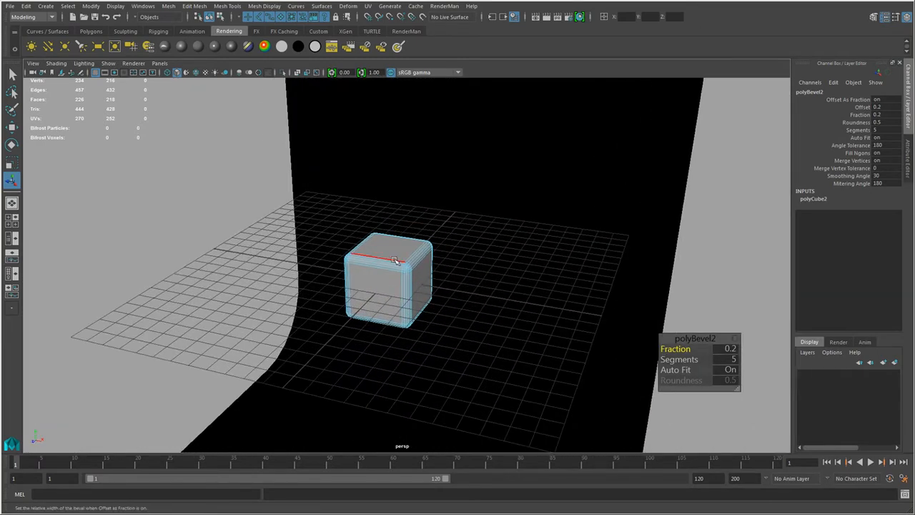
alt+drag(394, 260, 498, 355)
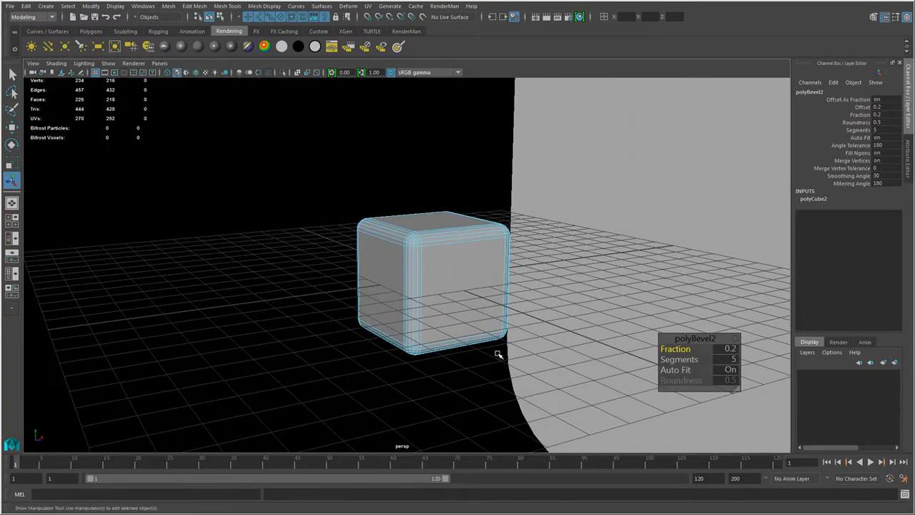
alt+right_drag(530, 312, 480, 317)
alt+drag(480, 317, 445, 358)
alt+right_drag(445, 357, 452, 339)
right_drag(399, 298, 427, 279)
click(413, 315)
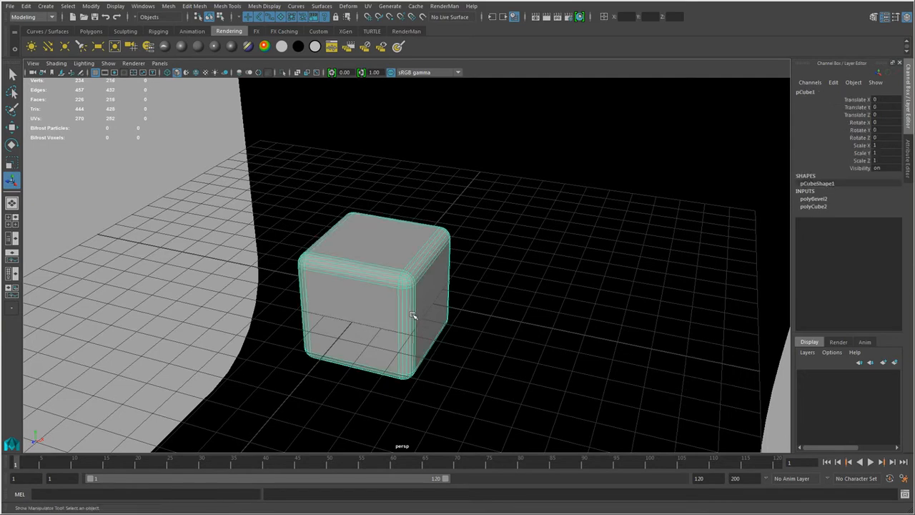
- Raise background_set about 13 units in the side view so that its floor meets the underside of the cube
alt+right_drag(519, 334, 405, 321)
alt+drag(404, 321, 717, 339)
click(532, 396)
key(space)
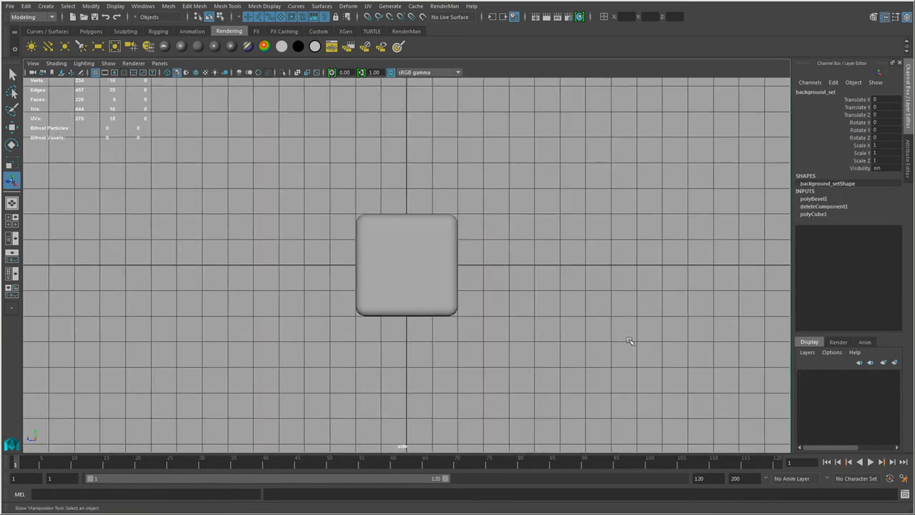
alt+right_drag(630, 341, 300, 333)
alt+right_drag(665, 333, 355, 333)
key(w)
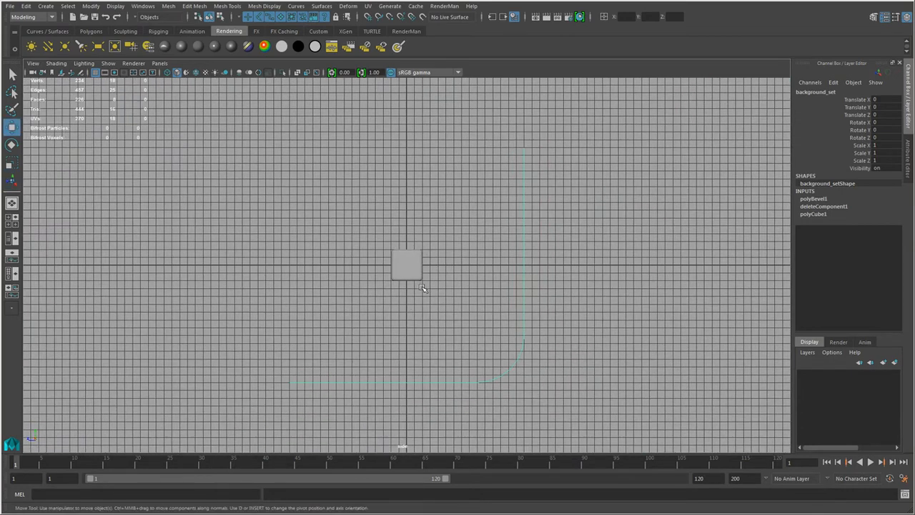
drag(408, 244, 416, 142)
scroll(510, 363, up, 6)
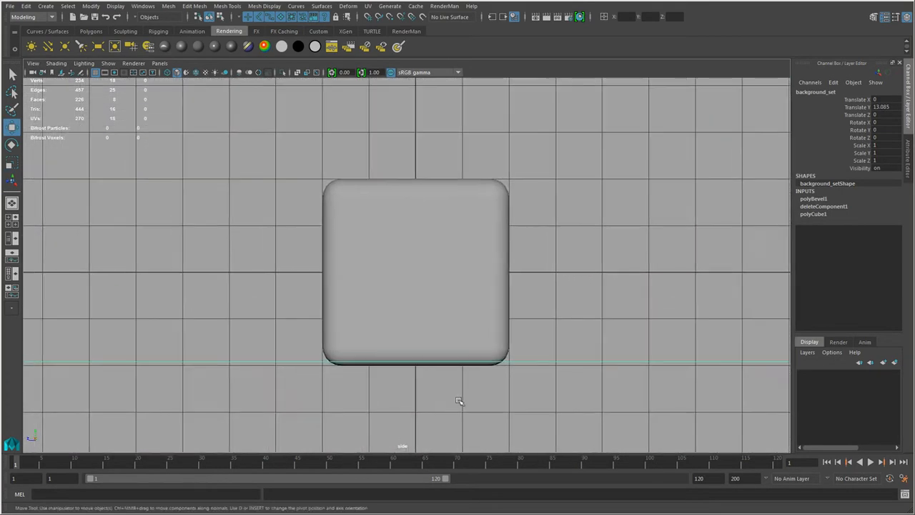
scroll(459, 400, up, 1)
alt+middle_drag(467, 382, 480, 381)
- Move the pivot of background_set down to its floor beneath the cube
scroll(372, 339, down, 8)
alt+middle_drag(370, 319, 379, 394)
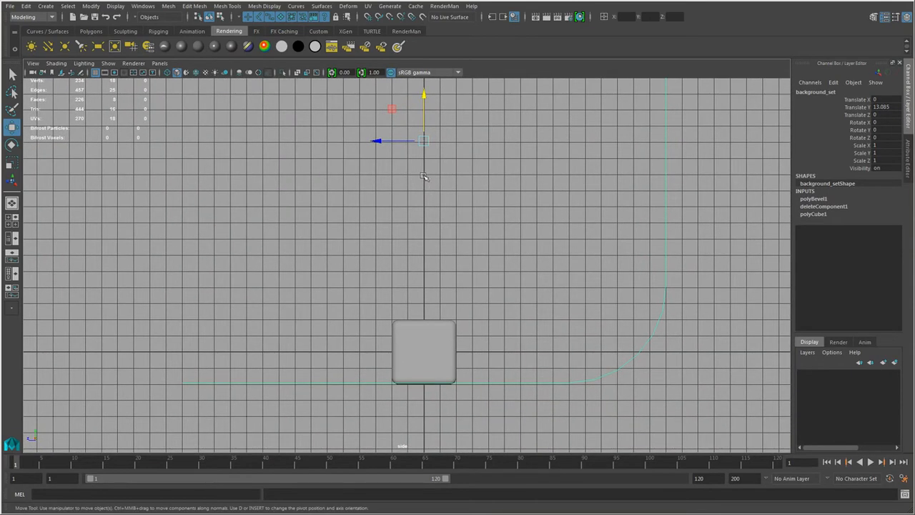
key(d)
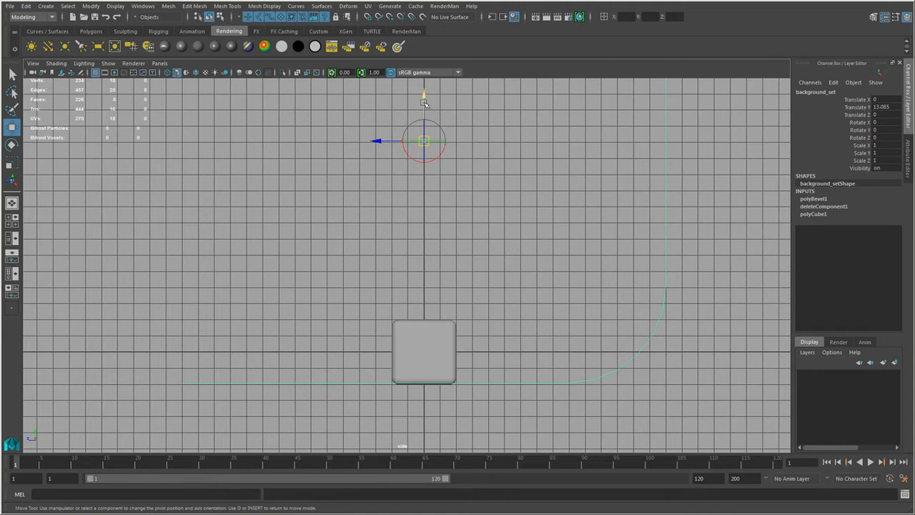
drag(424, 103, 434, 346)
key(d)
- Lower background_set slightly to a Translate Y of about 13.004 so the floor touches the cube's bottom exactly
alt+right_drag(439, 360, 480, 355)
alt+middle_drag(479, 355, 472, 182)
alt+right_drag(276, 298, 454, 303)
alt+middle_drag(454, 303, 443, 323)
alt+right_drag(443, 324, 429, 377)
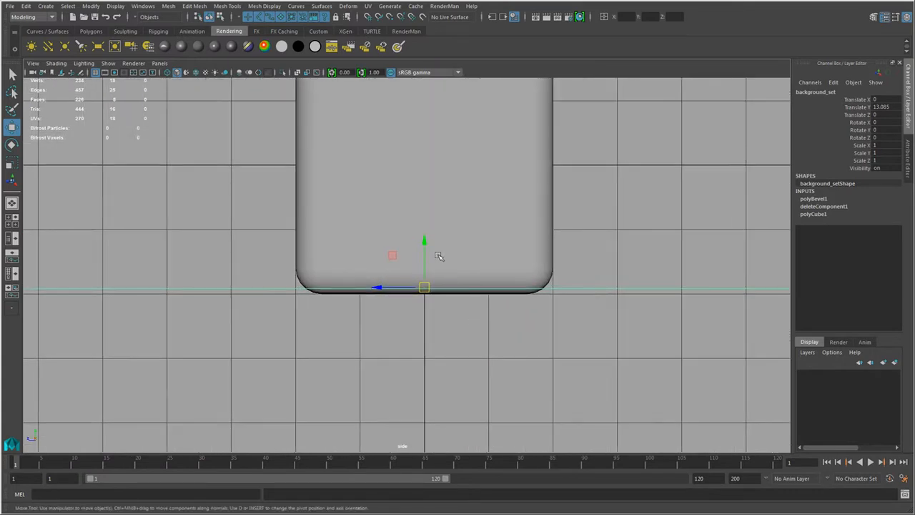
mouse_move(427, 242)
mouse_down()
mouse_move(426, 258)
mouse_move(426, 245)
mouse_up()
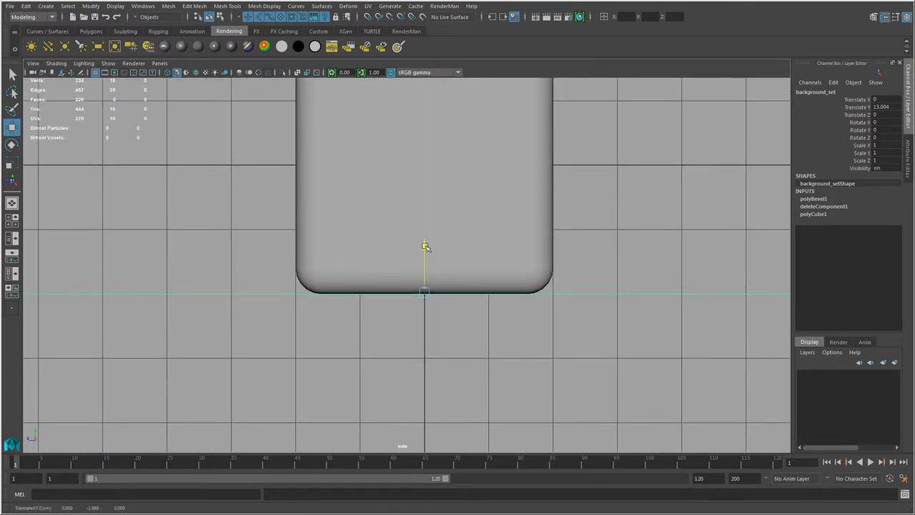
- Return to the perspective view and examine how the cube sits on the backdrop
key(space)
drag(441, 292, 591, 306)
click(609, 289)
click(515, 180)
alt+middle_drag(592, 306, 595, 341)
alt+right_drag(595, 342, 514, 325)
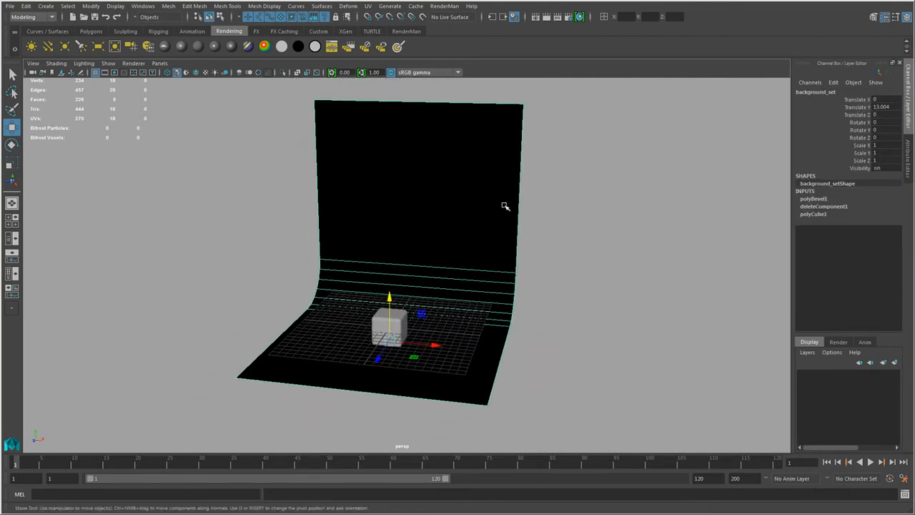
mouse_move(510, 338)
alt+mouse_down()
mouse_move(416, 331)
mouse_move(536, 340)
mouse_move(521, 344)
alt+mouse_up()
alt+right_drag(521, 344, 561, 359)
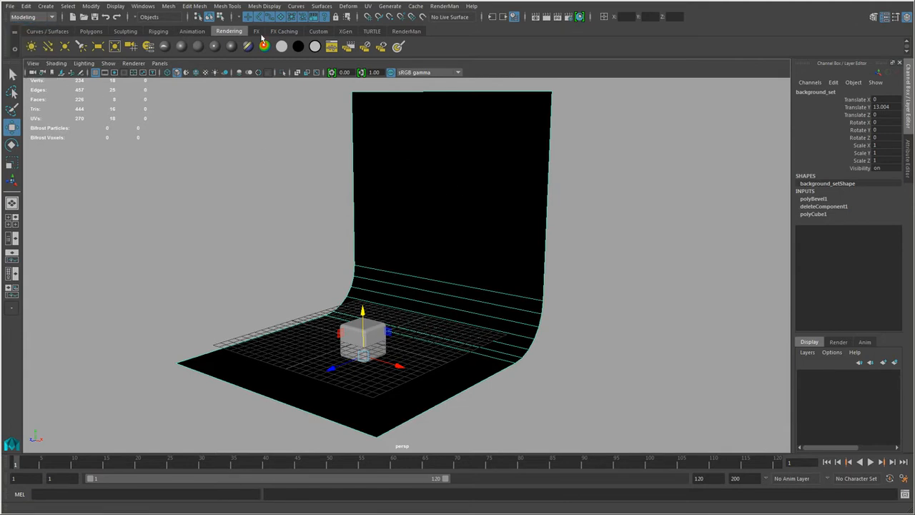
- Reverse the normals of background_set and clear the selection
click(258, 7)
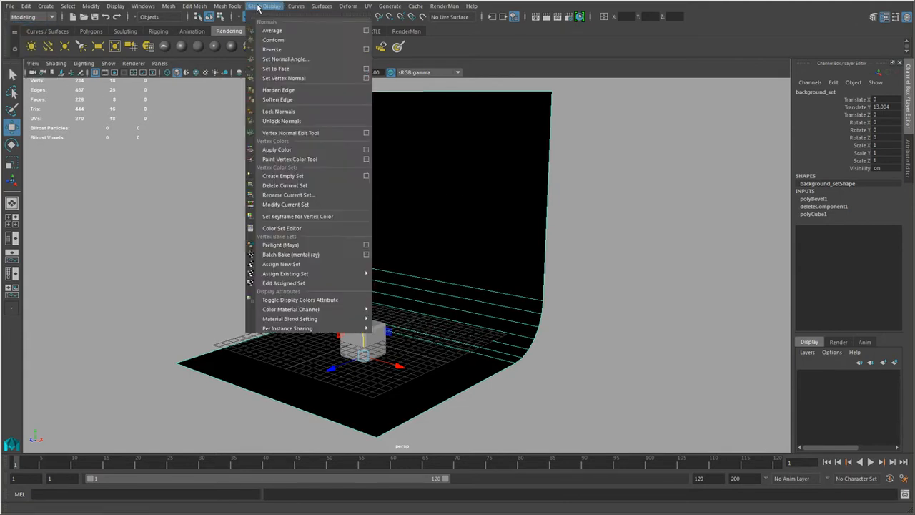
click(316, 51)
alt+right_drag(565, 320, 658, 172)
click(621, 264)
alt+drag(461, 361, 589, 353)
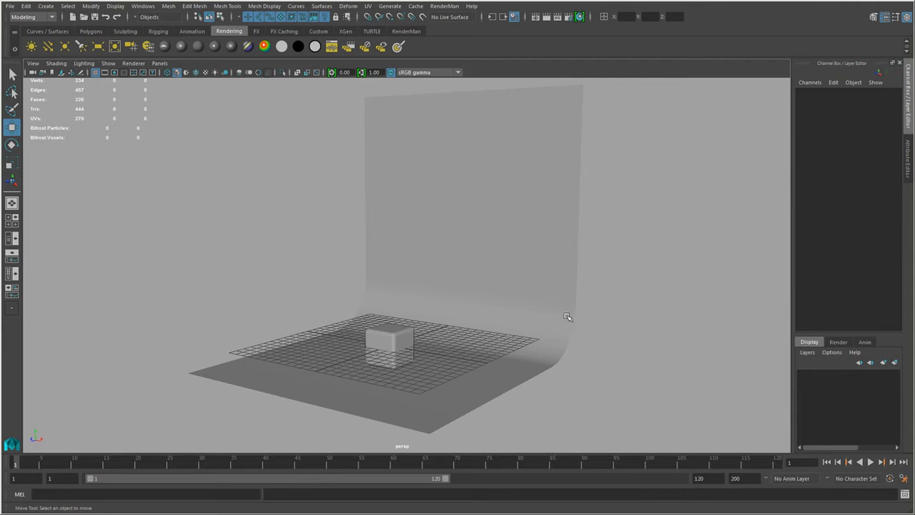
- Rename the small bevelled cube as box
click(398, 348)
click(825, 93)
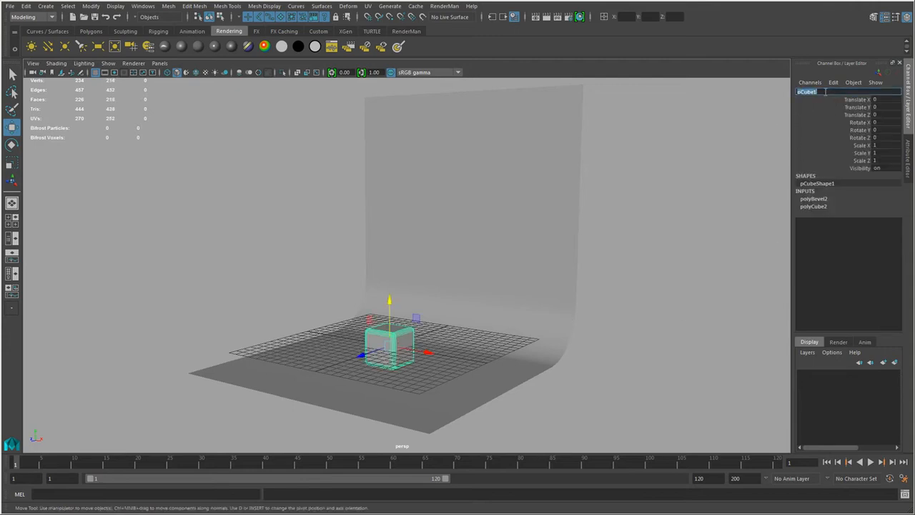
text(po)
key(Return)
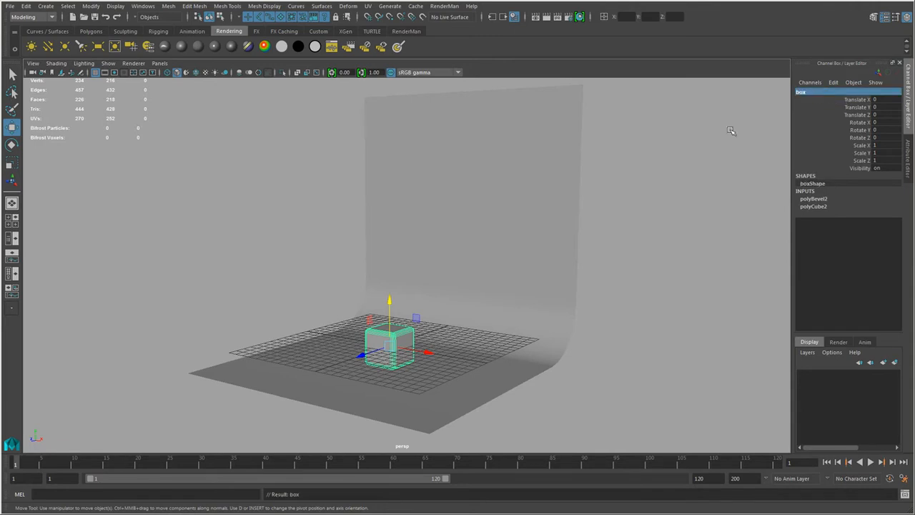
- Clear the selection and examine the bevelled box up close where it rests on the backdrop floor
click(639, 376)
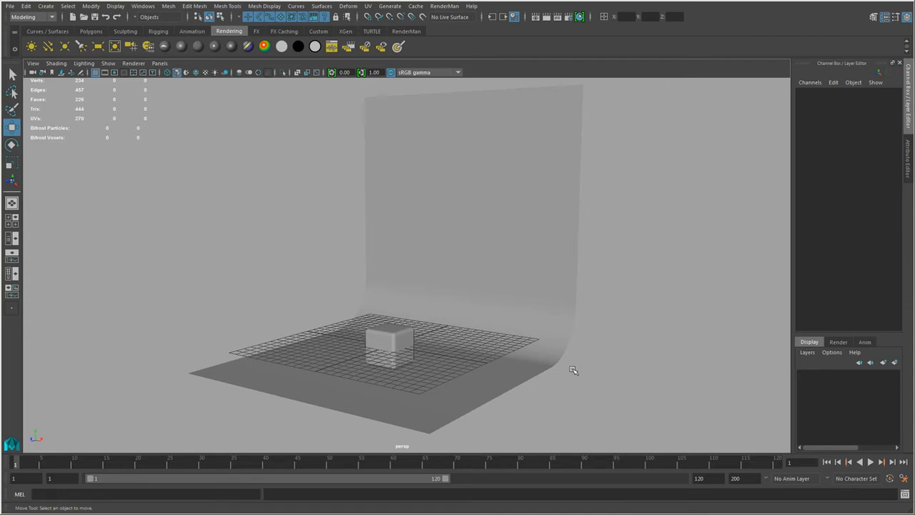
alt+right_drag(362, 371, 494, 415)
alt+middle_drag(537, 382, 567, 298)
alt+right_drag(400, 375, 526, 431)
alt+middle_drag(489, 401, 475, 348)
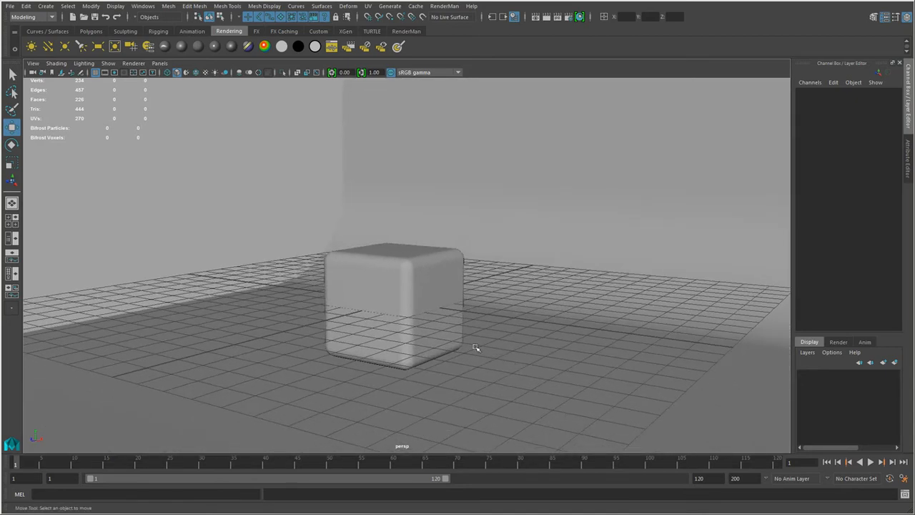
click(428, 296)
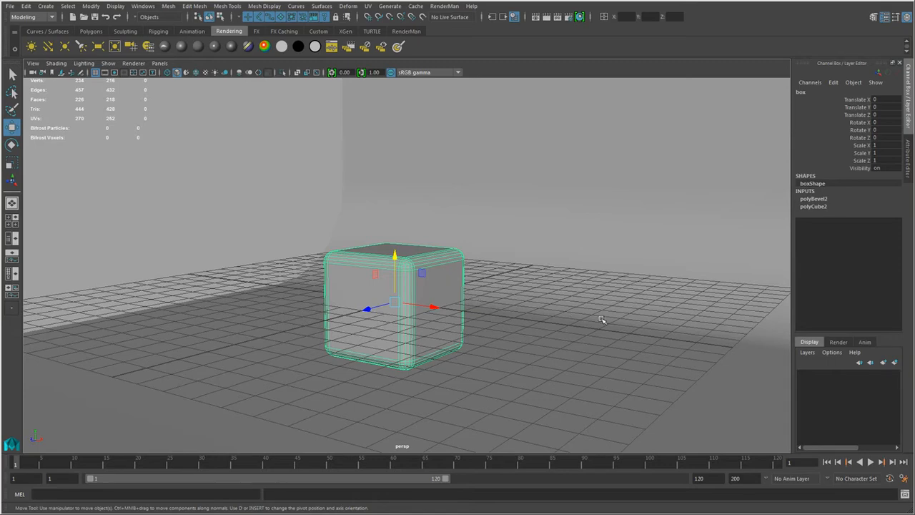
alt+right_drag(602, 319, 375, 313)
alt+drag(376, 313, 542, 374)
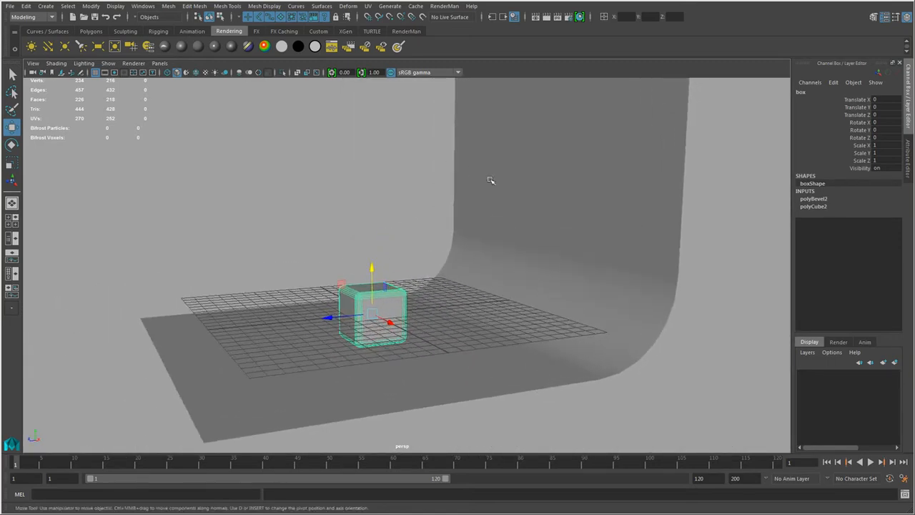
- Select background_set and examine its floor and curved bend around the box, up close and as a whole
click(510, 226)
alt+drag(358, 153, 492, 389)
alt+right_drag(286, 371, 355, 371)
alt+middle_drag(356, 371, 358, 316)
alt+right_drag(358, 316, 465, 390)
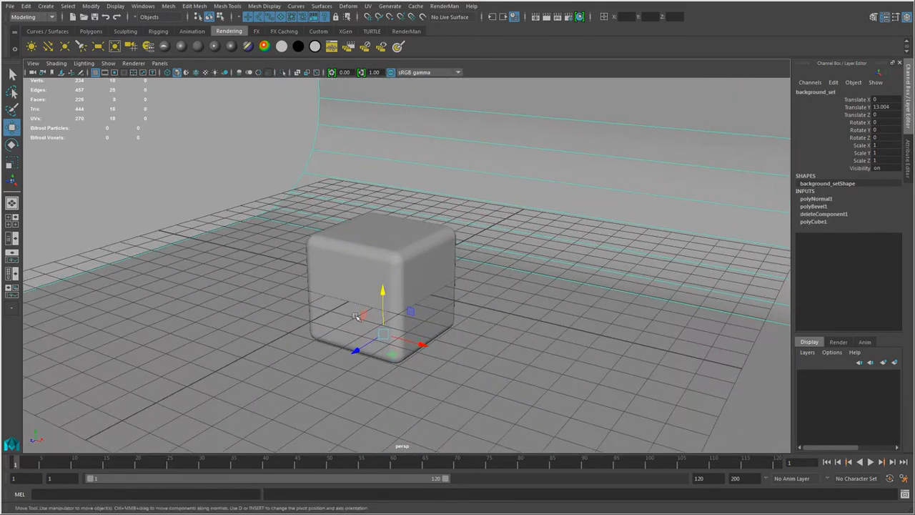
alt+right_drag(474, 341, 326, 351)
alt+right_drag(538, 287, 323, 304)
alt+middle_drag(493, 281, 493, 357)
alt+right_drag(494, 357, 401, 350)
mouse_move(453, 330)
alt+right_down()
mouse_move(442, 331)
mouse_move(452, 343)
alt+right_up()
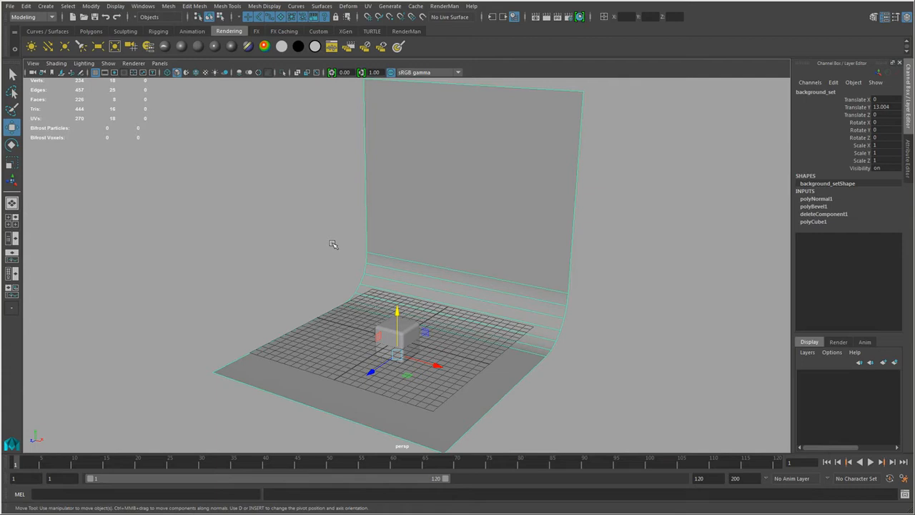
- Open the Hypershade and move its window aside so that part of the perspective view stays uncovered
click(144, 7)
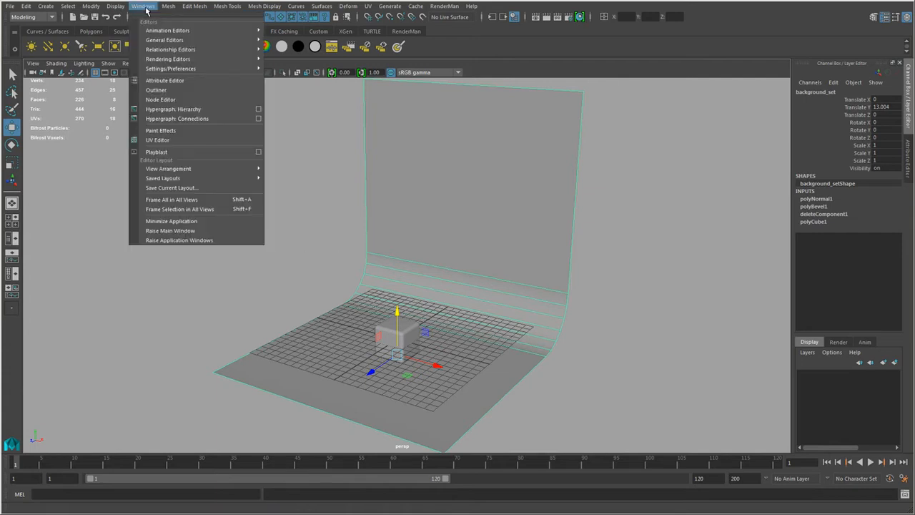
mouse_move(197, 60)
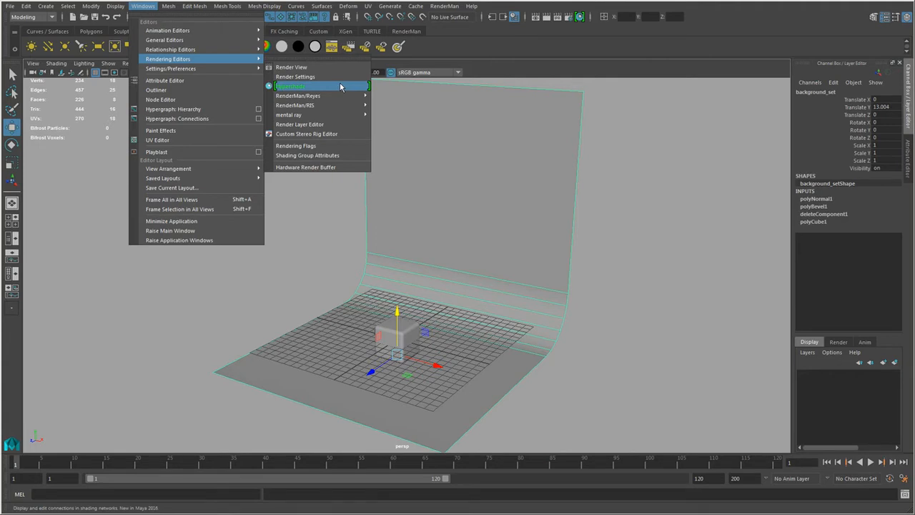
click(340, 86)
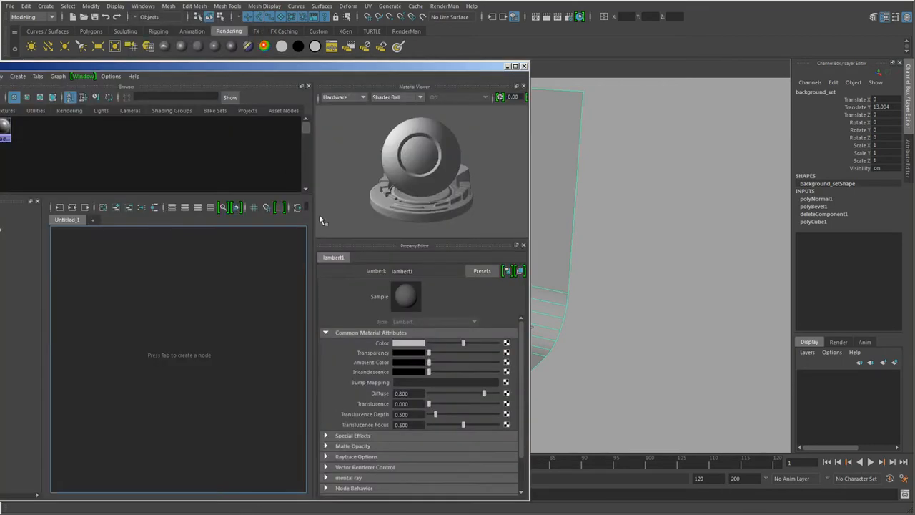
drag(423, 70, 741, 42)
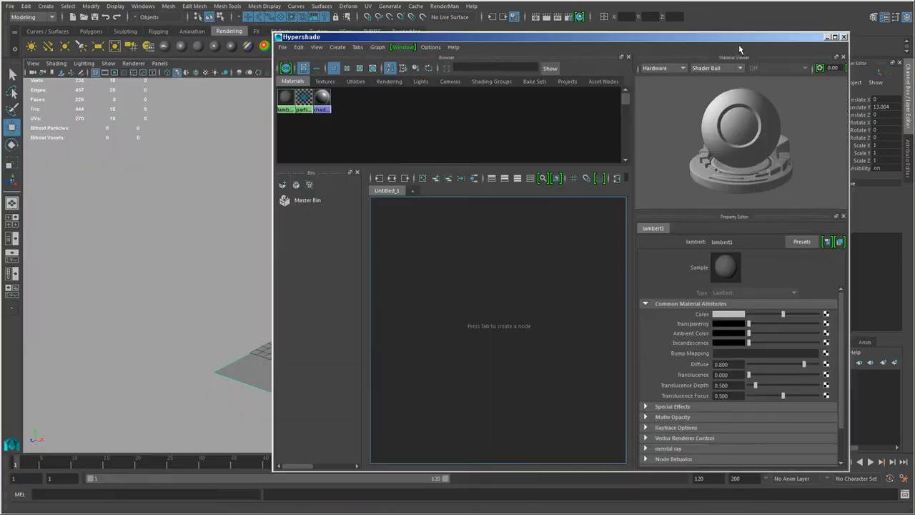
drag(425, 40, 551, 36)
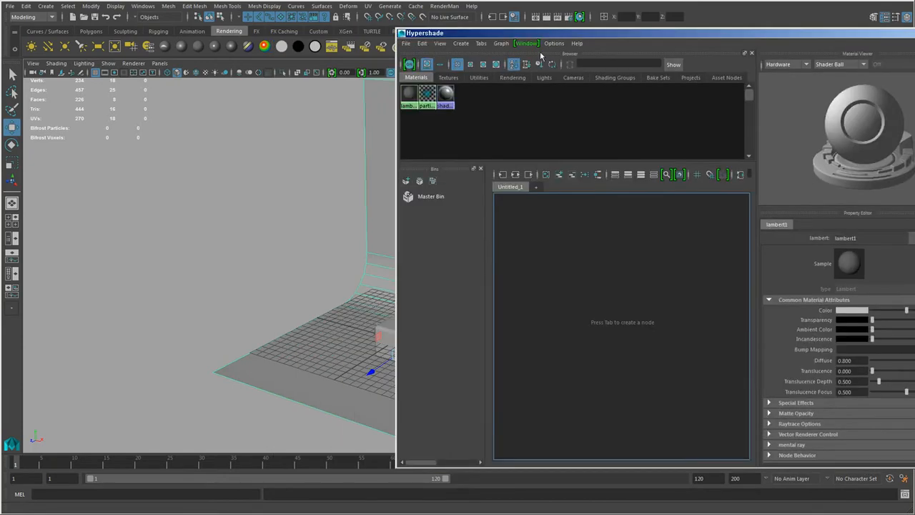
- Arrange the perspective view and the Hypershade window so the box and backdrop remain visible next to it
alt+middle_drag(315, 281, 119, 343)
scroll(115, 330, down, 2)
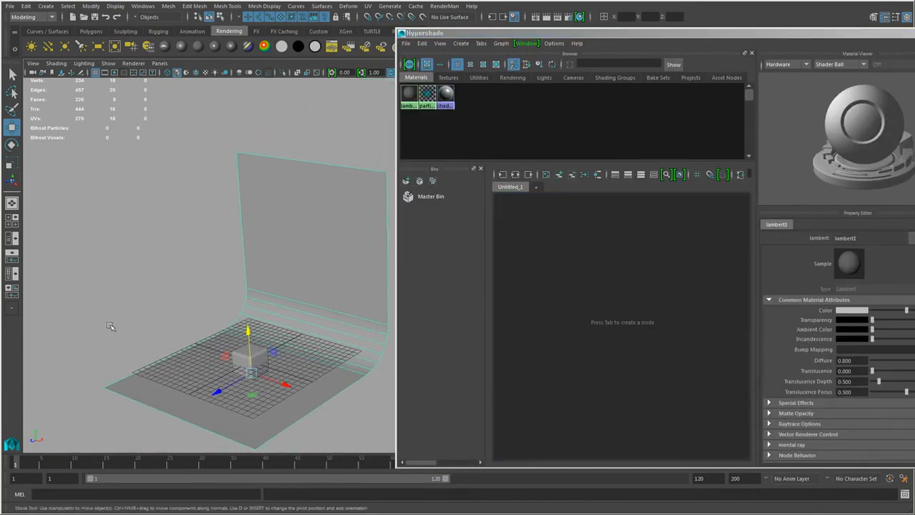
alt+drag(129, 327, 208, 328)
scroll(208, 329, up, 2)
alt+middle_drag(212, 329, 234, 310)
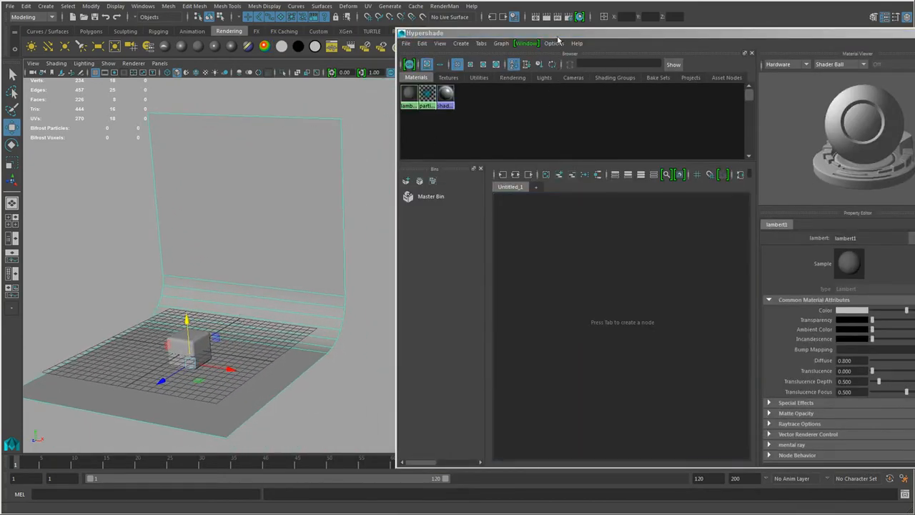
drag(560, 33, 501, 25)
alt+drag(240, 308, 279, 320)
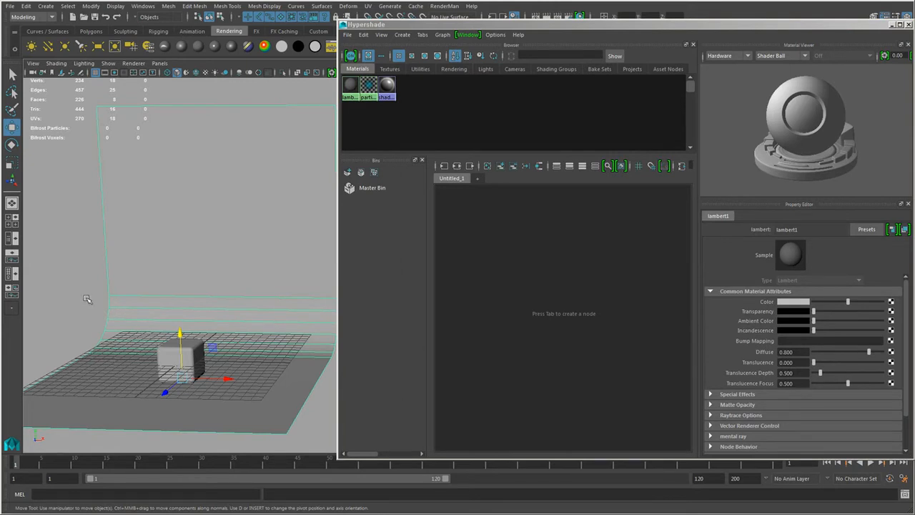
- Select the box, clear the selection and pick the default lambert1 material in the Hypershade
click(166, 355)
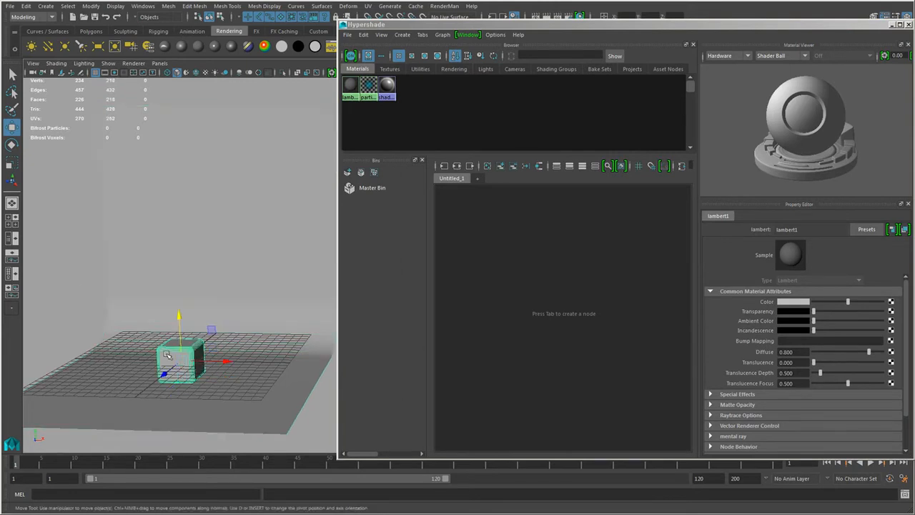
click(71, 279)
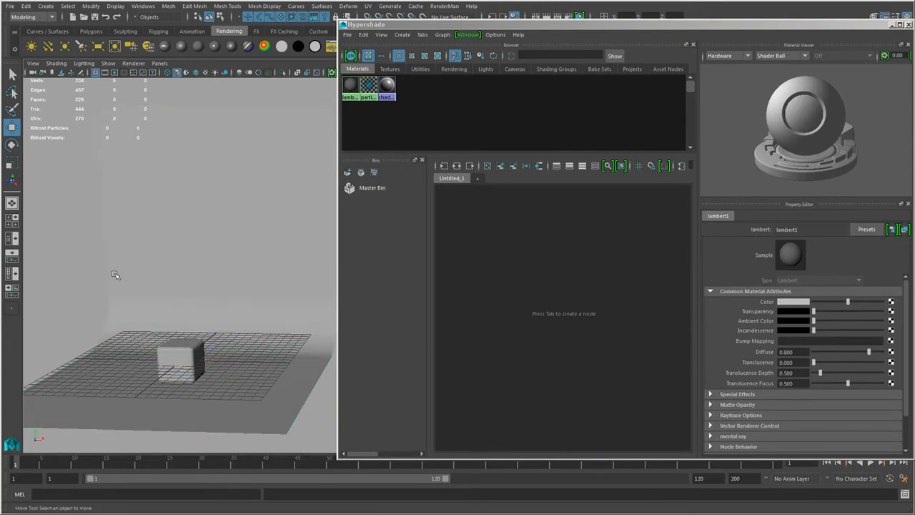
click(353, 95)
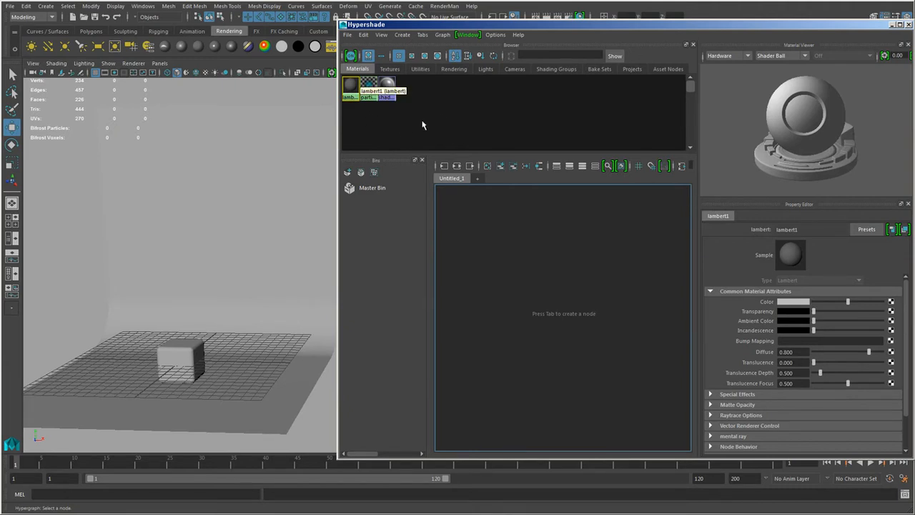
- Create a new Blinn material in the Hypershade
click(403, 35)
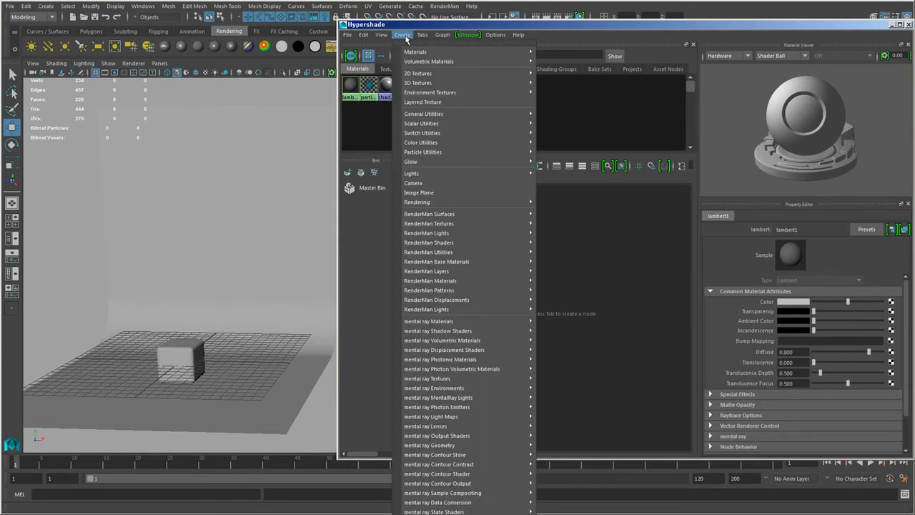
mouse_move(414, 52)
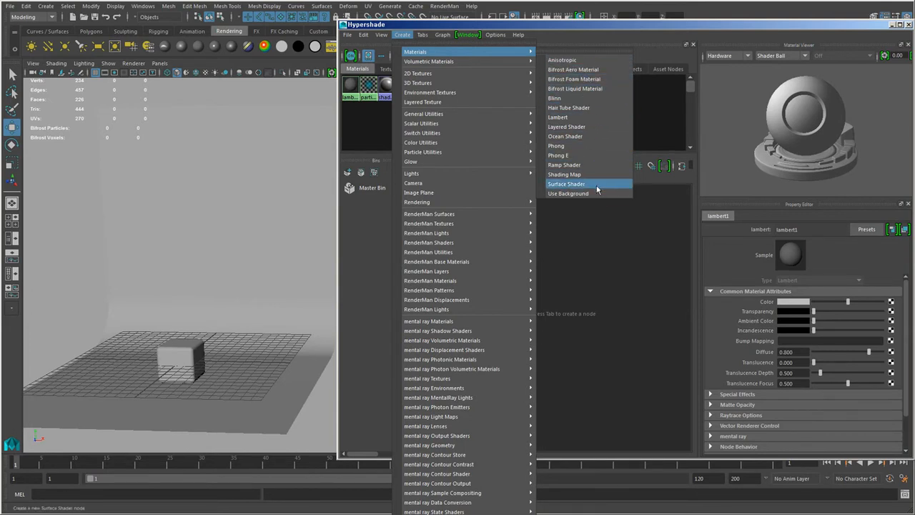
mouse_move(482, 388)
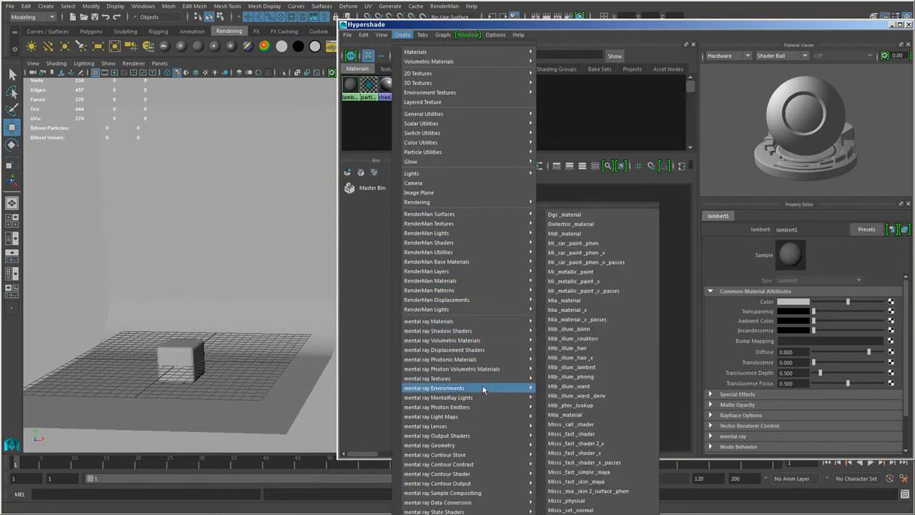
mouse_move(503, 91)
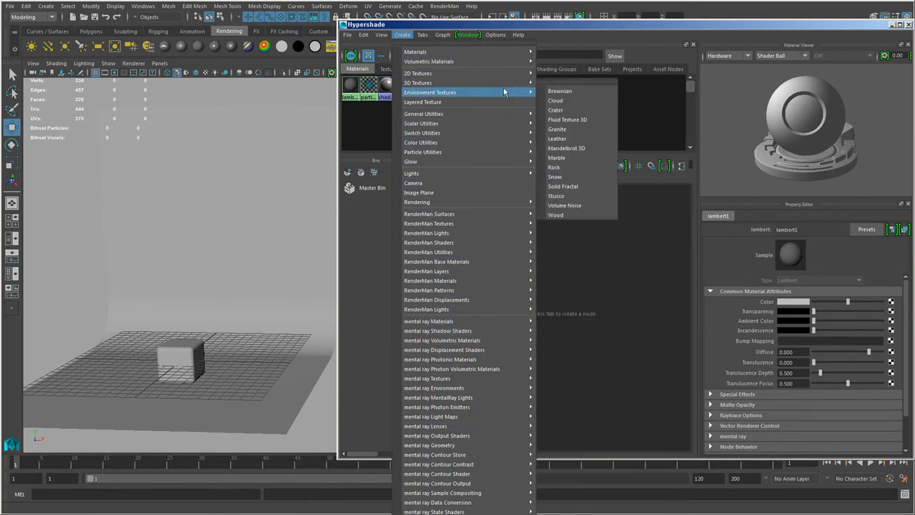
mouse_move(503, 407)
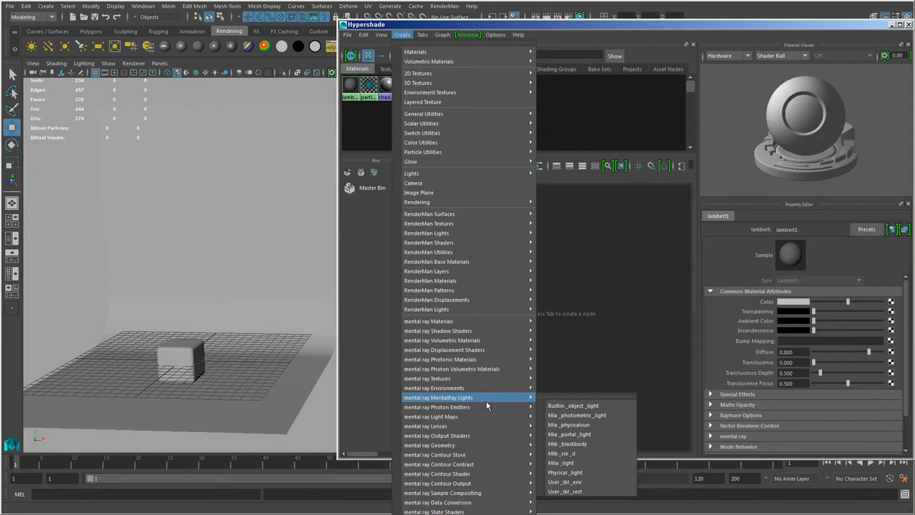
mouse_move(508, 53)
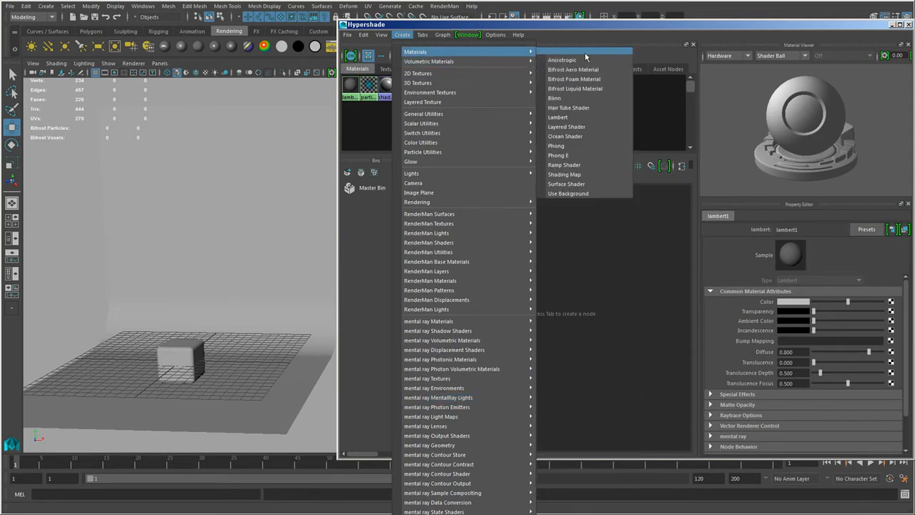
click(589, 101)
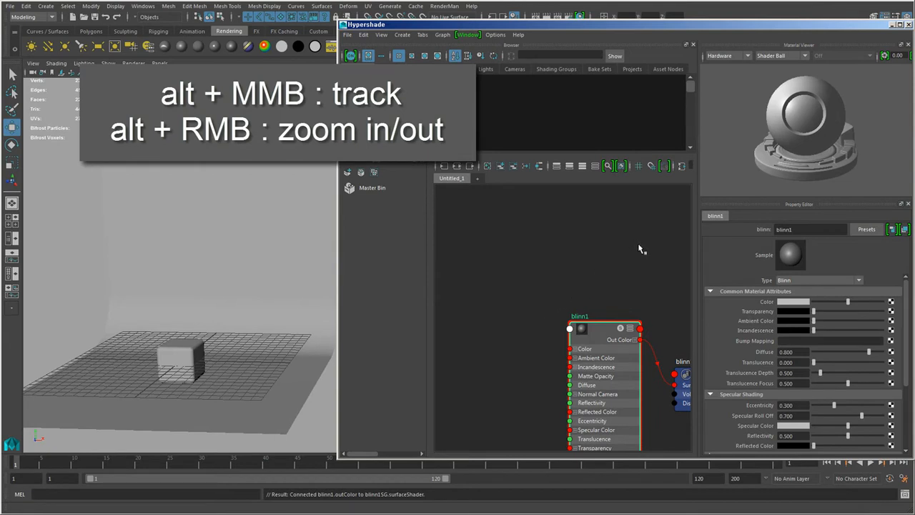
- Examine the Blinn's node network and look through its attributes, shifting the Hypershade so the full attribute list is in view
mouse_move(651, 300)
alt+middle_down()
mouse_move(527, 286)
mouse_move(549, 264)
mouse_move(625, 226)
mouse_move(613, 316)
mouse_move(511, 257)
mouse_move(576, 376)
mouse_move(647, 306)
alt+middle_up()
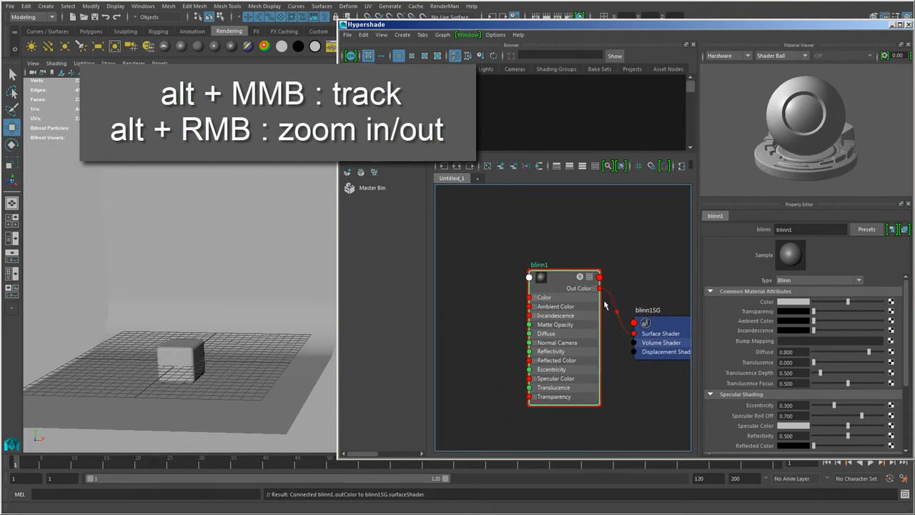
alt+right_drag(498, 281, 465, 315)
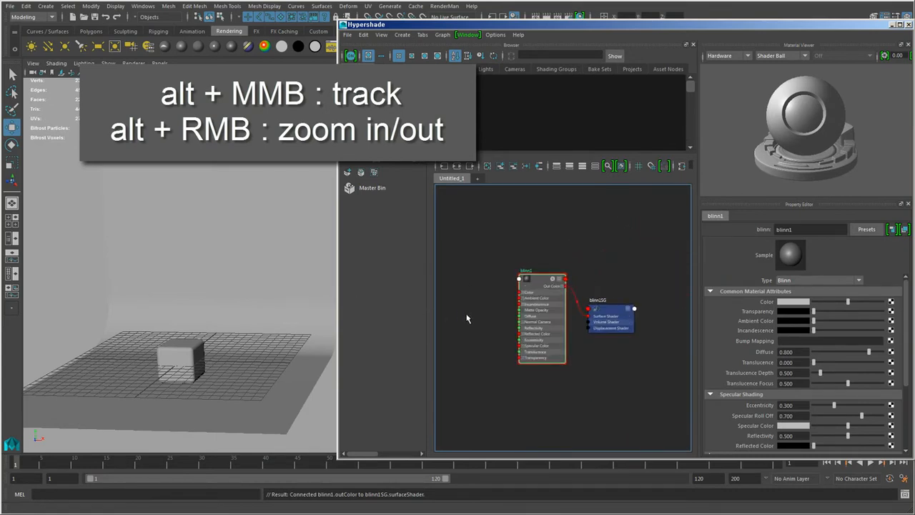
alt+middle_drag(589, 368, 562, 398)
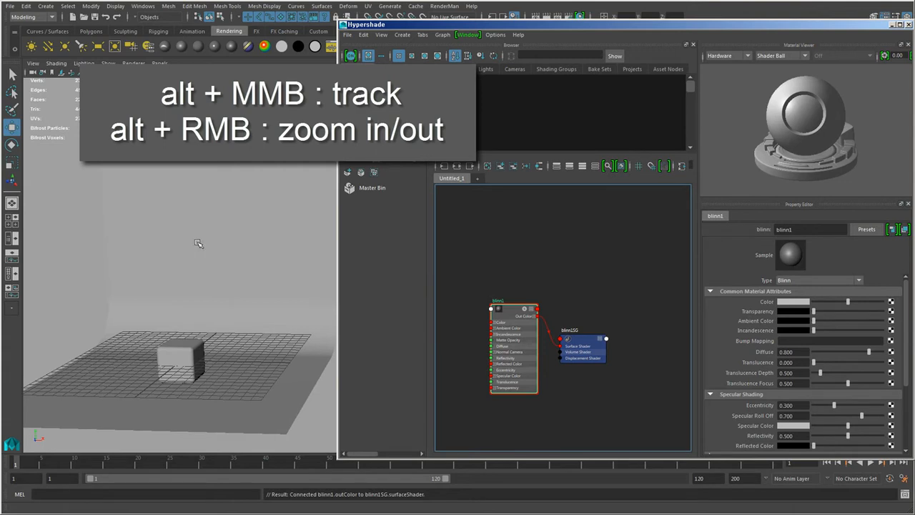
alt+right_drag(496, 309, 586, 374)
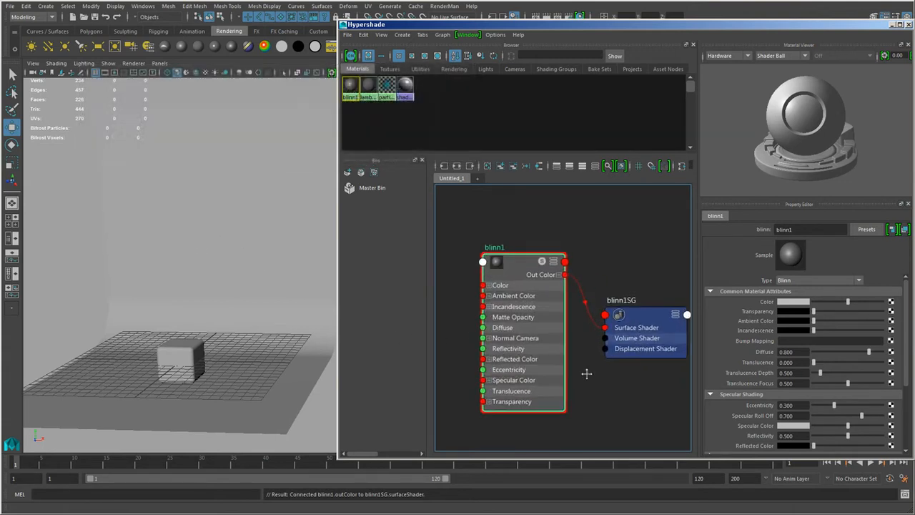
click(516, 267)
drag(717, 31, 686, 31)
scroll(866, 366, down, 3)
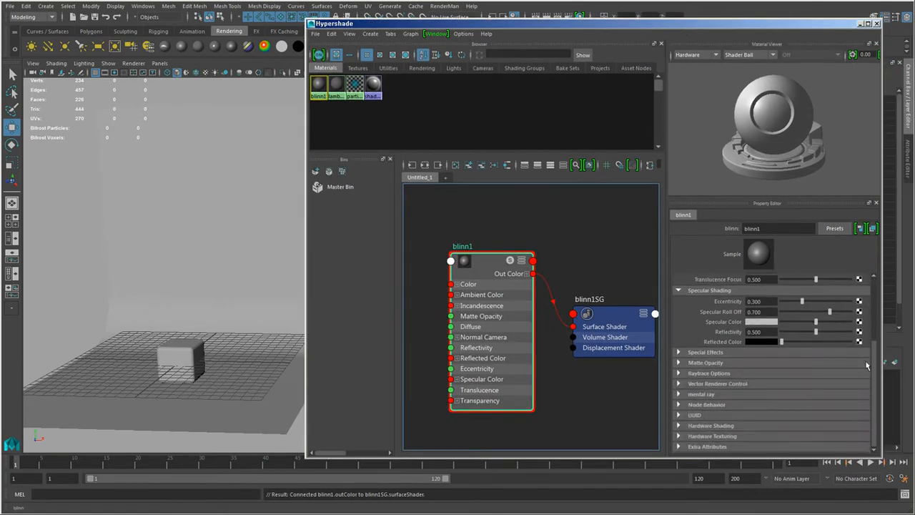
scroll(867, 365, up, 3)
scroll(869, 286, down, 3)
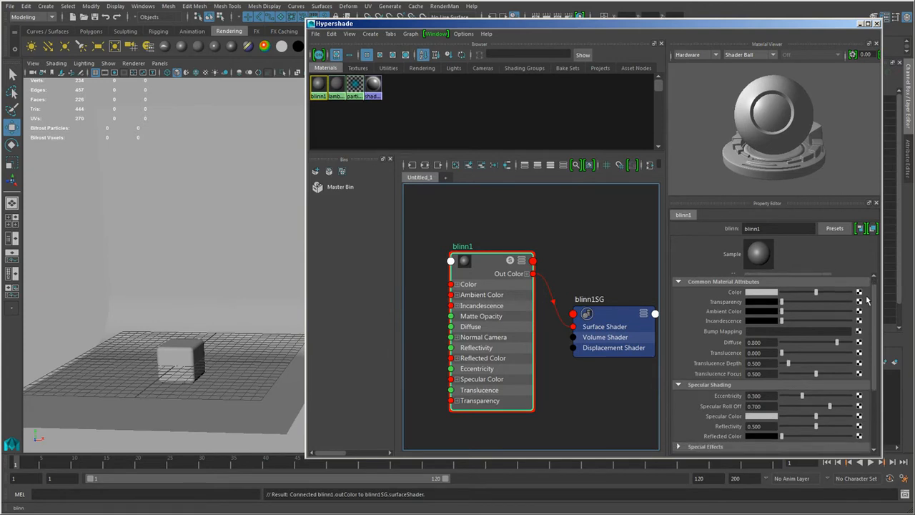
scroll(869, 286, up, 3)
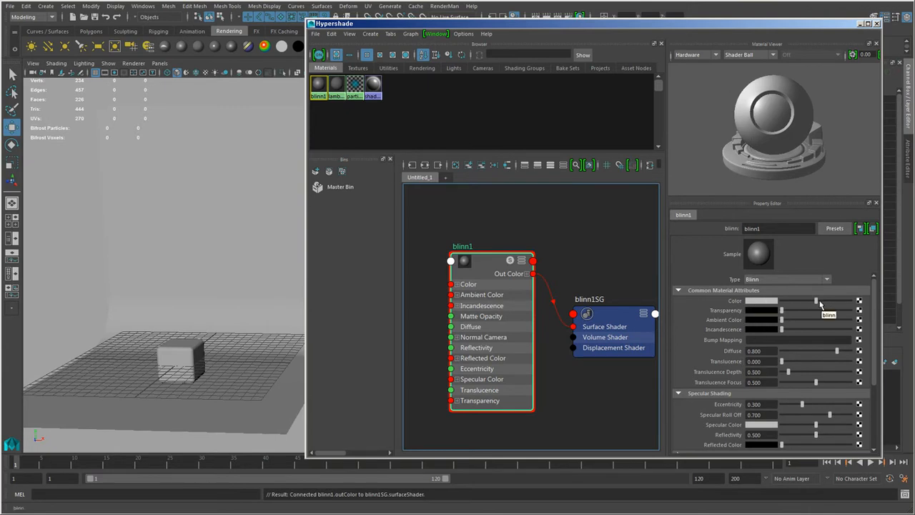
- Set the color of the blinn1 material to a saturated yellow
mouse_move(816, 300)
mouse_down()
mouse_move(829, 302)
mouse_move(806, 303)
mouse_move(817, 303)
mouse_up()
click(762, 305)
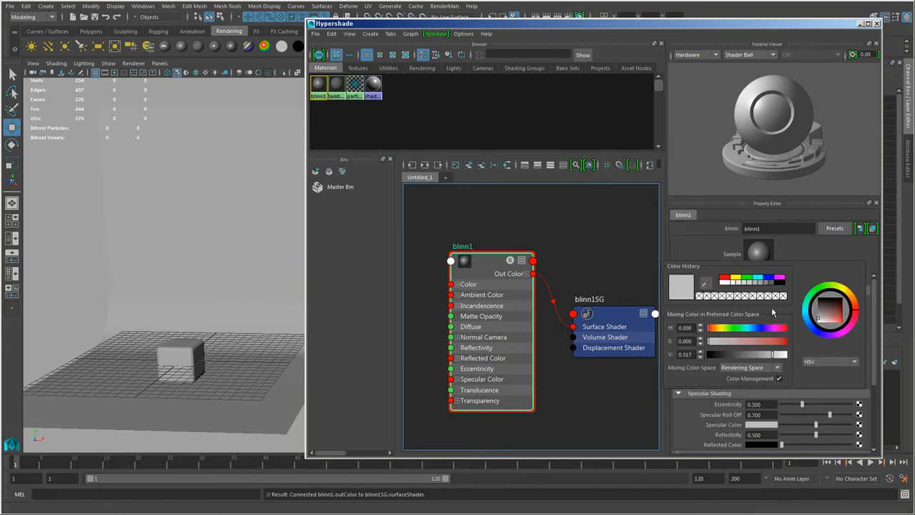
click(850, 333)
drag(852, 306, 846, 290)
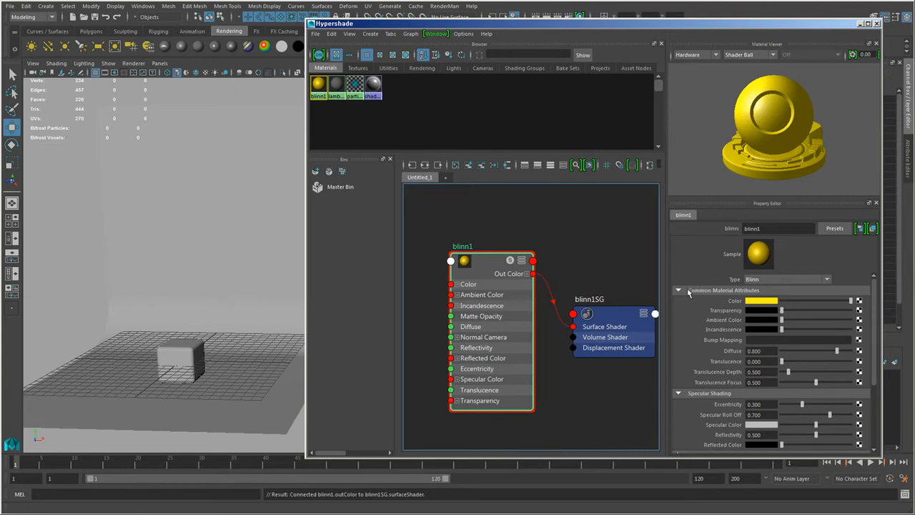
- Assign the blinn1 material to the box and select the material's node in the graph
click(194, 357)
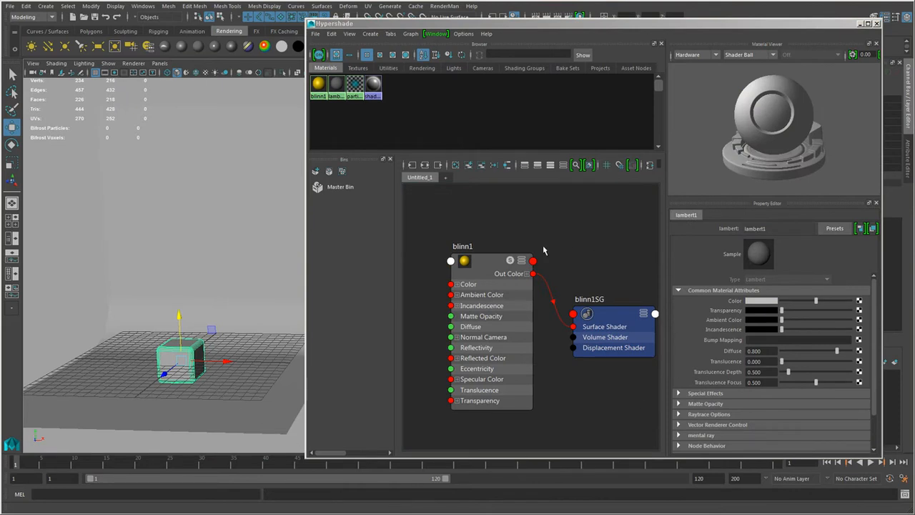
scroll(532, 350, up, 3)
alt+middle_drag(532, 350, 547, 376)
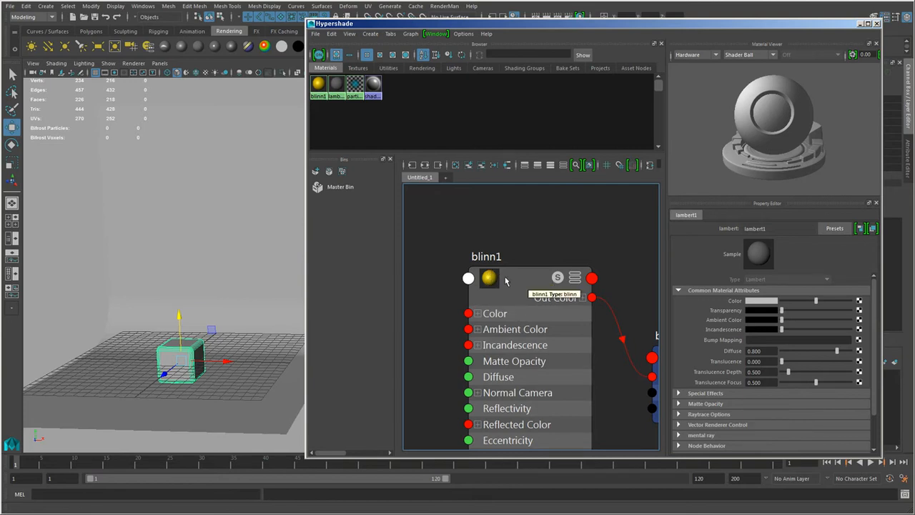
right_click(506, 280)
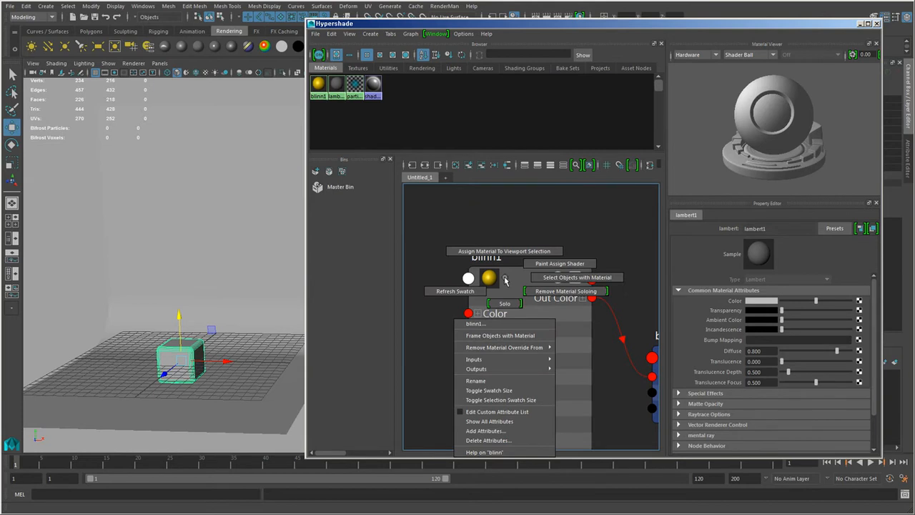
mouse_move(505, 280)
right_down()
mouse_move(469, 289)
mouse_move(541, 224)
mouse_move(533, 270)
mouse_move(479, 248)
mouse_move(504, 275)
right_up()
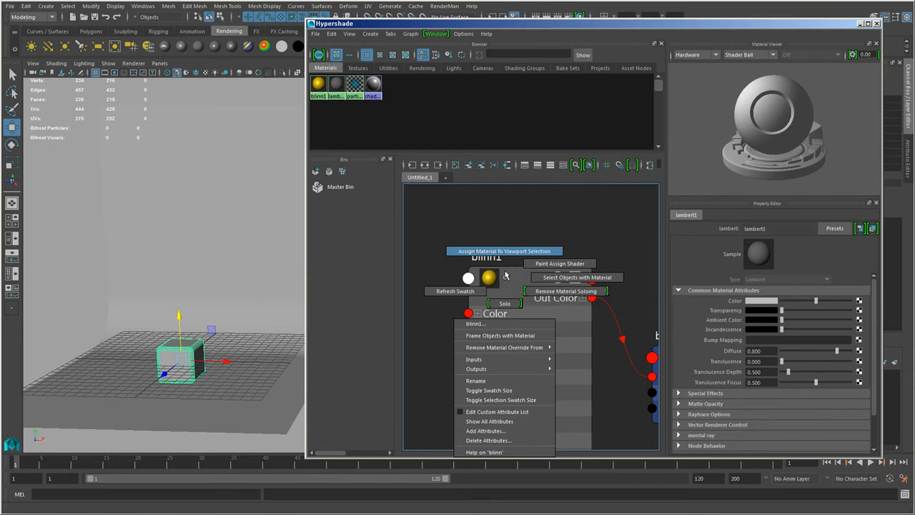
mouse_move(505, 272)
right_down()
mouse_move(504, 227)
mouse_move(504, 273)
right_up()
right_drag(504, 277, 500, 198)
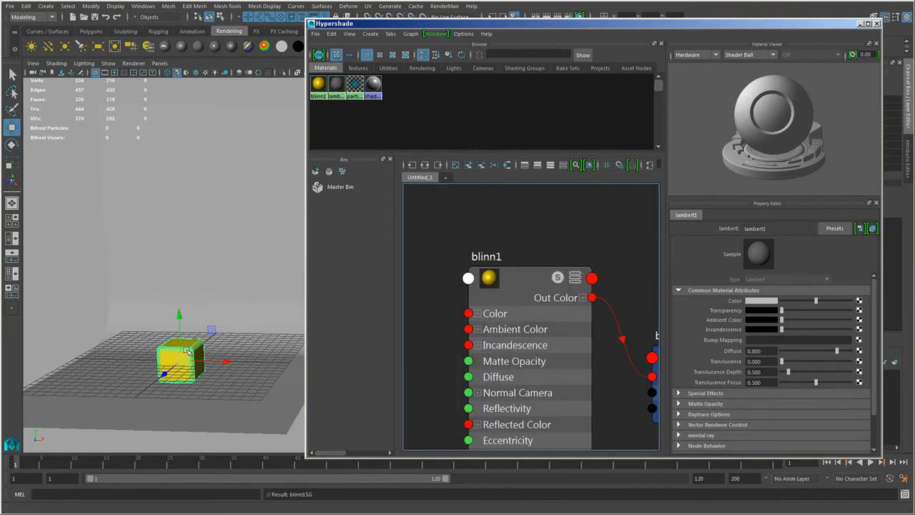
click(524, 279)
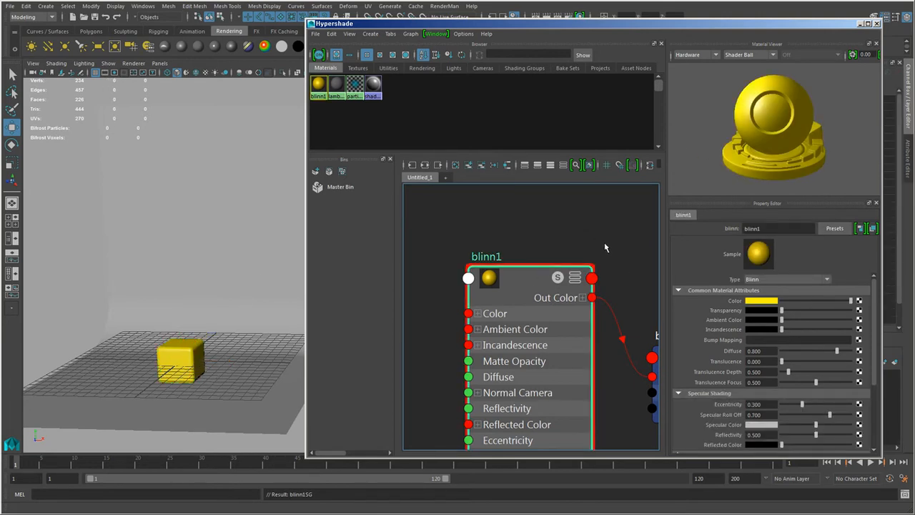
- Clear the node selection and create a new Lambert material in the Hypershade
click(580, 225)
scroll(498, 336, down, 6)
scroll(496, 335, up, 3)
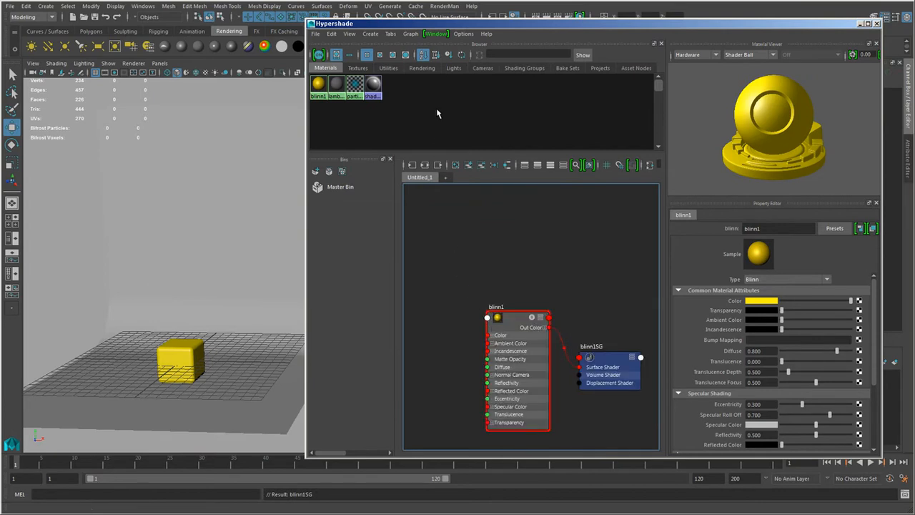
click(369, 34)
mouse_move(395, 52)
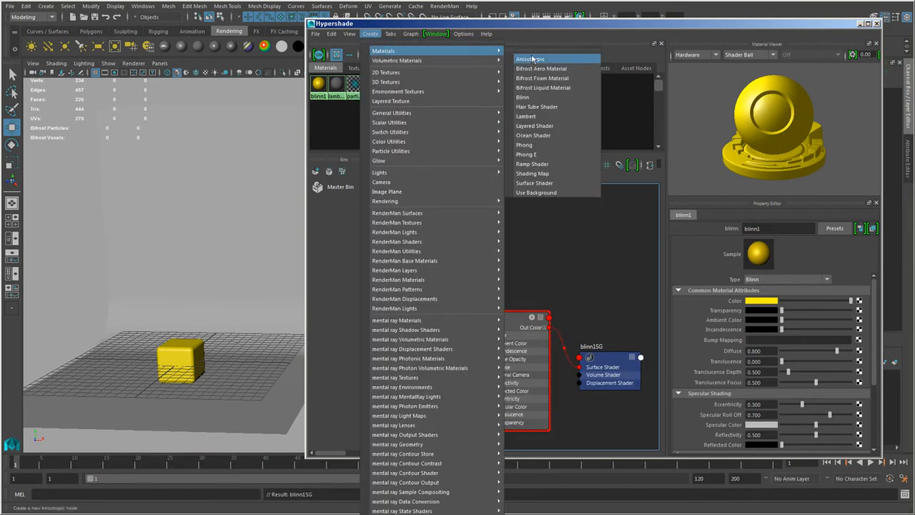
click(551, 118)
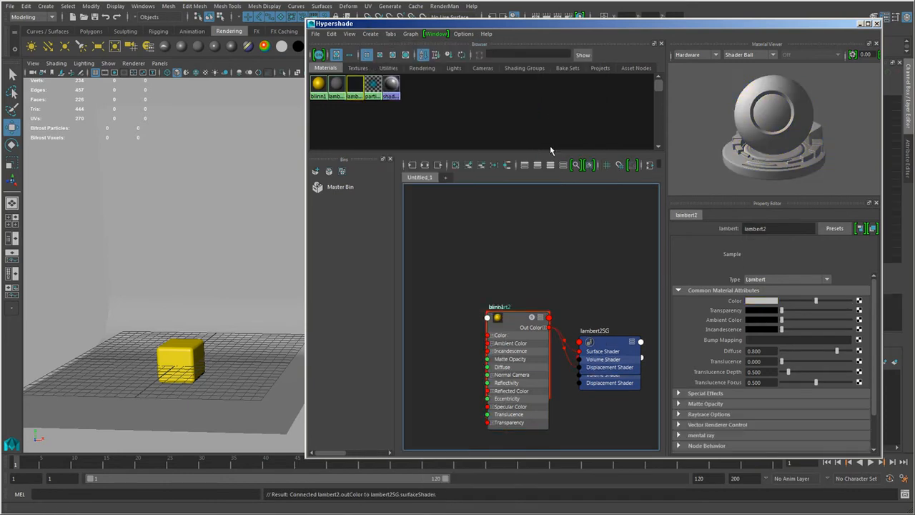
- Separate the overlapping lambert2, lambert2SG and blinn1 nodes so both material networks can be read in the graph
drag(516, 325, 477, 231)
drag(599, 352, 598, 274)
drag(479, 239, 508, 251)
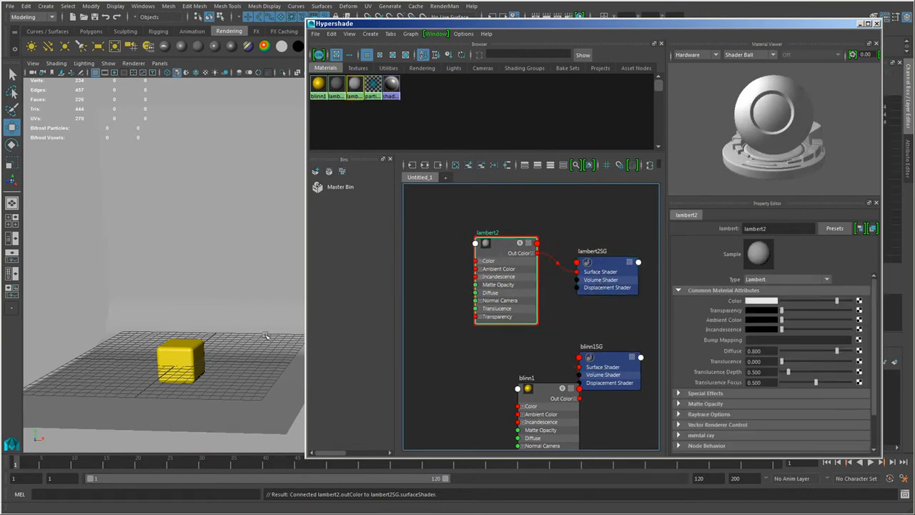
- Assign the lambert2 material to the curved backdrop and set its color to a very pale bluish white
click(171, 298)
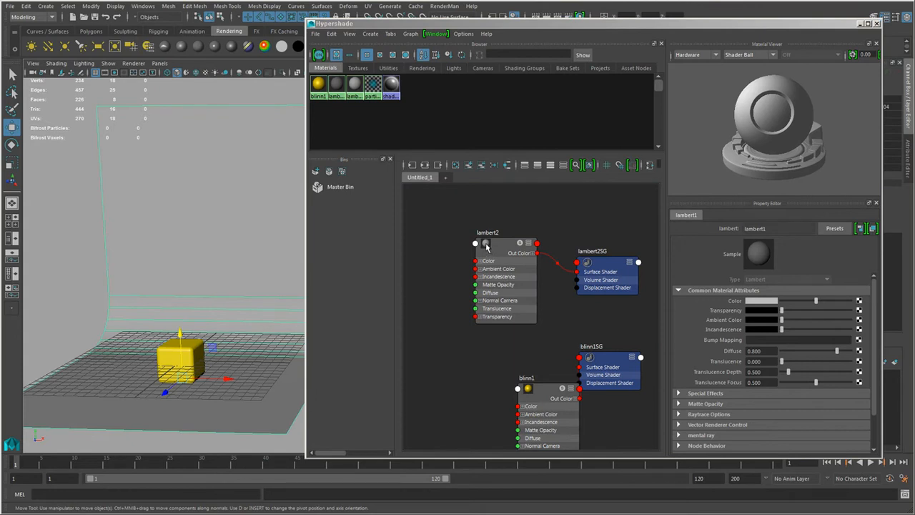
right_drag(486, 246, 487, 212)
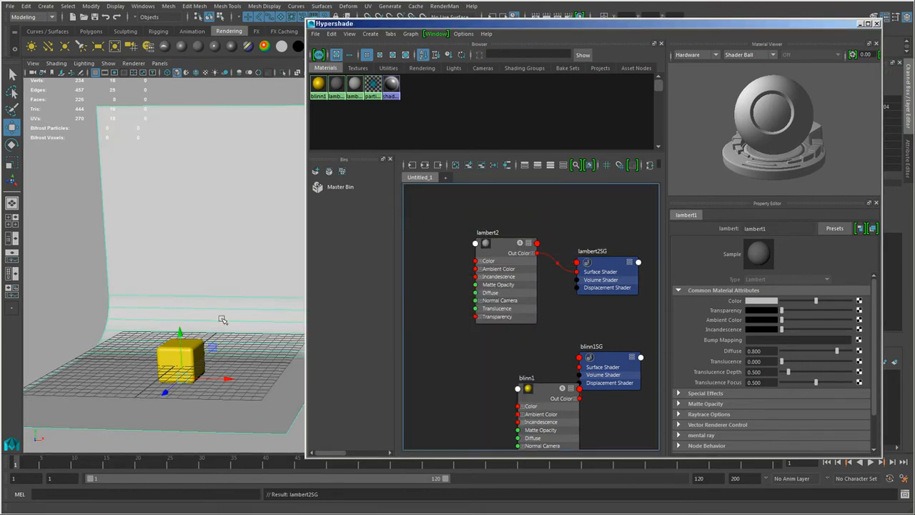
key(ctrl+z)
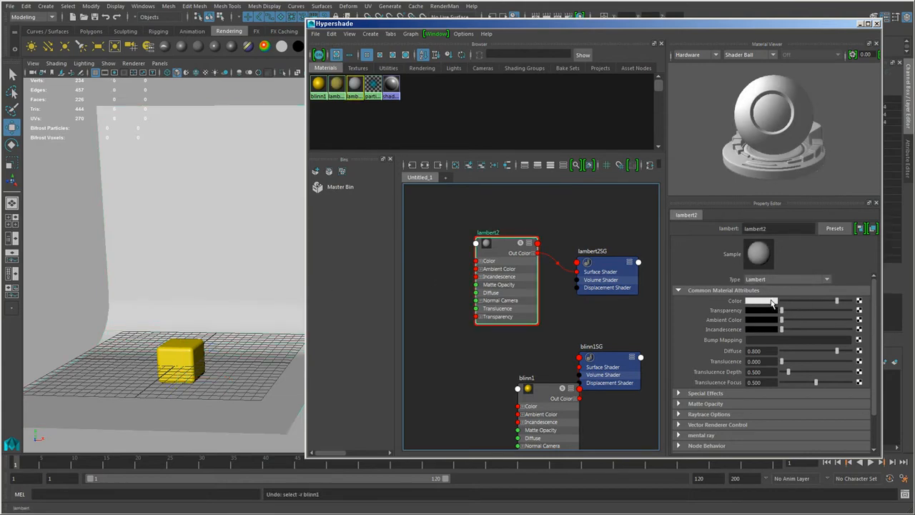
click(772, 303)
mouse_move(845, 318)
mouse_down()
mouse_move(841, 325)
mouse_move(818, 307)
mouse_move(831, 325)
mouse_up()
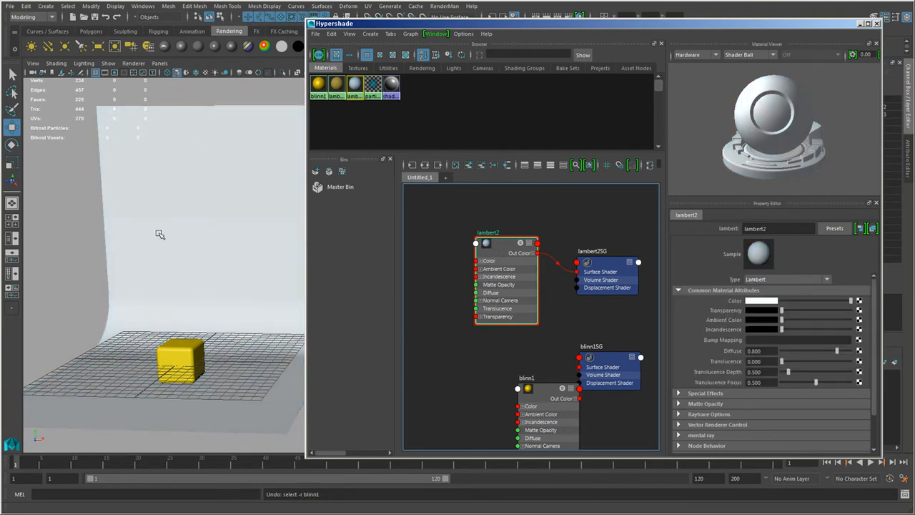
- View the scene in wireframe display and return the viewport to shaded display
click(260, 63)
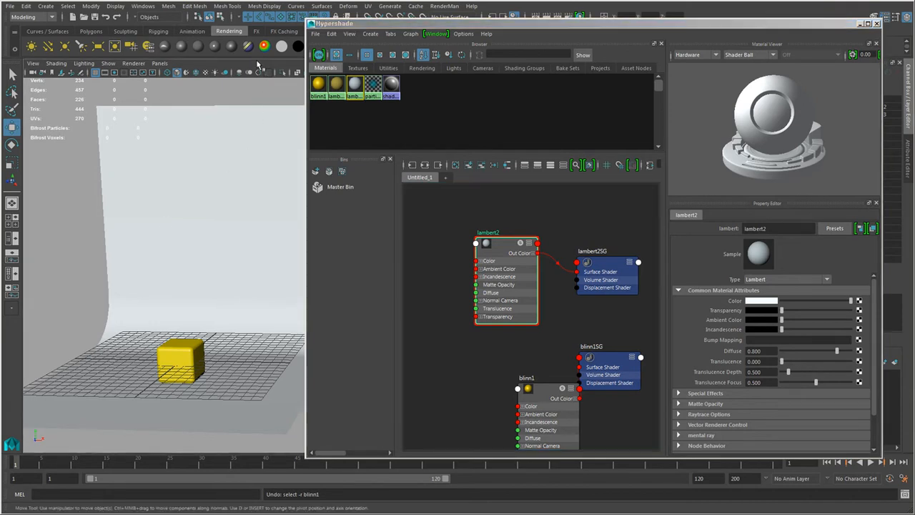
key(4)
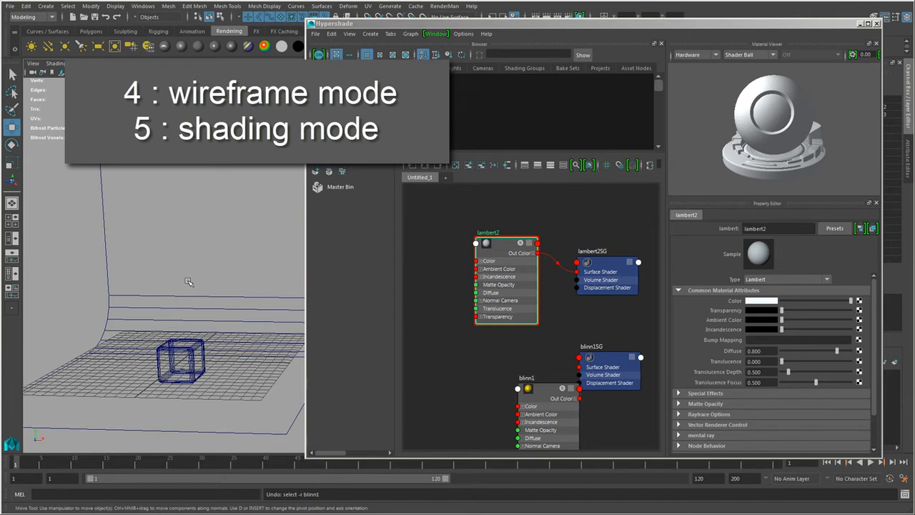
key(5)
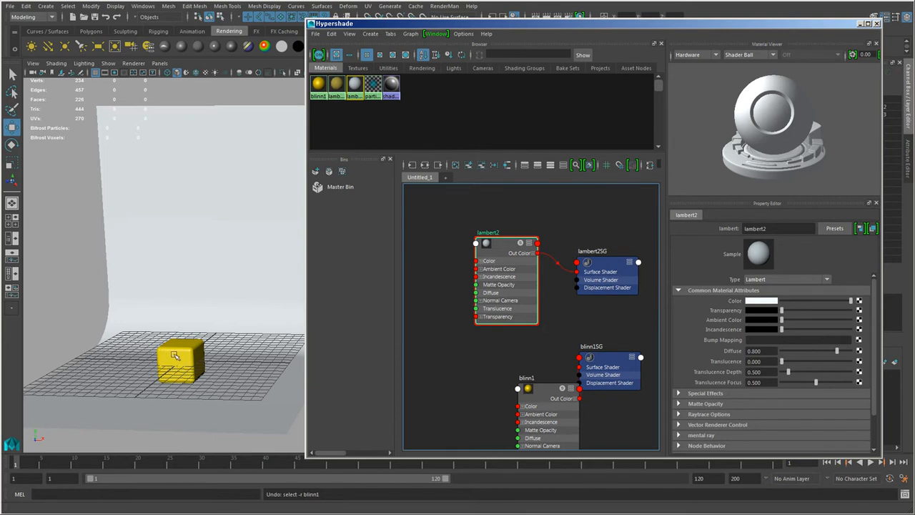
- Move the blinn1 node beside its shading group and look through the 2D, 3D, environment and other textures available for its color
drag(550, 400, 514, 371)
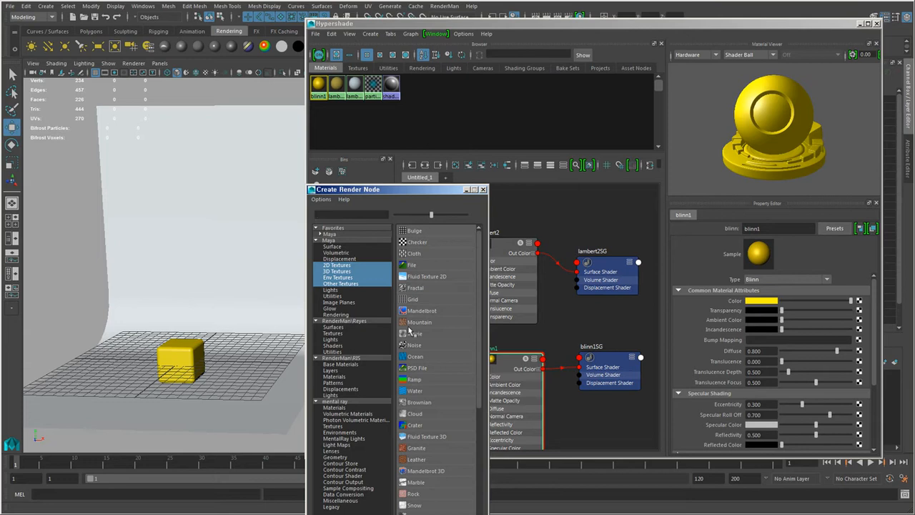
click(343, 265)
click(338, 271)
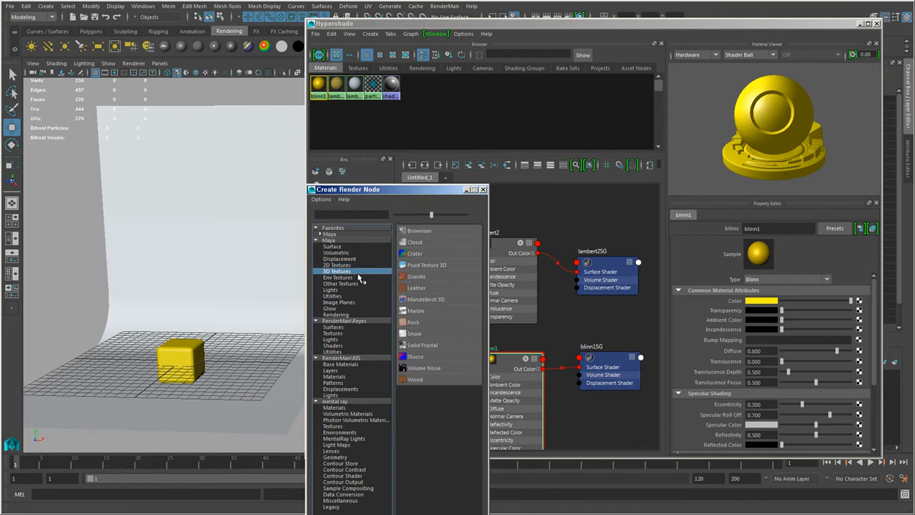
click(340, 277)
click(361, 285)
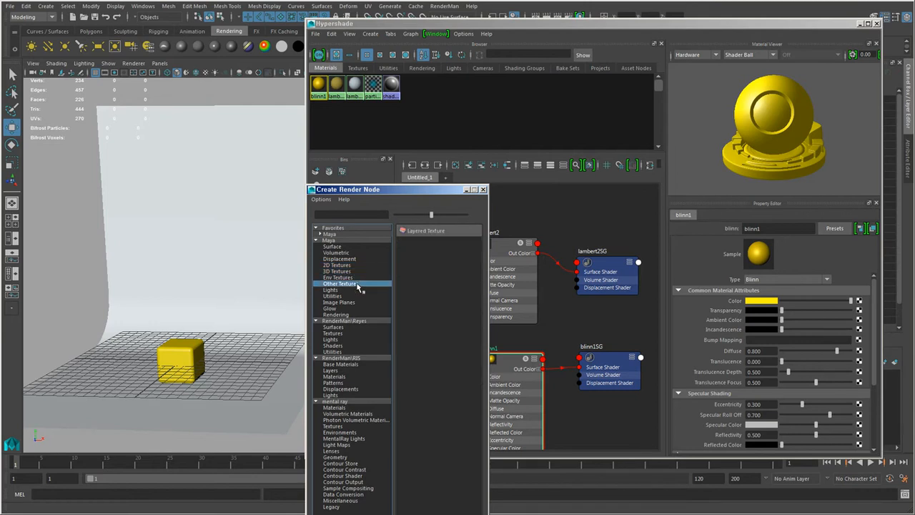
click(359, 265)
click(360, 271)
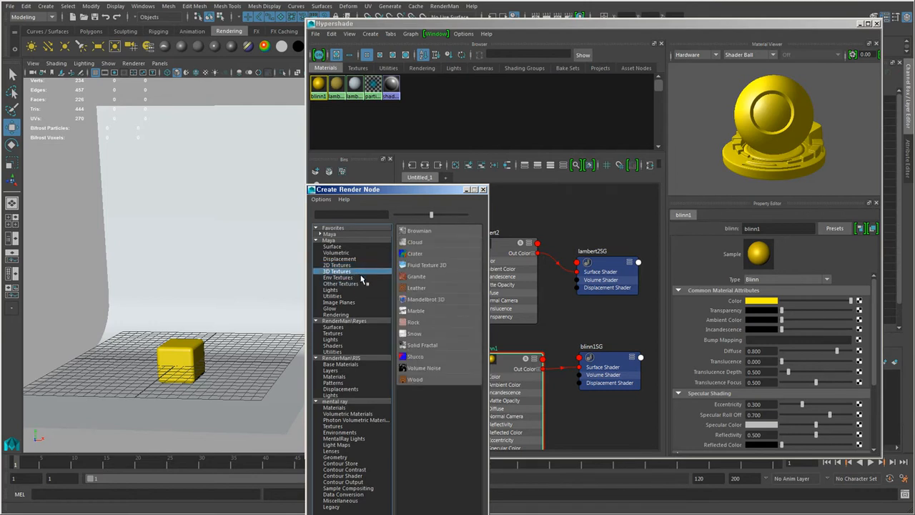
click(361, 277)
click(361, 283)
click(361, 277)
click(360, 271)
click(349, 266)
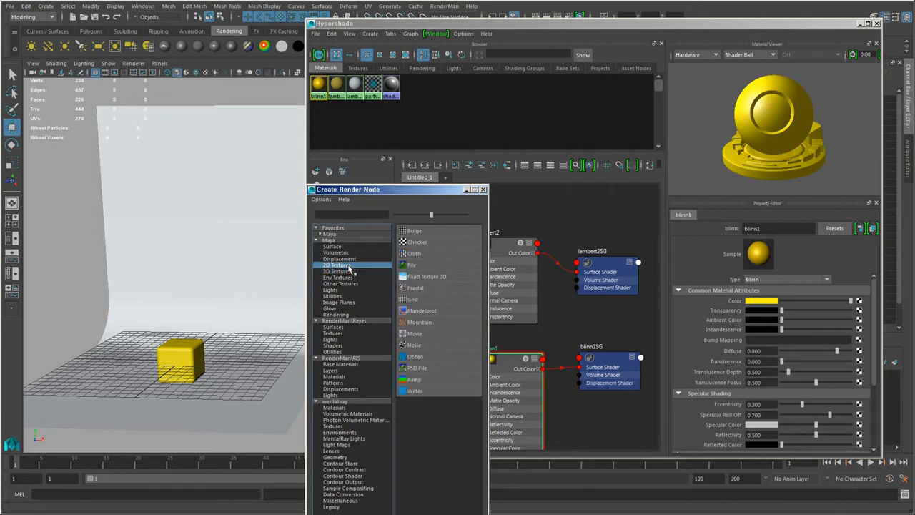
- Enlarge the 3D texture swatches and map a Stucco texture to blinn1's color
click(348, 272)
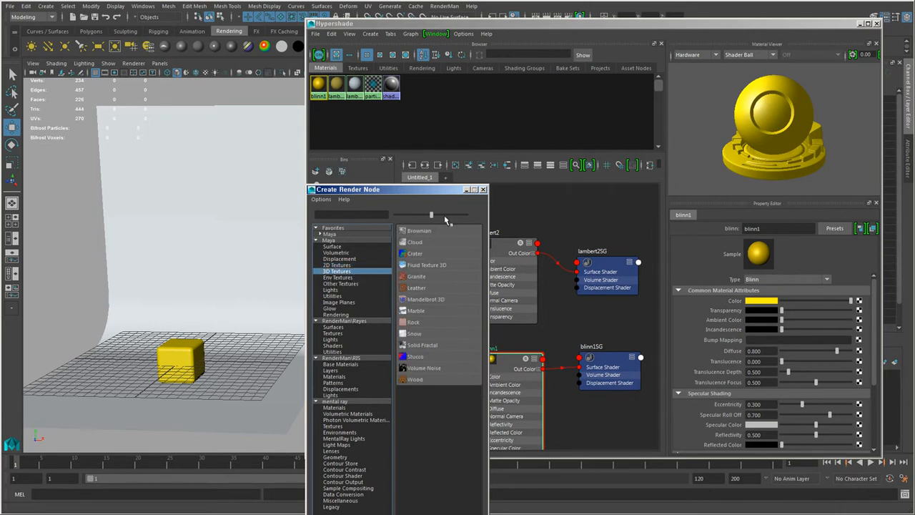
drag(445, 215, 464, 214)
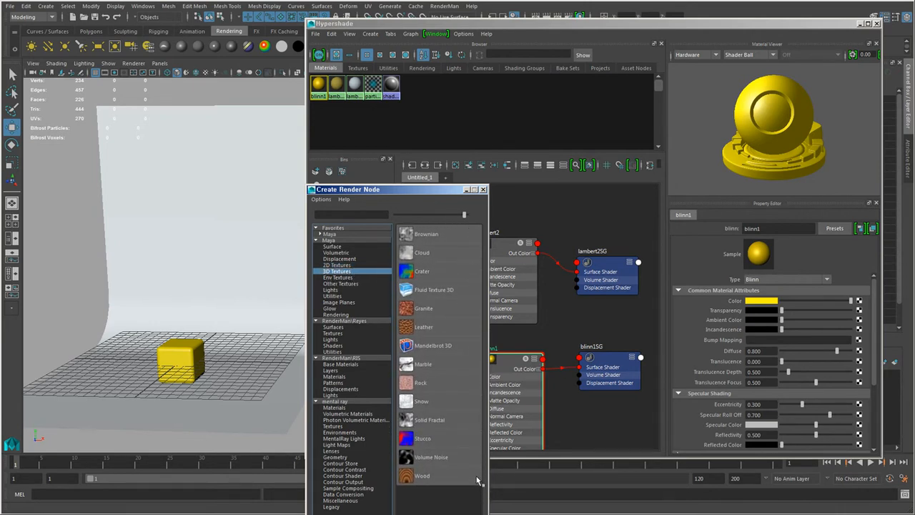
click(435, 444)
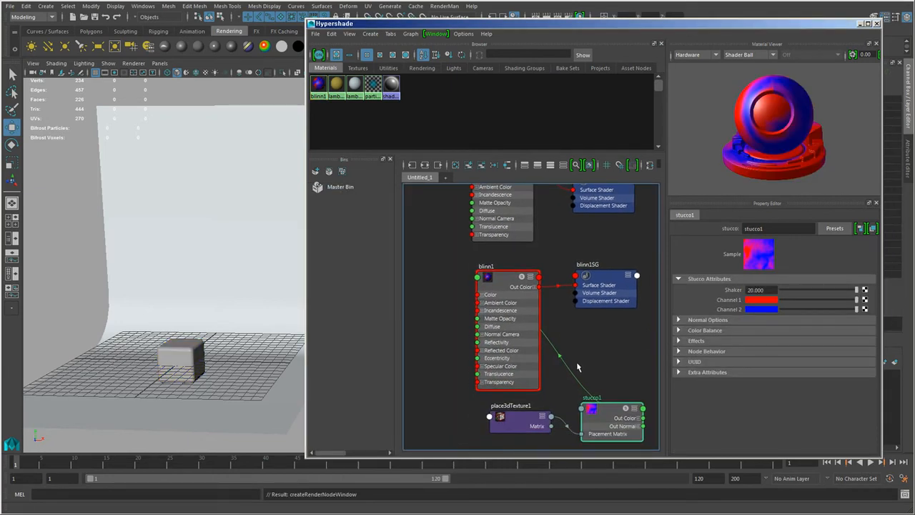
- Arrange the place3dTexture1 and stucco1 nodes in a row feeding into blinn1
drag(598, 413, 421, 300)
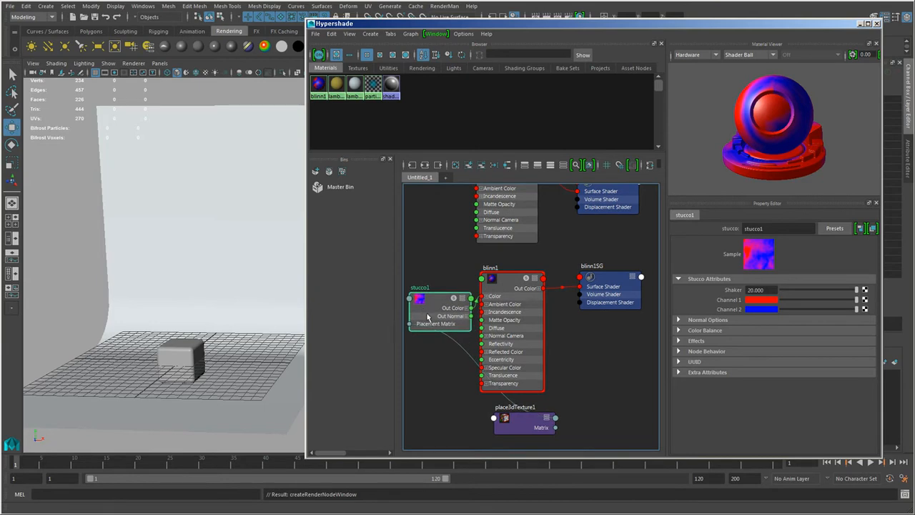
drag(592, 426, 413, 315)
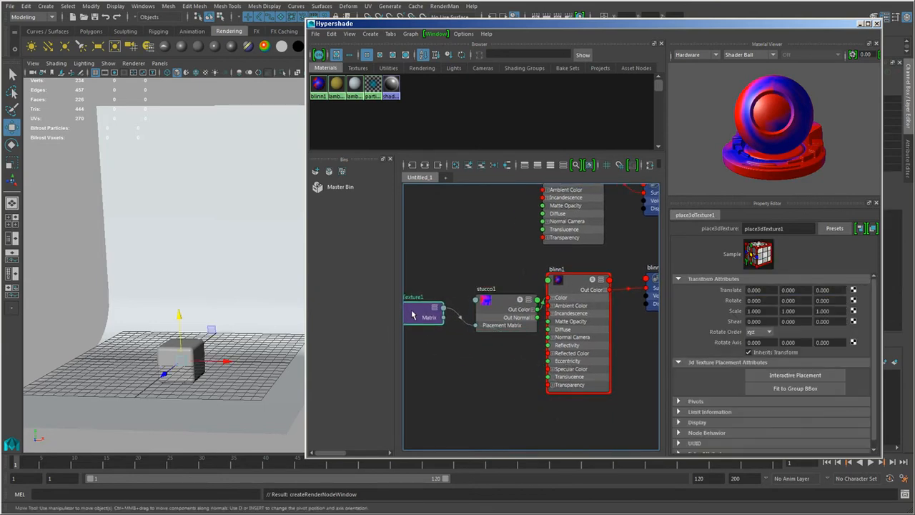
drag(513, 315, 491, 304)
alt+right_drag(521, 329, 511, 347)
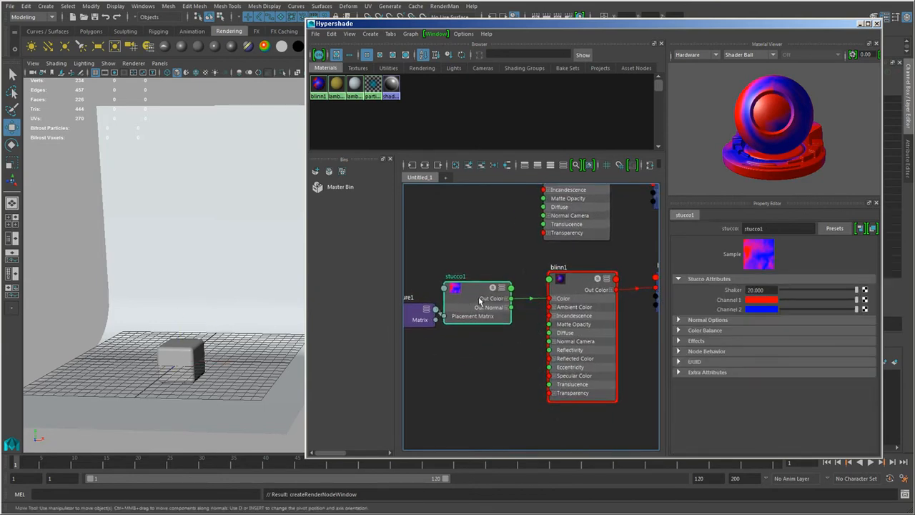
drag(499, 301, 508, 295)
- Examine blinn1's mapped color connection and the attributes of the stucco1 texture
click(572, 294)
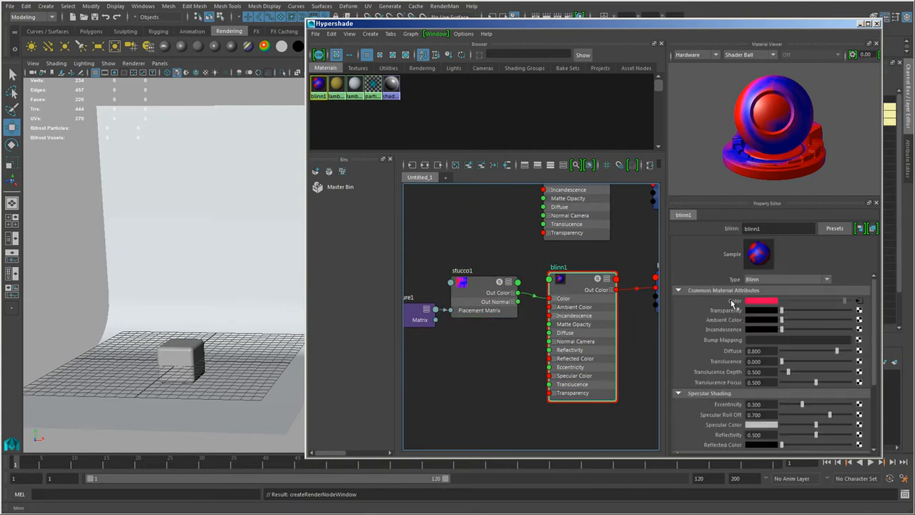
alt+right_drag(482, 317, 489, 355)
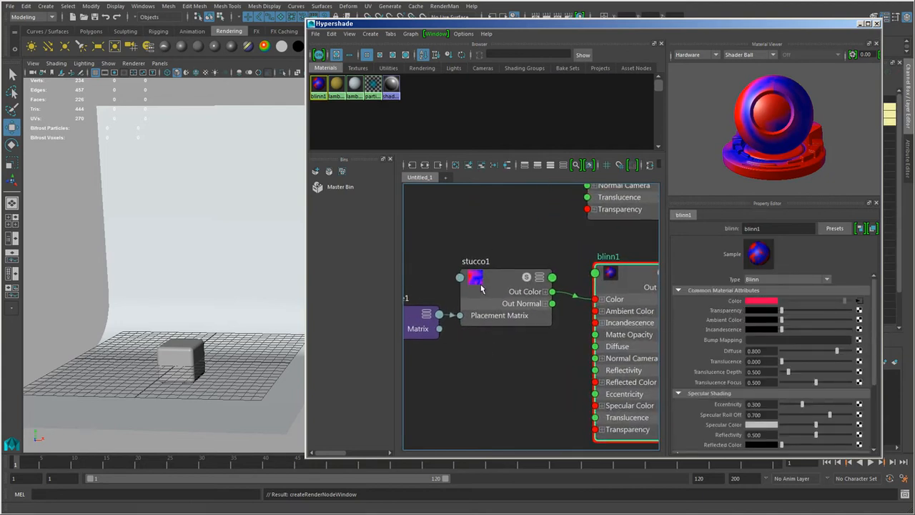
click(480, 286)
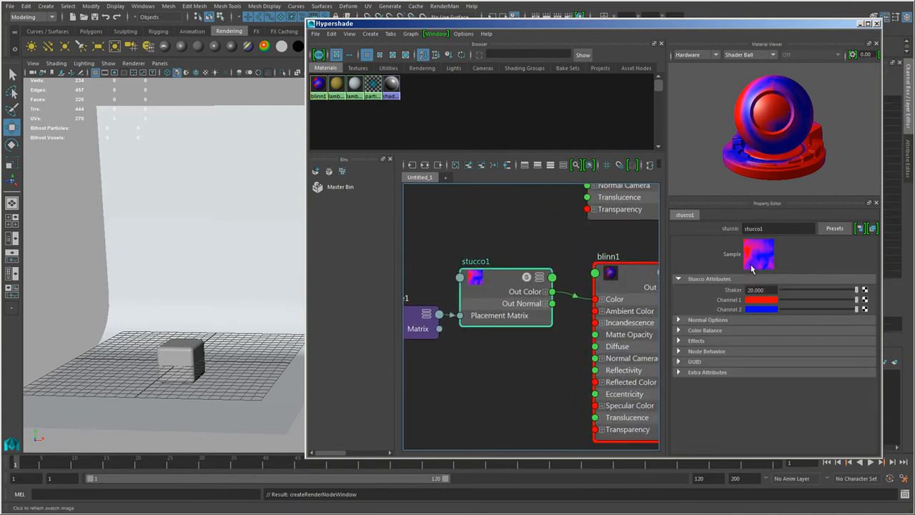
click(631, 278)
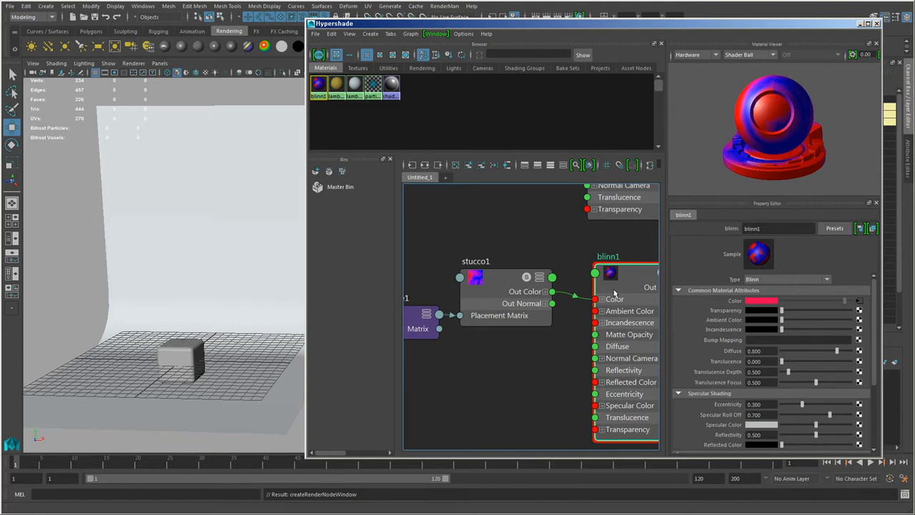
- Turn on textured display in the viewport to show the stucco pattern on the box
click(239, 63)
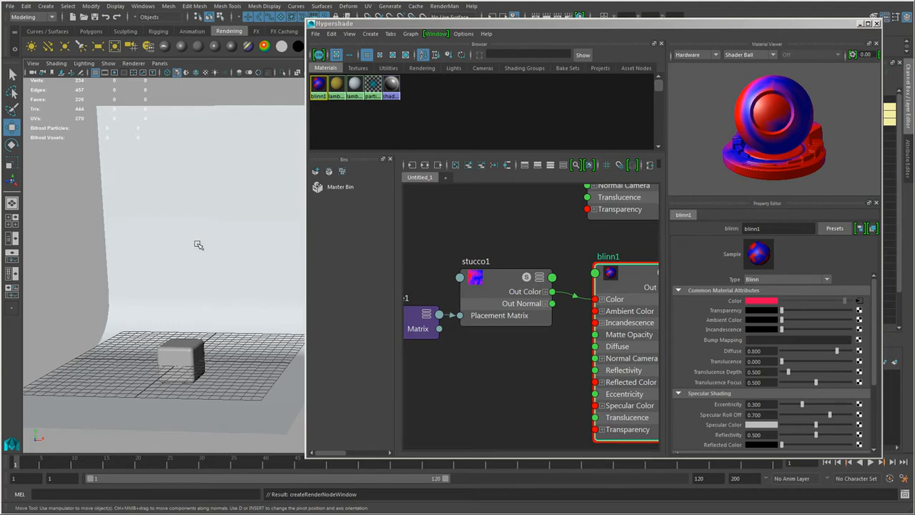
key(6)
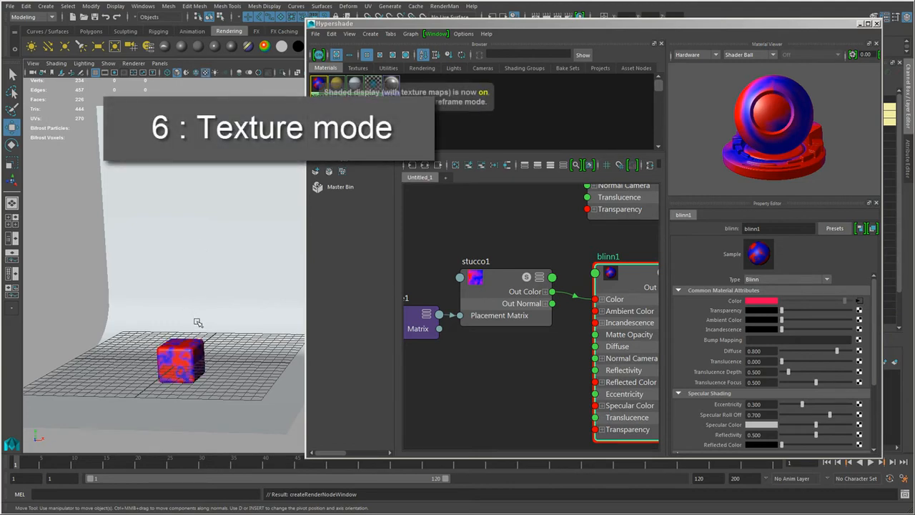
alt+drag(197, 381, 219, 403)
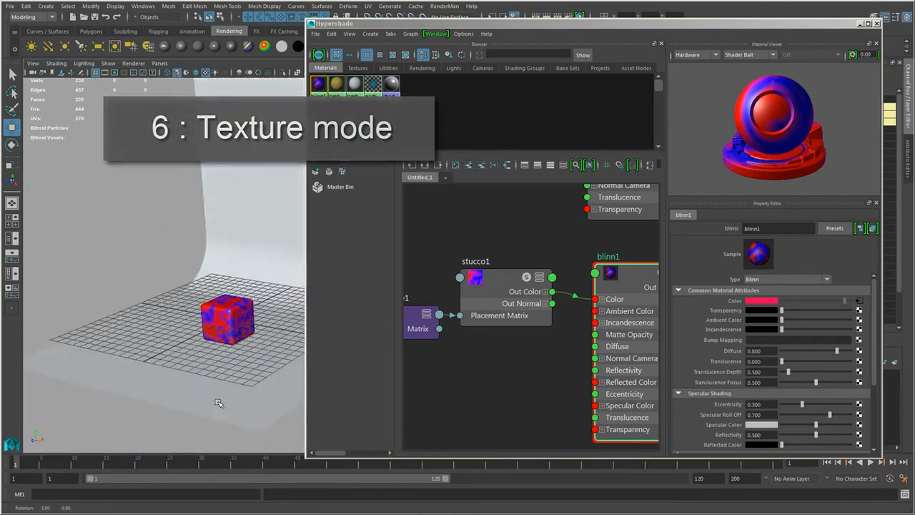
- Recolor the stucco1 texture by setting Channel 2 to orange and Channel 1 to salmon pink
alt+right_drag(219, 403, 243, 405)
alt+middle_drag(233, 403, 253, 405)
alt+right_drag(228, 403, 252, 405)
alt+middle_drag(238, 401, 253, 405)
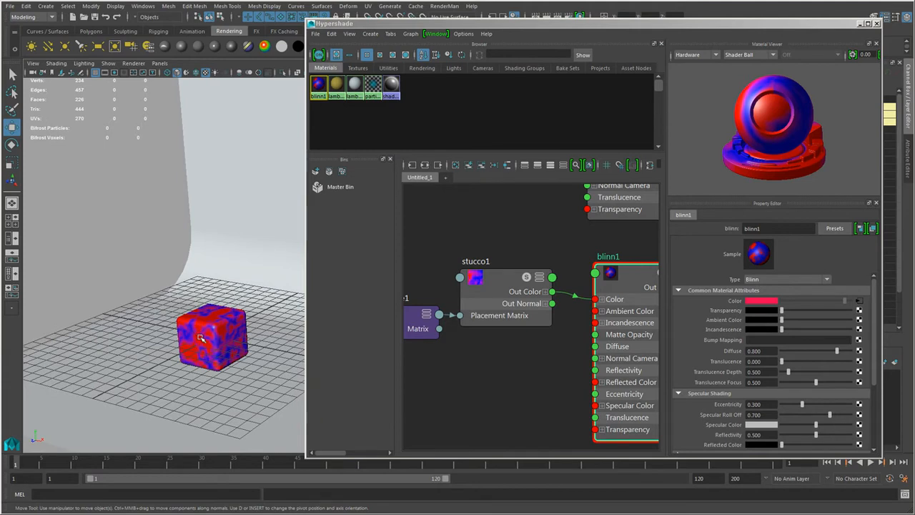
click(500, 282)
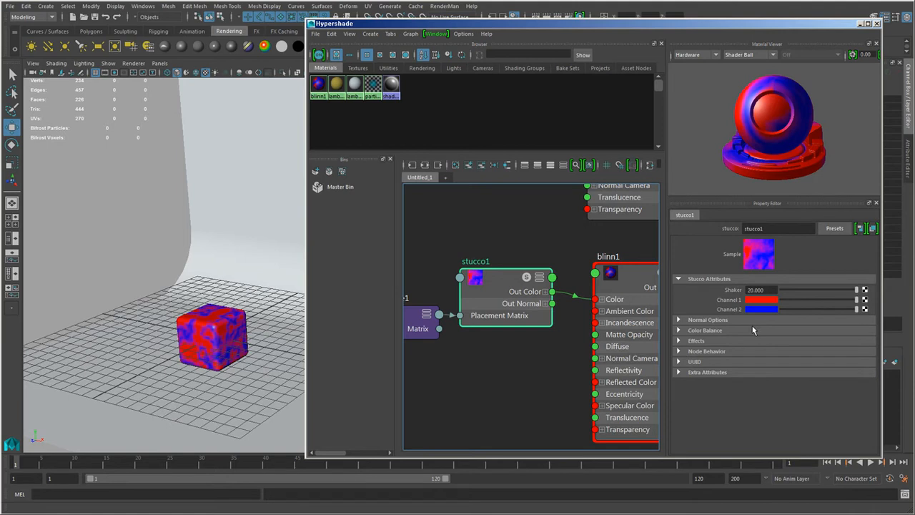
click(772, 310)
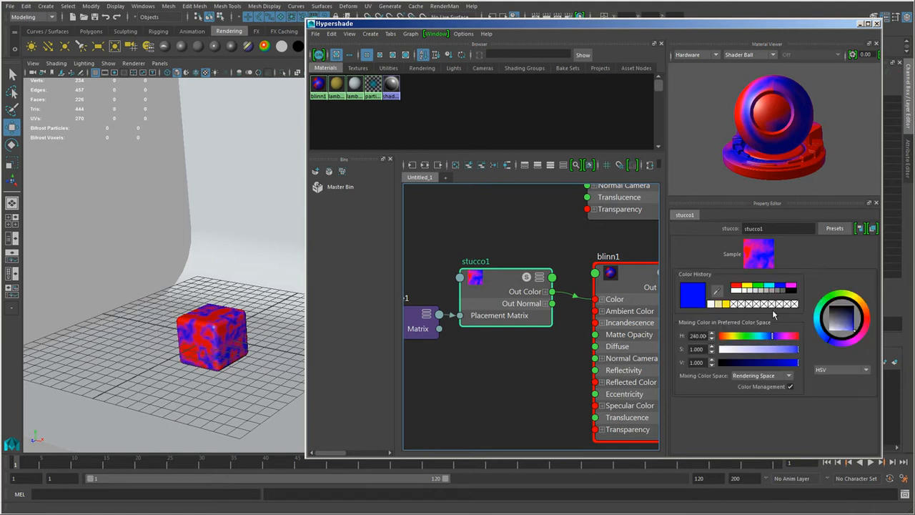
click(867, 315)
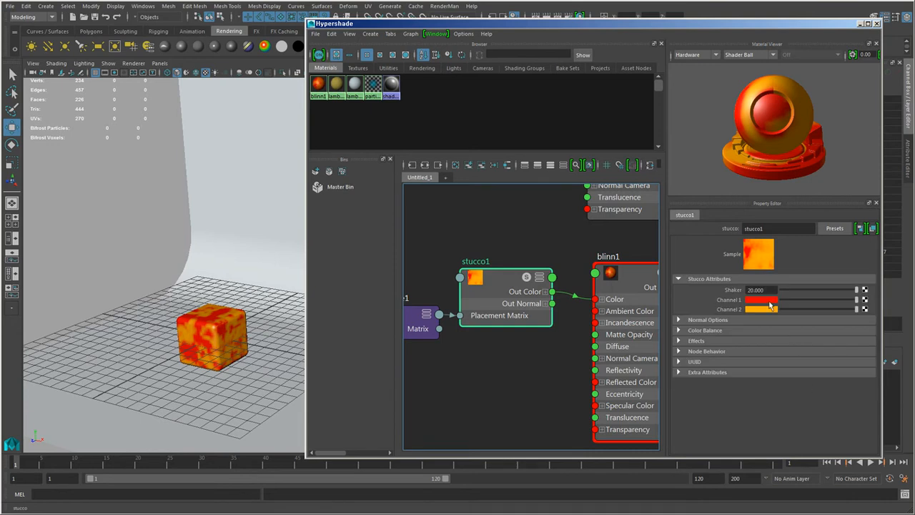
click(771, 304)
drag(864, 307, 848, 328)
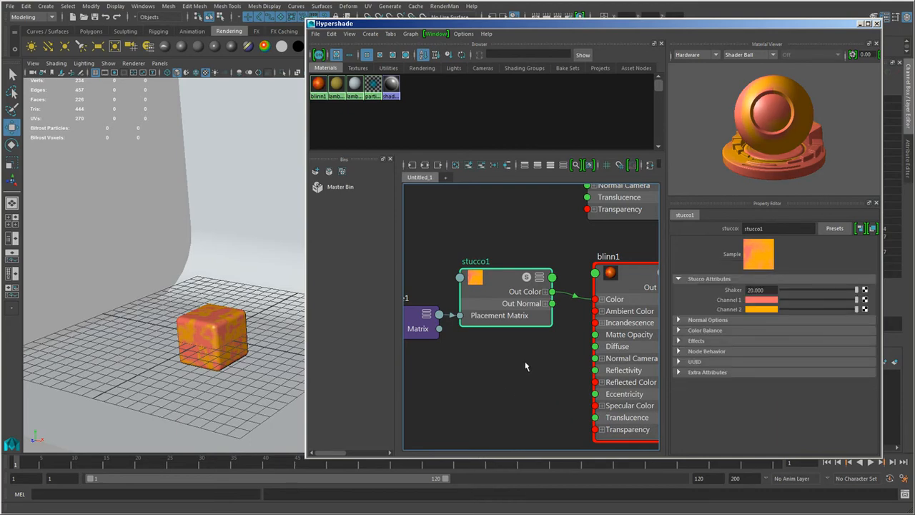
- Minimize the Hypershade window and create a directional light in the scene
alt+drag(178, 391, 193, 380)
alt+right_drag(193, 380, 277, 392)
alt+middle_drag(143, 426, 233, 377)
alt+right_drag(233, 377, 196, 363)
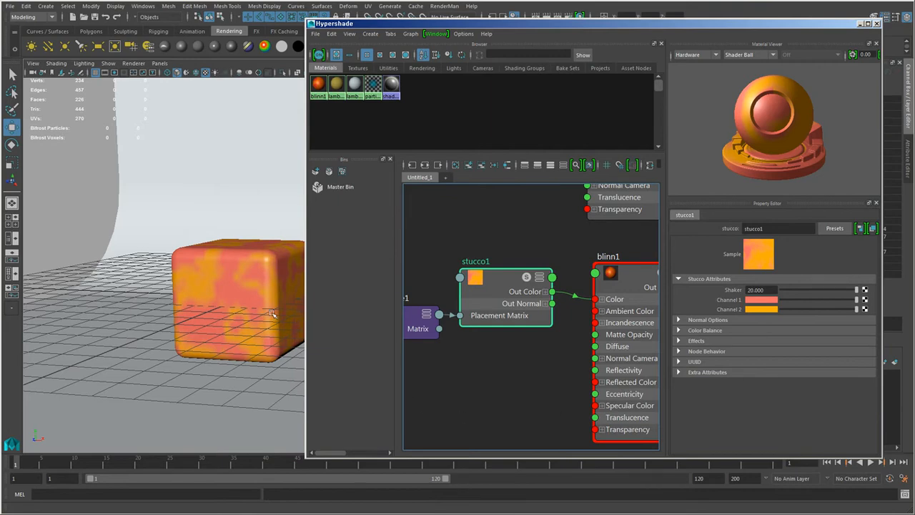
click(860, 25)
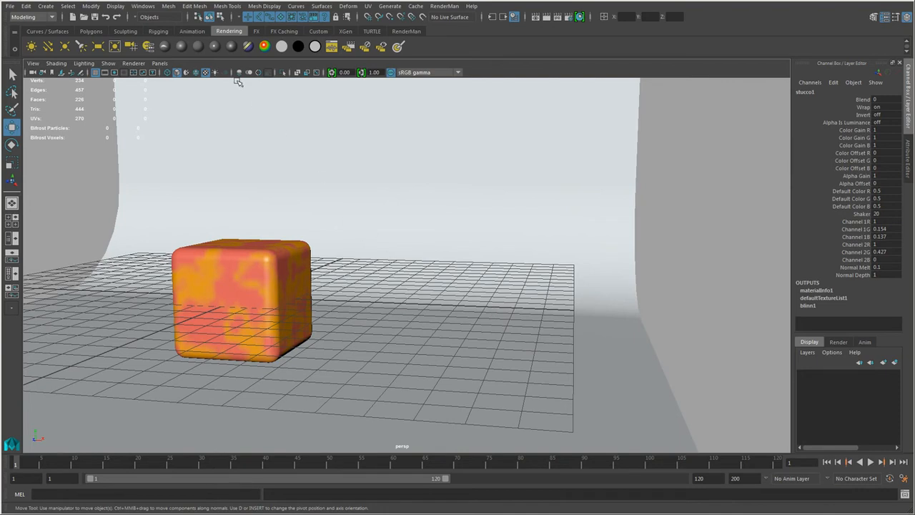
click(46, 6)
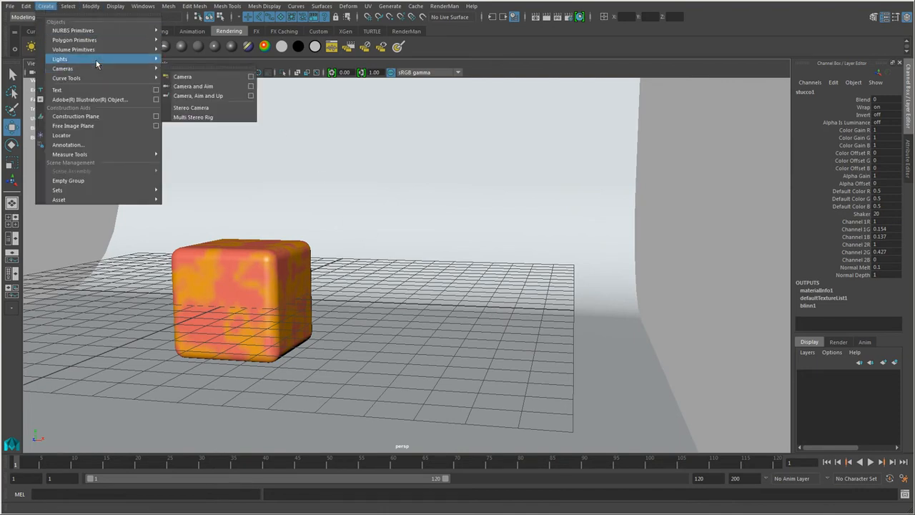
mouse_move(96, 60)
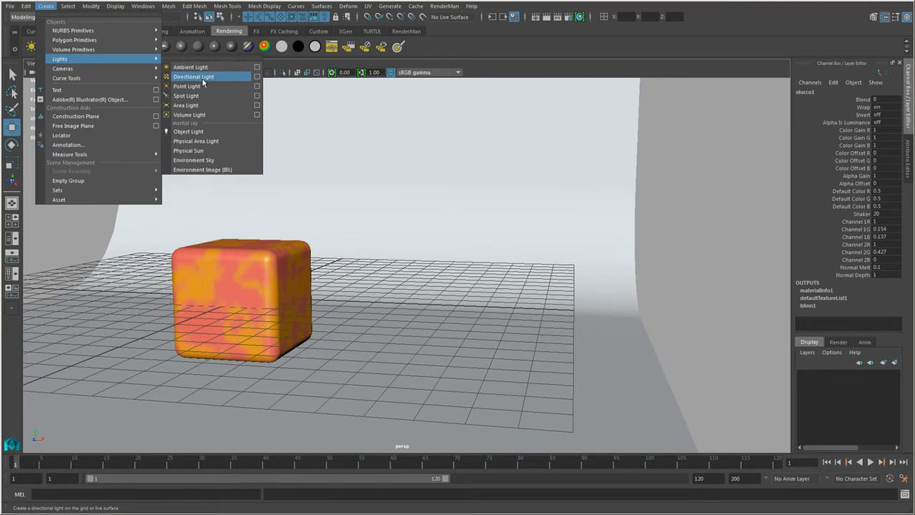
click(203, 83)
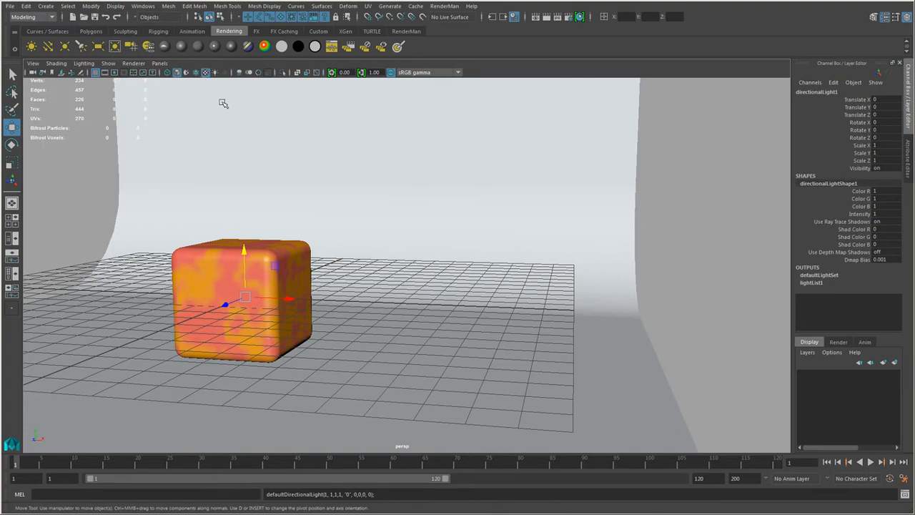
- Switch the viewport to wireframe and move the directional light up and beside the box, to about X -3.05, Y 5.28, Z 0.95
alt+right_drag(419, 318, 321, 344)
alt+middle_drag(321, 344, 351, 357)
key(4)
alt+drag(382, 309, 307, 339)
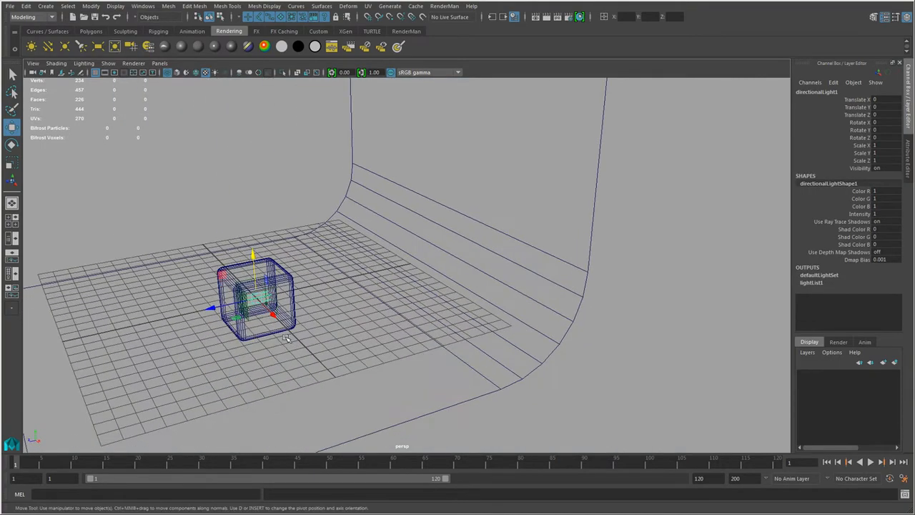
alt+middle_drag(308, 339, 422, 335)
alt+right_drag(422, 335, 559, 371)
alt+right_drag(332, 352, 426, 374)
alt+middle_drag(426, 374, 434, 376)
drag(340, 317, 266, 132)
alt+right_drag(303, 190, 247, 240)
alt+drag(247, 240, 389, 217)
alt+right_drag(472, 218, 443, 258)
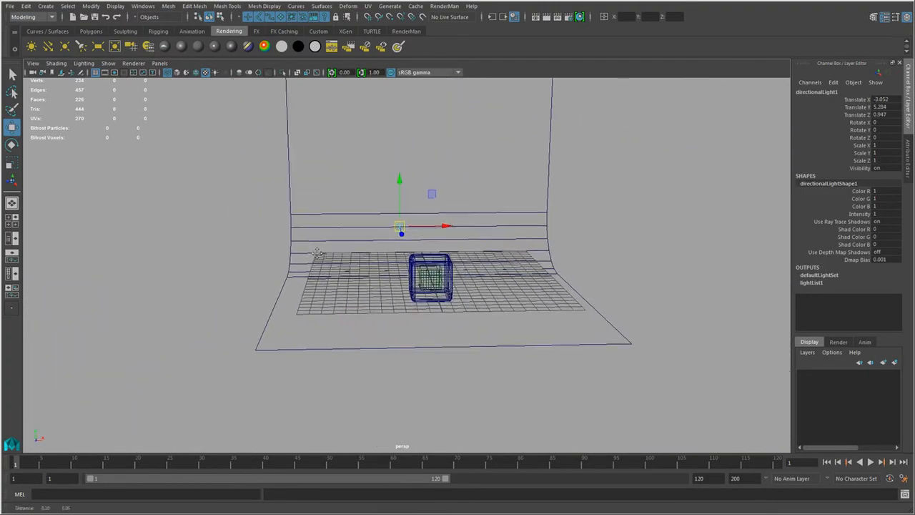
- Examine the directional light's arrows from the side and restore textured shading in the viewport
alt+drag(443, 257, 224, 283)
alt+right_drag(224, 284, 259, 259)
alt+right_drag(250, 250, 268, 235)
alt+middle_drag(268, 235, 317, 321)
alt+right_drag(229, 319, 270, 275)
alt+middle_drag(269, 274, 301, 292)
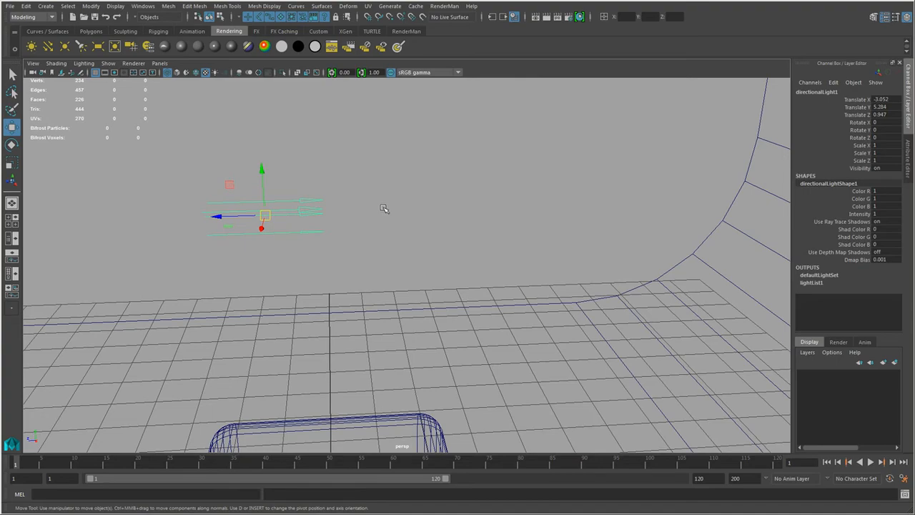
mouse_move(383, 208)
alt+mouse_down()
mouse_move(389, 286)
mouse_move(400, 288)
mouse_move(391, 289)
alt+mouse_up()
alt+middle_drag(433, 341, 379, 334)
key(5)
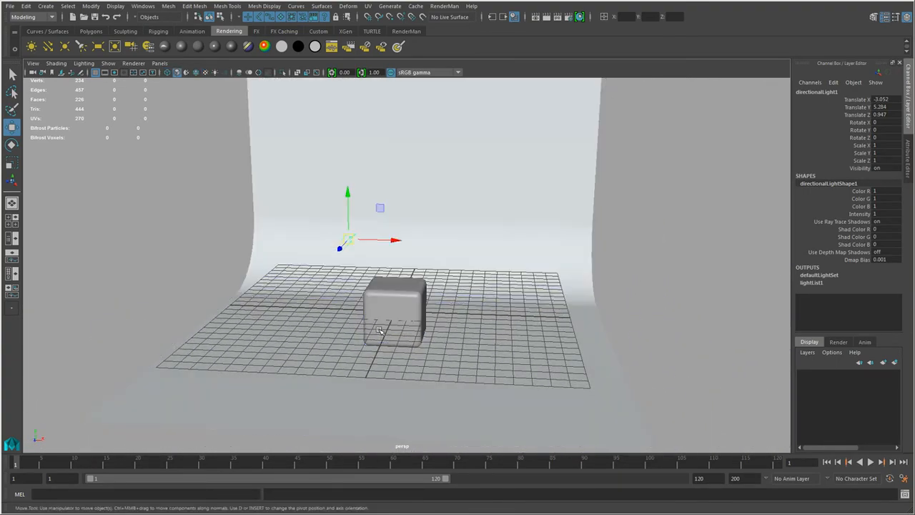
key(6)
alt+drag(384, 326, 381, 310)
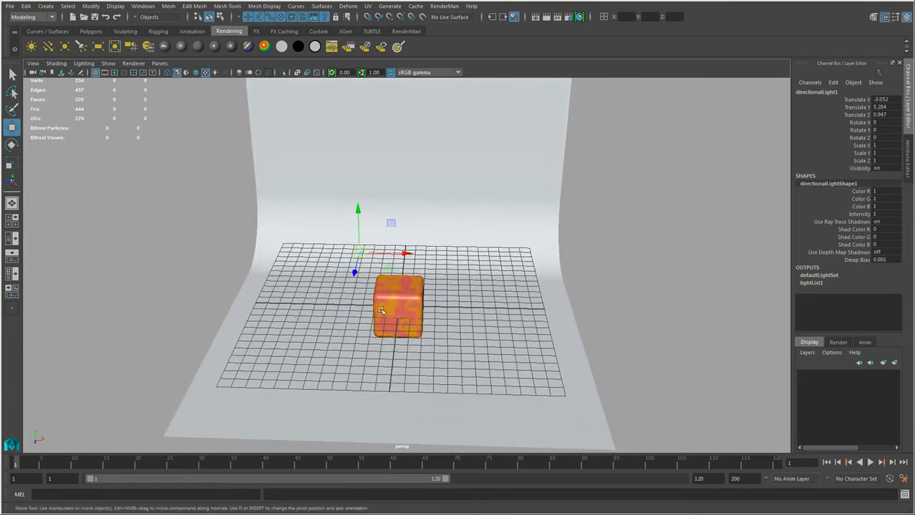
- Rotate the directional light down toward the box, to about X -37, Y -18, Z 13 degrees
key(e)
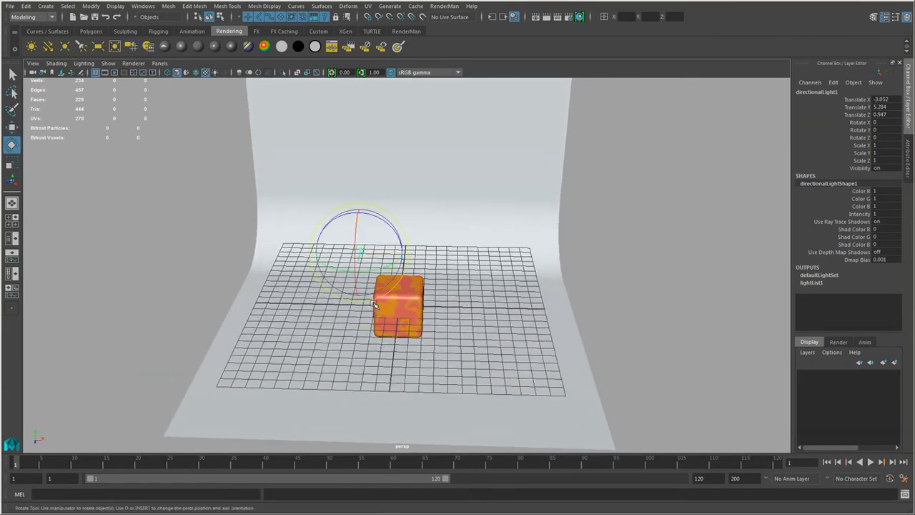
drag(358, 256, 382, 317)
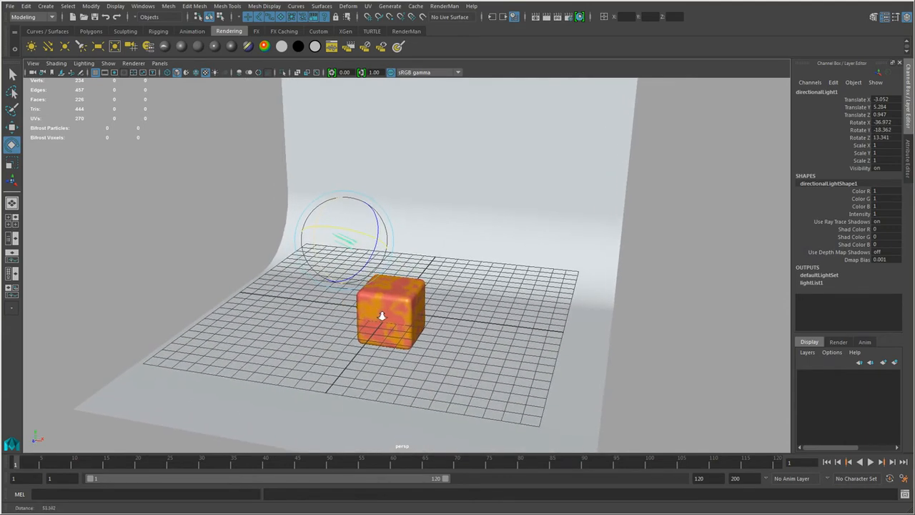
alt+right_drag(296, 336, 441, 372)
alt+middle_drag(446, 385, 450, 359)
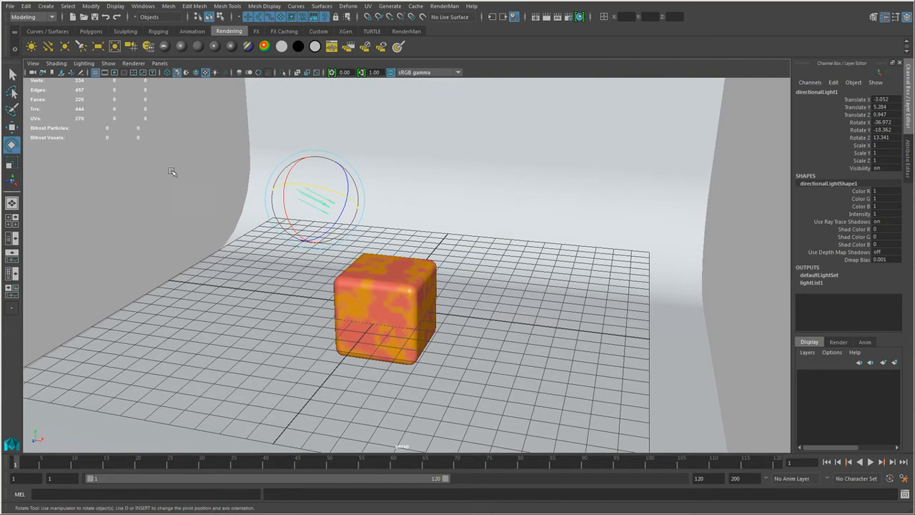
- Hide the viewport grid and tilt the directional light further, to about X -54, Y -22, Z 19 degrees
click(95, 72)
alt+drag(284, 286, 308, 297)
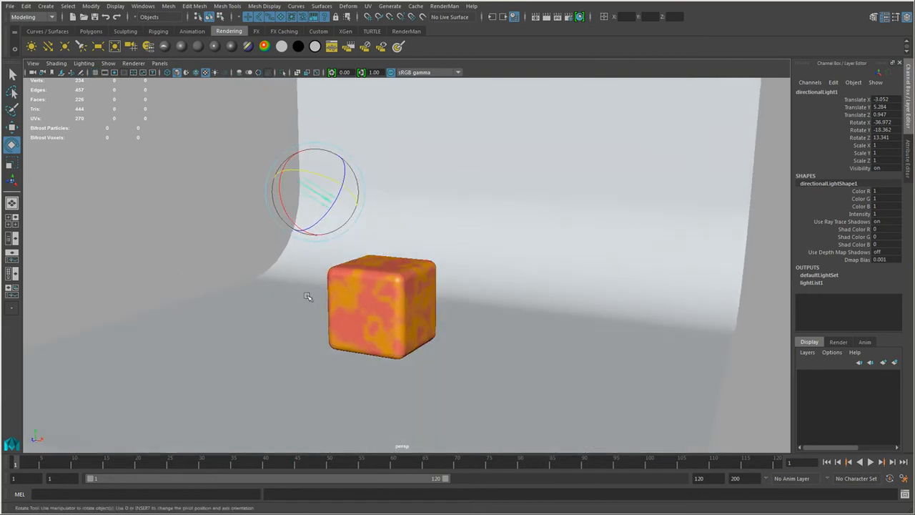
drag(280, 195, 320, 180)
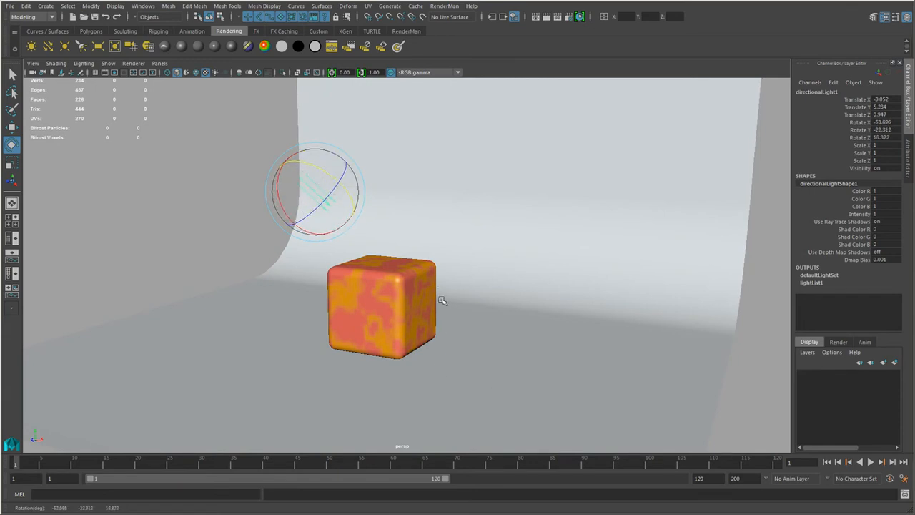
alt+drag(454, 328, 433, 378)
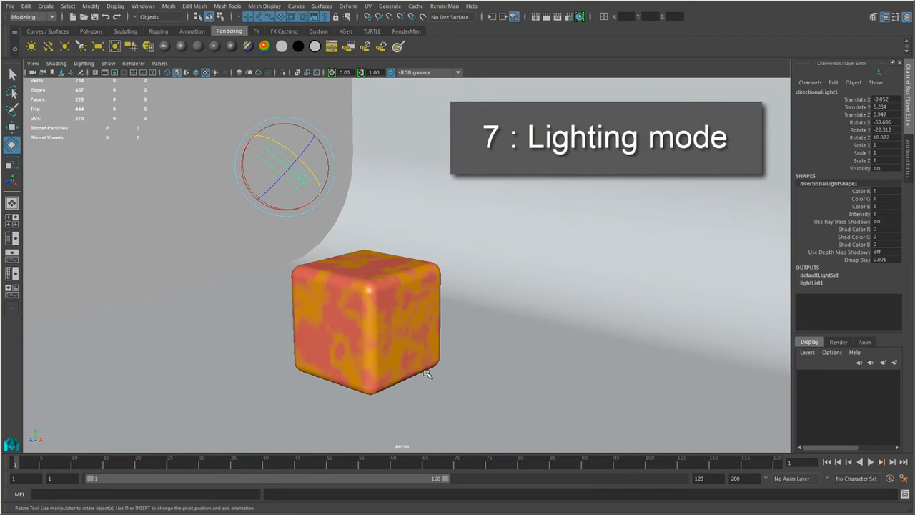
- Light the viewport with the scene lights and rotate the directional light to about X -62, Y 9, Z 24 degrees
key(7)
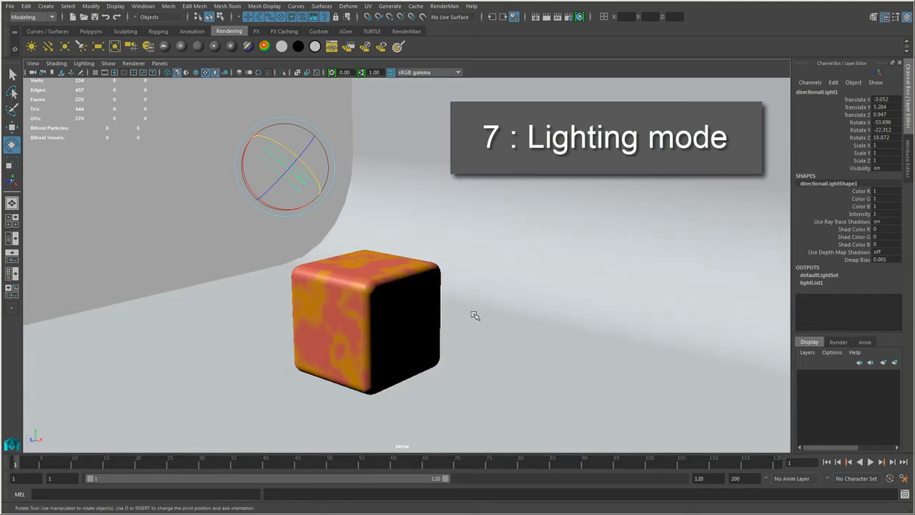
alt+drag(473, 317, 360, 359)
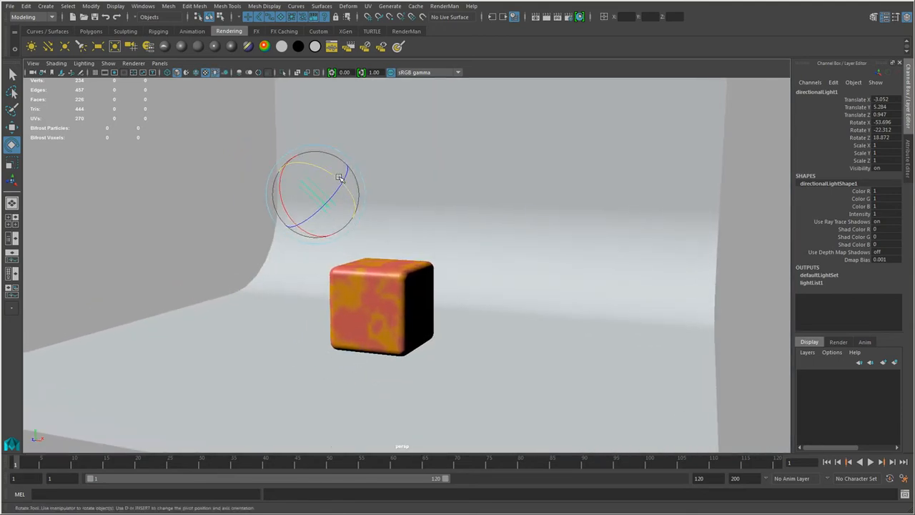
mouse_move(340, 177)
mouse_down()
mouse_move(346, 190)
mouse_move(308, 223)
mouse_move(303, 208)
mouse_up()
alt+right_drag(425, 291, 309, 296)
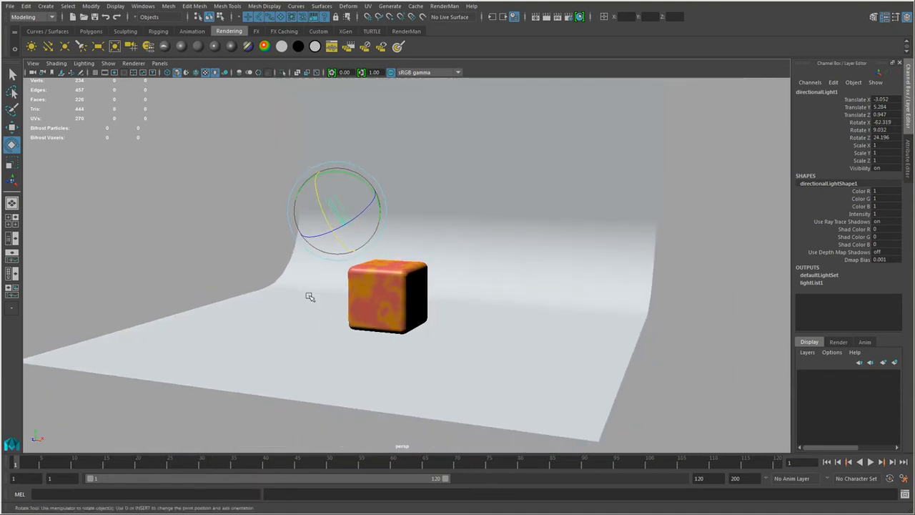
alt+drag(309, 297, 374, 295)
- Move the directional light higher above the front of the box, to about X -2.3, Y 10.2, Z 6.4
key(w)
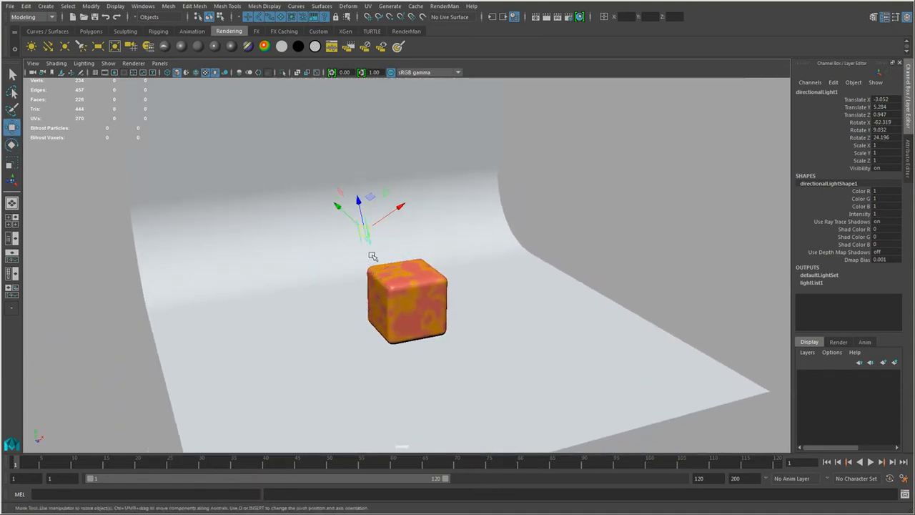
drag(364, 231, 427, 262)
alt+drag(486, 296, 321, 308)
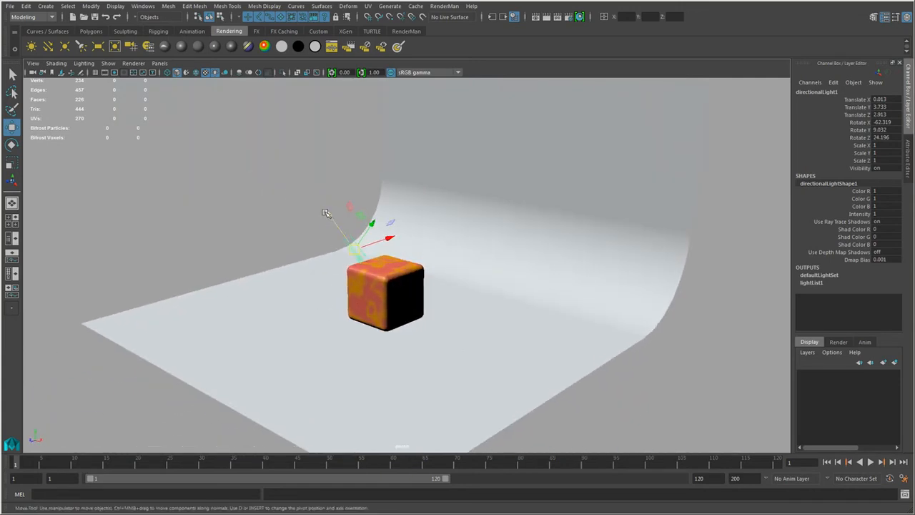
drag(326, 213, 300, 261)
- Rotate the directional light about its X axis to about -38 degrees and check the shading on the box
key(e)
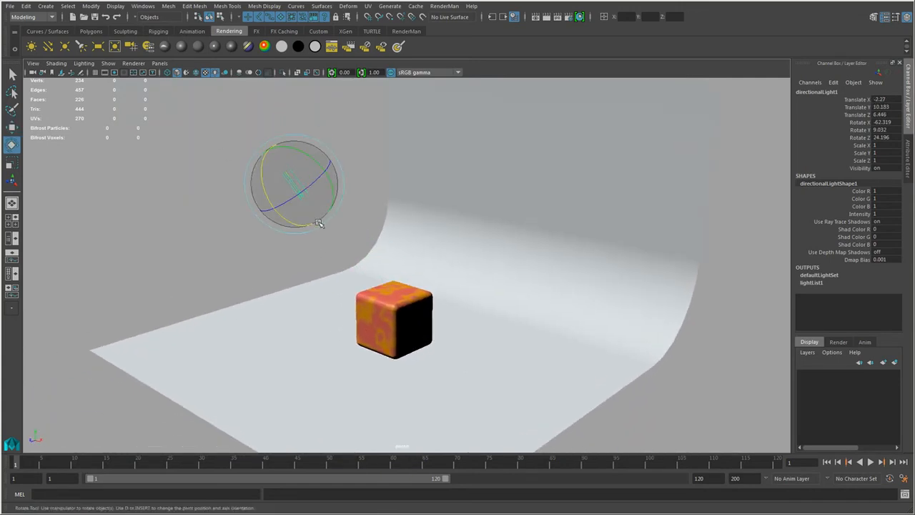
drag(320, 223, 347, 372)
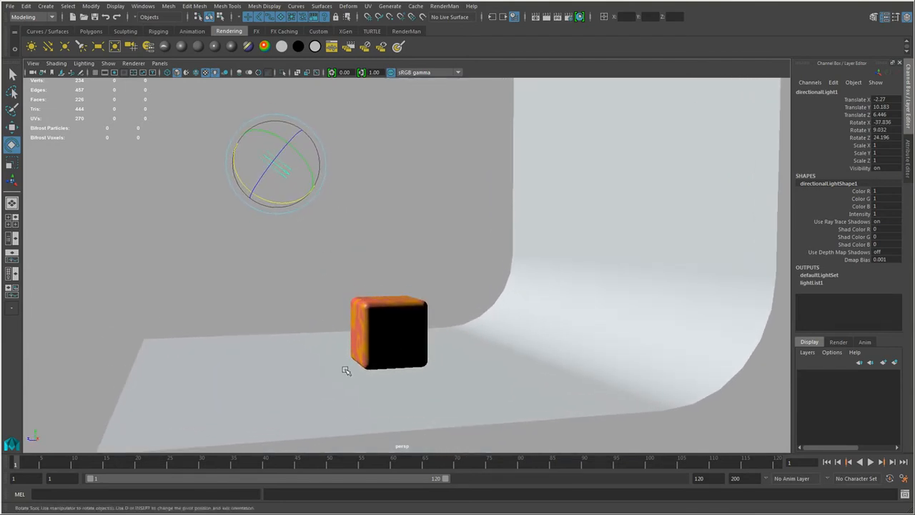
alt+drag(422, 283, 349, 356)
click(286, 272)
drag(264, 159, 316, 208)
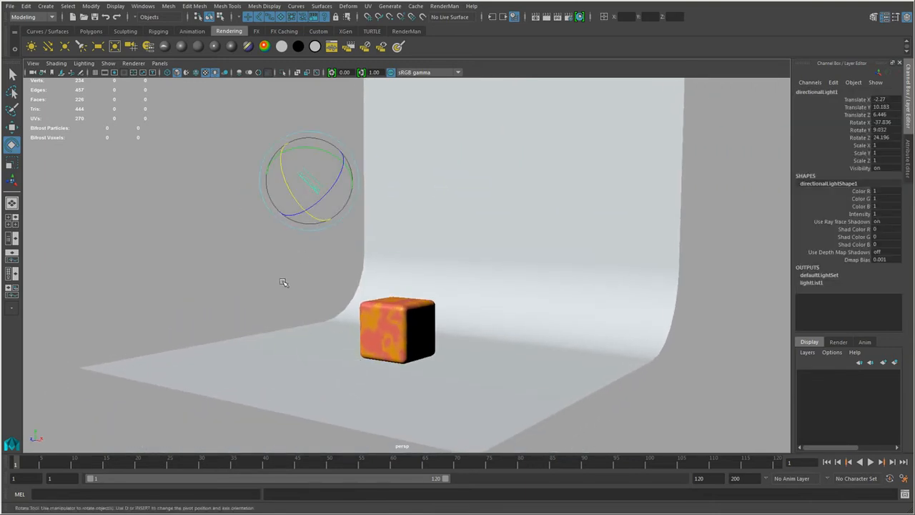
- Show the directional light's aim manipulator and move its target point onto the box
key(t)
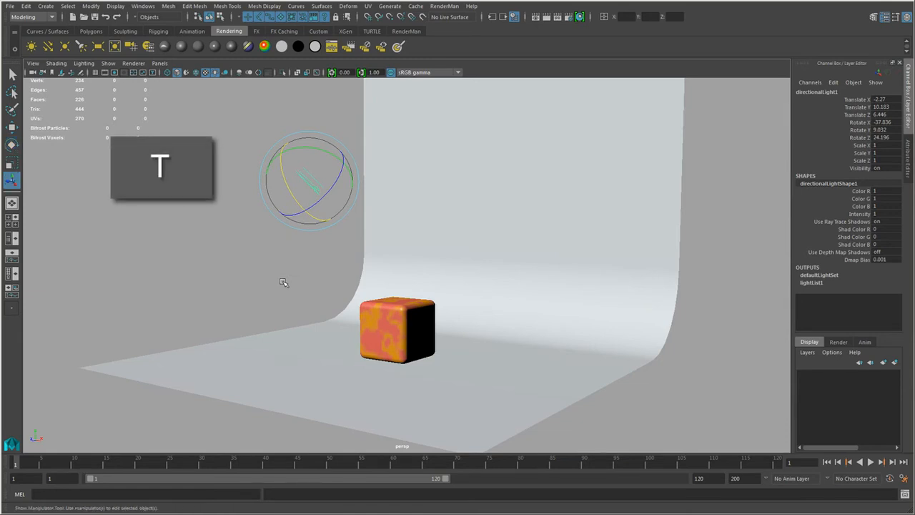
alt+drag(284, 283, 304, 218)
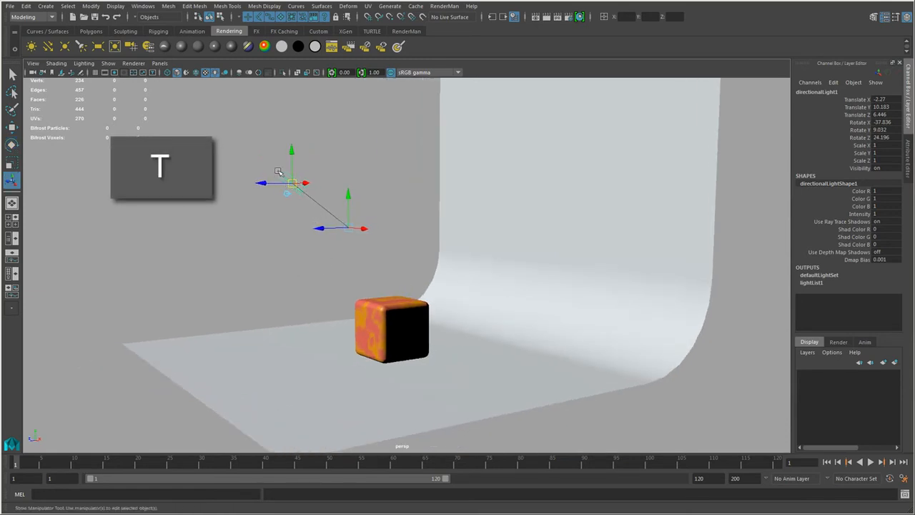
alt+right_drag(228, 248, 302, 272)
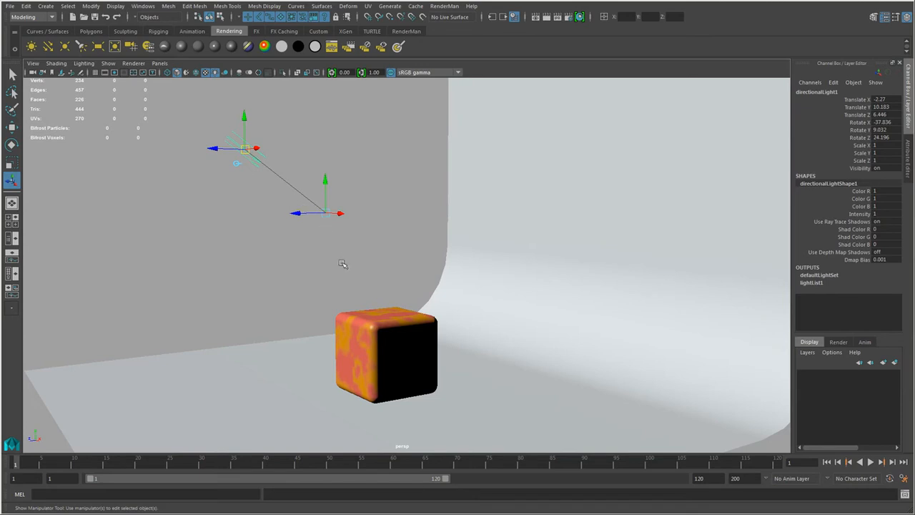
alt+right_drag(355, 288, 276, 292)
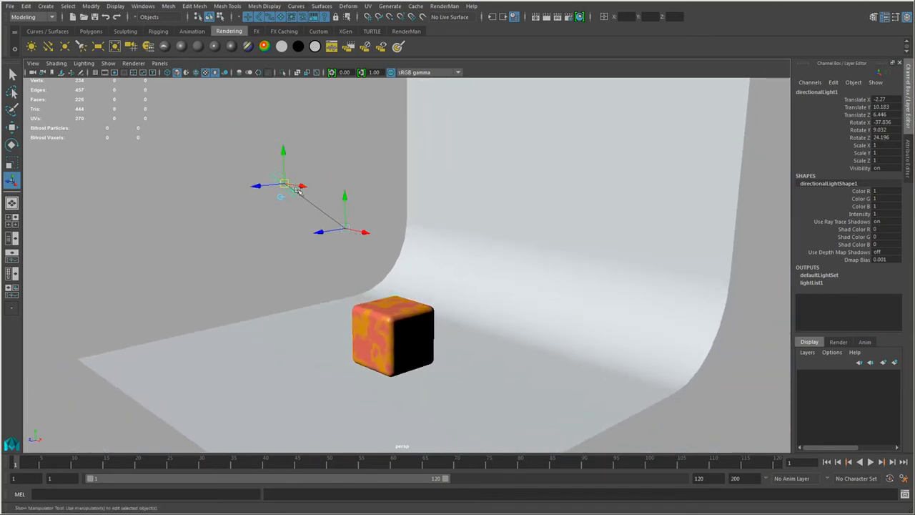
mouse_move(340, 233)
alt+mouse_down()
mouse_move(423, 379)
mouse_move(401, 330)
mouse_move(398, 346)
mouse_move(333, 323)
mouse_move(150, 303)
mouse_move(603, 235)
mouse_move(377, 102)
mouse_move(138, 393)
mouse_move(649, 310)
mouse_move(392, 261)
mouse_move(307, 263)
mouse_move(483, 358)
mouse_move(435, 331)
alt+mouse_up()
alt+right_drag(429, 333, 310, 361)
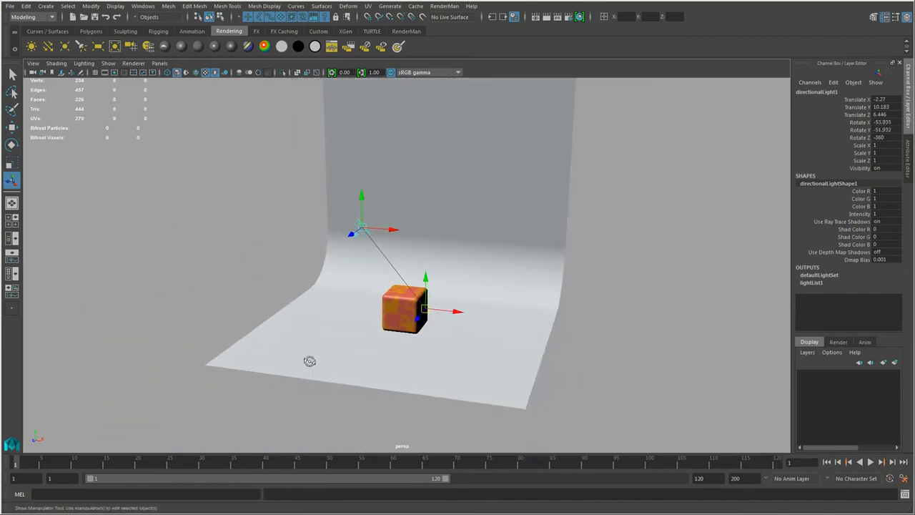
alt+drag(309, 361, 278, 320)
alt+right_drag(277, 320, 326, 335)
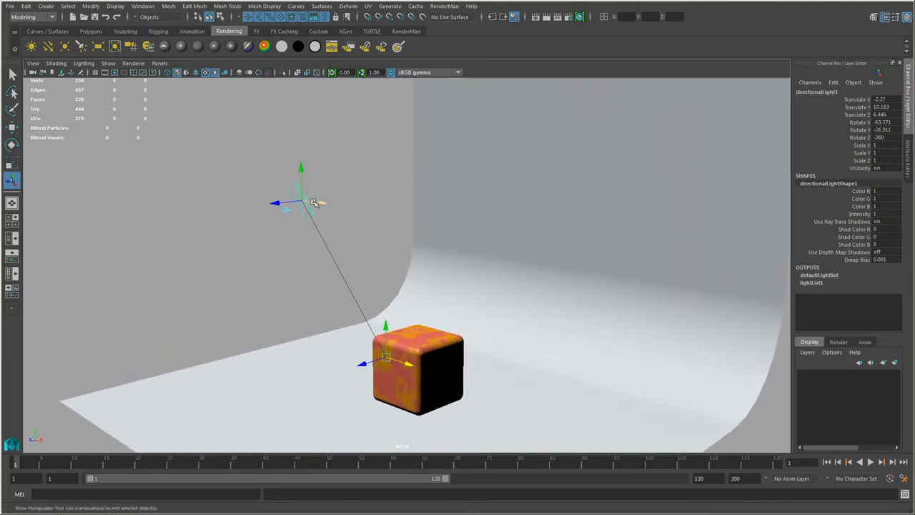
- Move the directional light to about X -9.3, Y 13.7, Z 7.6, keep its target on the box, and return to selection mode
alt+drag(314, 203, 184, 180)
drag(283, 159, 265, 147)
scroll(269, 250, down, 3)
alt+drag(269, 249, 370, 306)
drag(353, 224, 386, 323)
scroll(374, 338, up, 2)
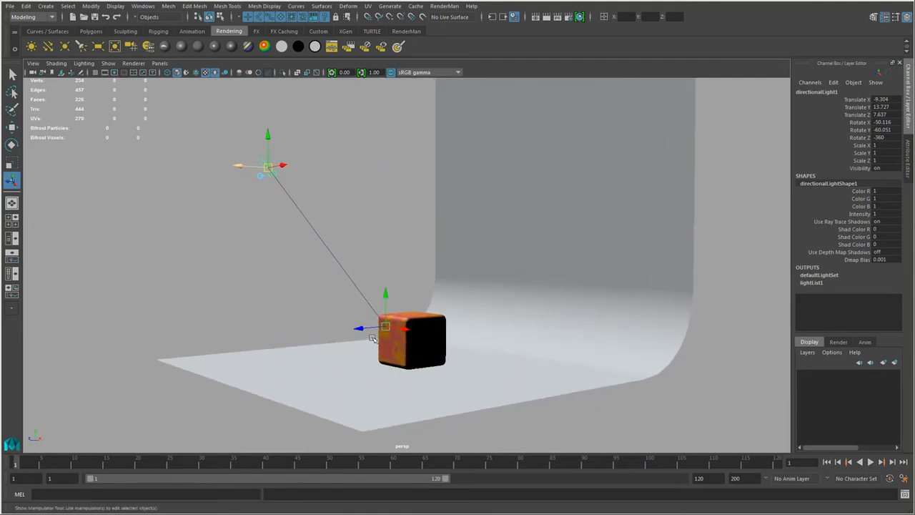
alt+middle_drag(365, 347, 393, 355)
scroll(406, 371, up, 2)
alt+drag(339, 348, 374, 368)
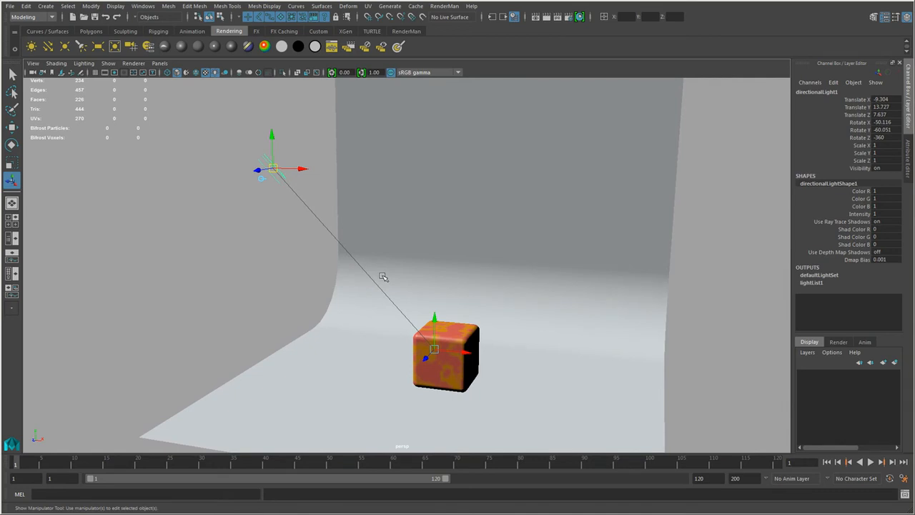
key(q)
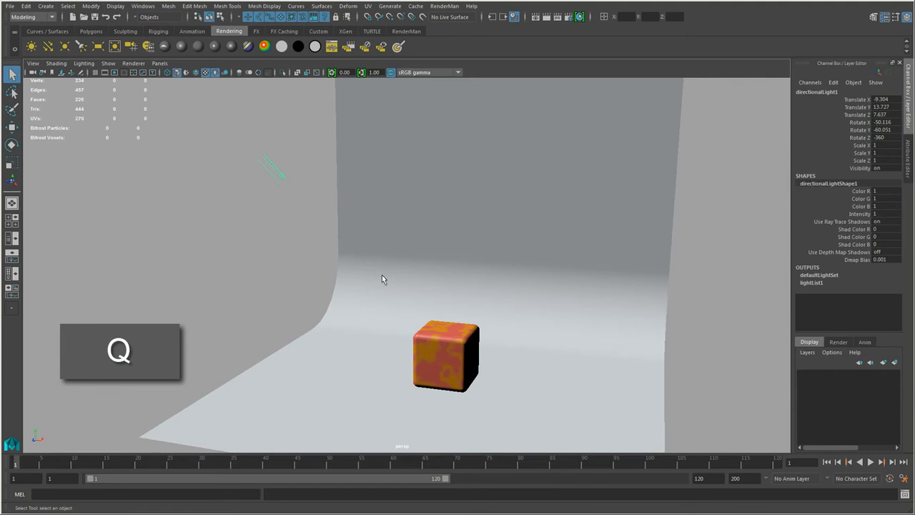
- Examine the directional light's shading on the box and backdrop from several sides and distances
alt+drag(366, 280, 260, 285)
alt+right_drag(262, 284, 322, 328)
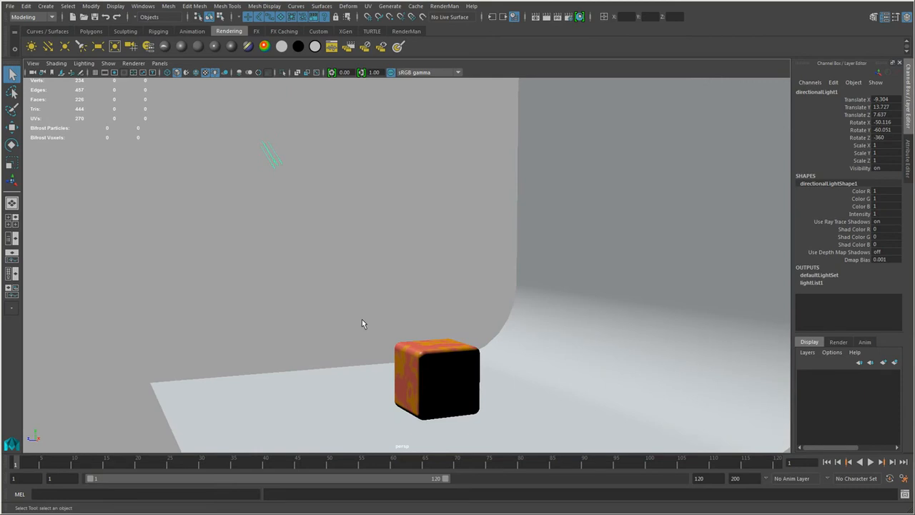
alt+middle_drag(435, 361, 357, 239)
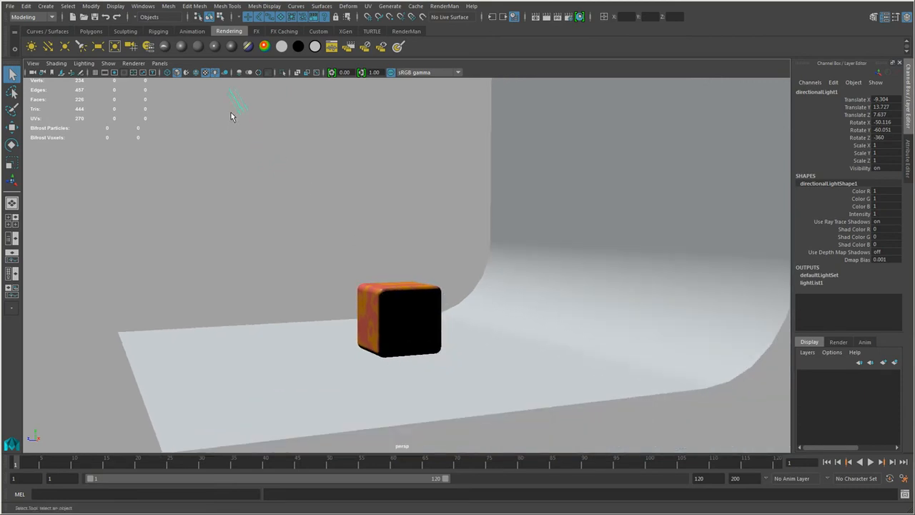
alt+drag(453, 328, 264, 340)
alt+right_drag(308, 335, 458, 346)
alt+middle_drag(478, 343, 466, 329)
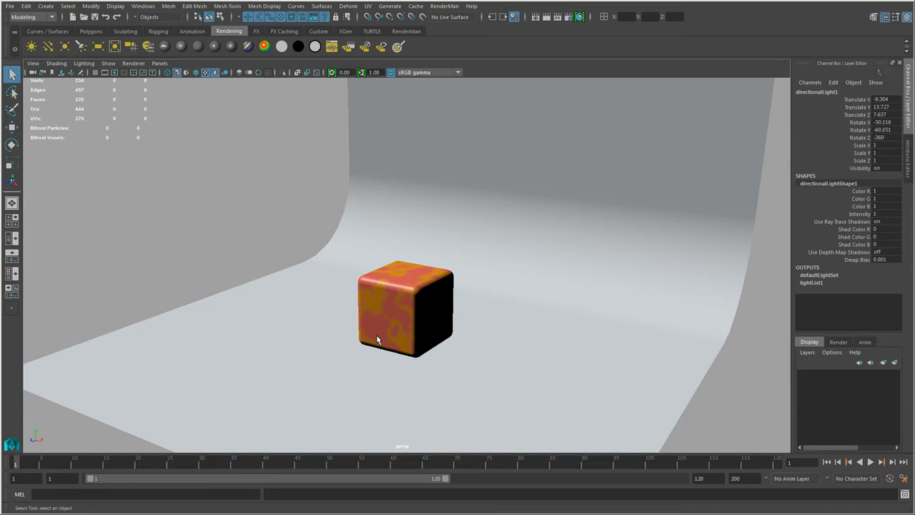
alt+right_drag(377, 339, 307, 309)
alt+middle_drag(318, 317, 326, 370)
alt+drag(329, 381, 337, 367)
alt+right_drag(316, 347, 346, 336)
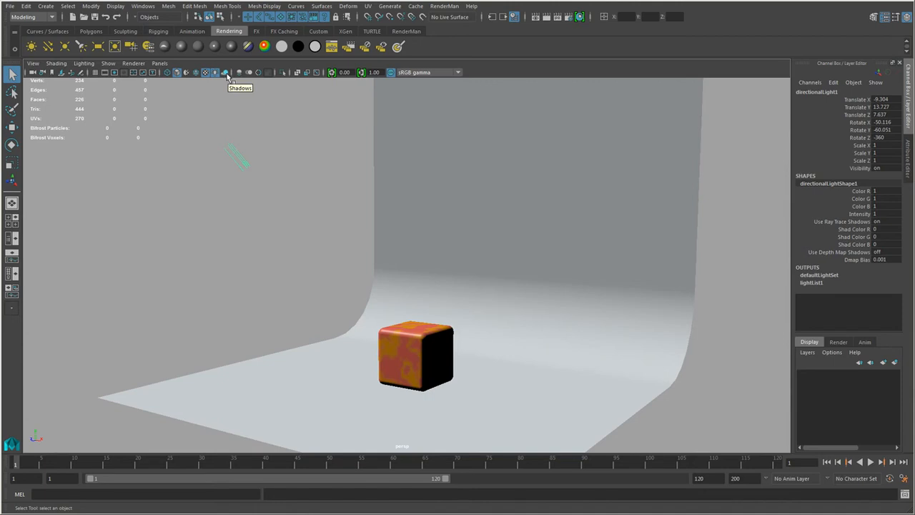
- Turn on shadows in the viewport and check the shadow cast by the box
click(85, 64)
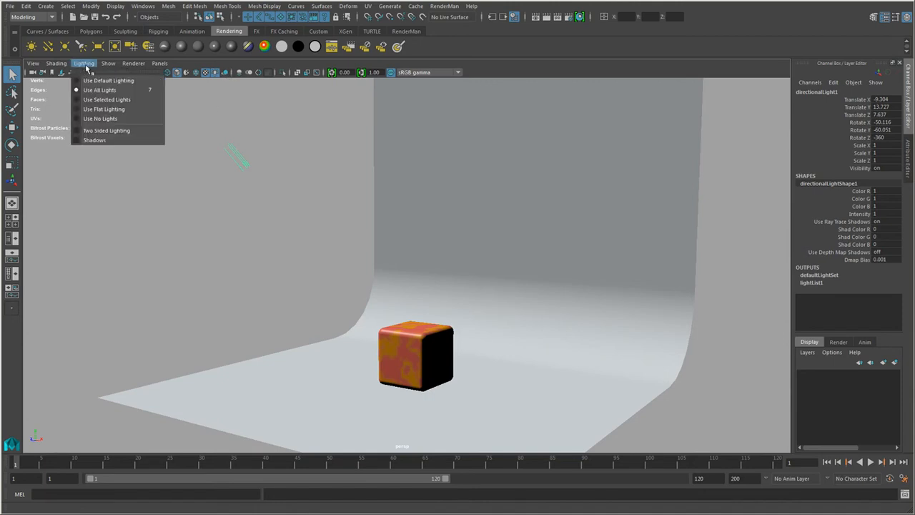
click(101, 141)
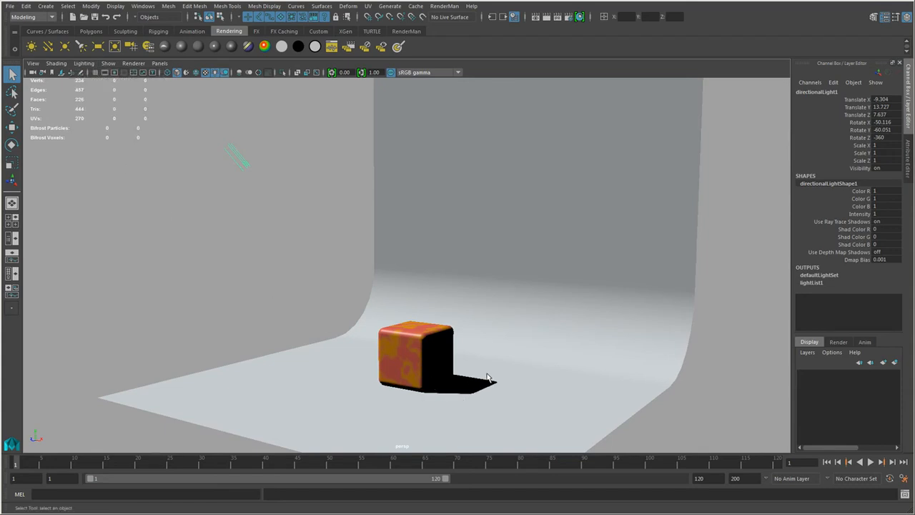
scroll(371, 327, down, 5)
alt+drag(333, 318, 303, 331)
scroll(294, 315, up, 3)
- Move the directional light to about X -10.1, Y 10.4, Z 9.5 with its aim manipulator, keeping the target on the box
click(270, 250)
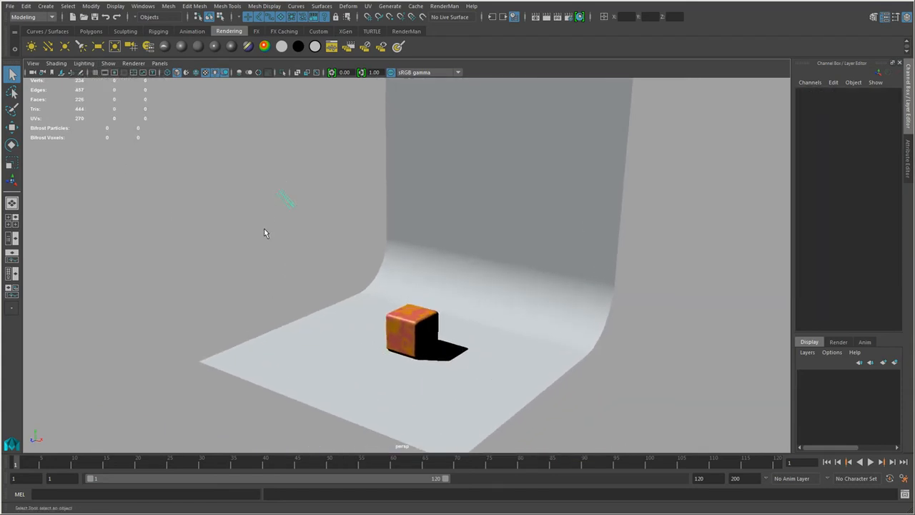
scroll(318, 279, up, 1)
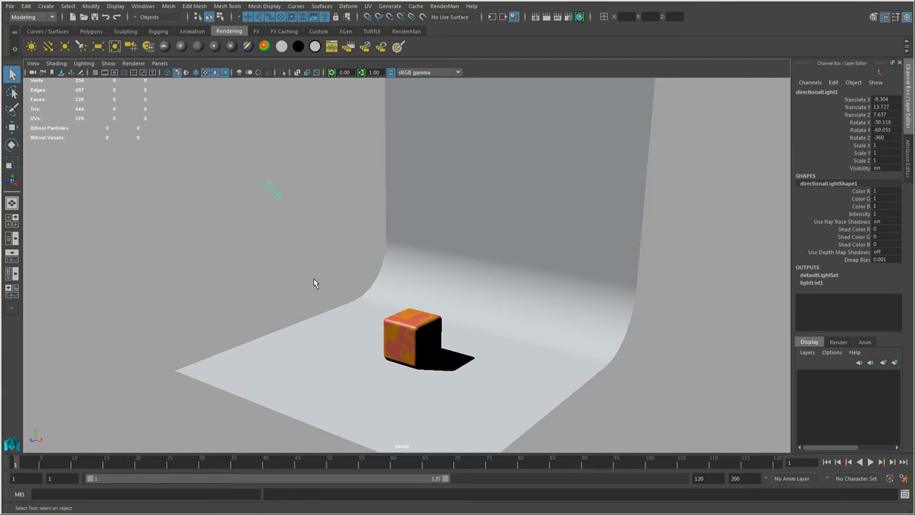
key(t)
mouse_move(395, 333)
mouse_down()
mouse_move(395, 310)
mouse_move(403, 341)
mouse_up()
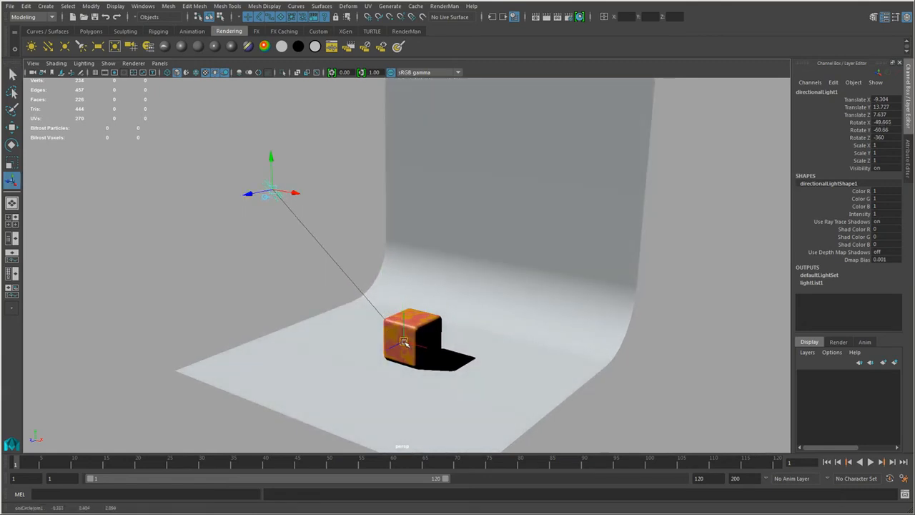
scroll(331, 316, down, 1)
drag(288, 200, 507, 384)
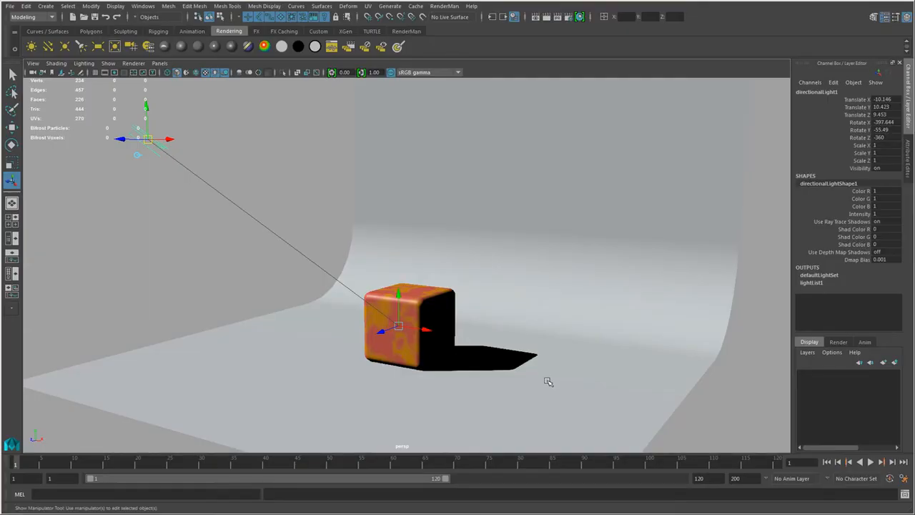
- Switch to the Rendering menu set, then view the Render Settings window and close it
click(49, 17)
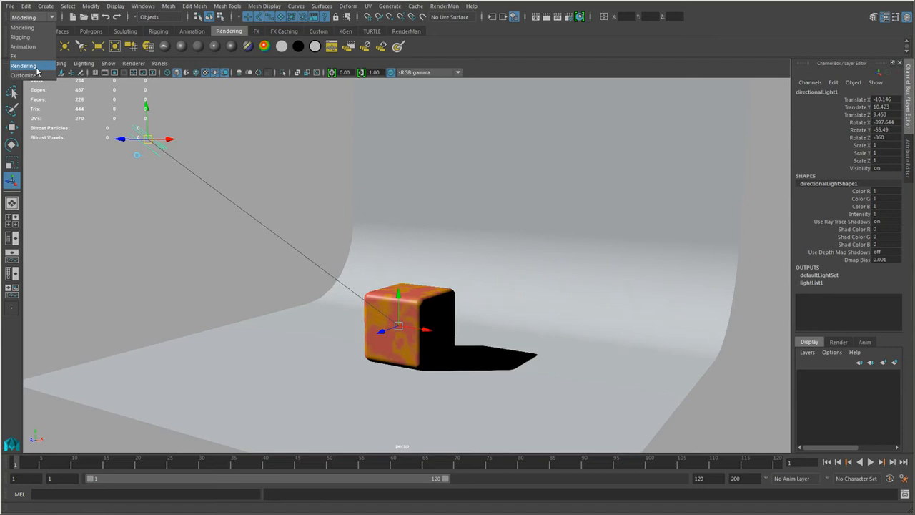
click(24, 66)
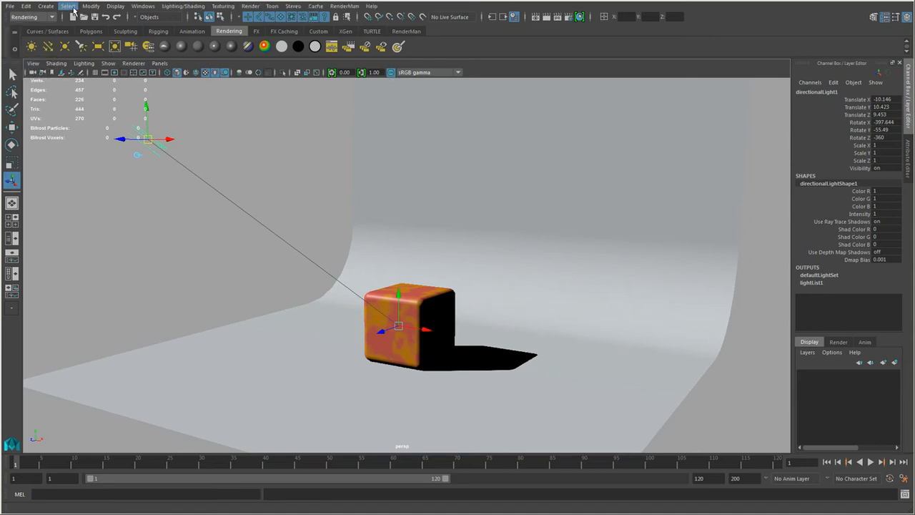
click(251, 6)
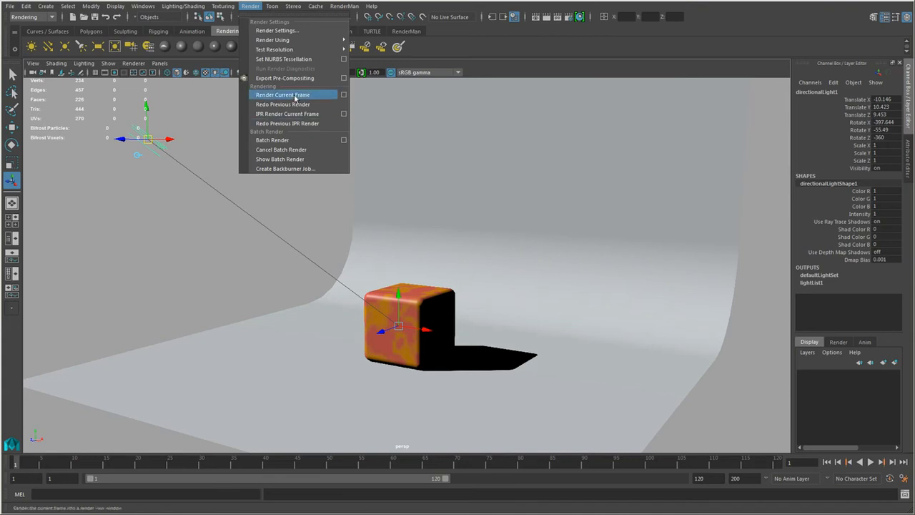
click(296, 32)
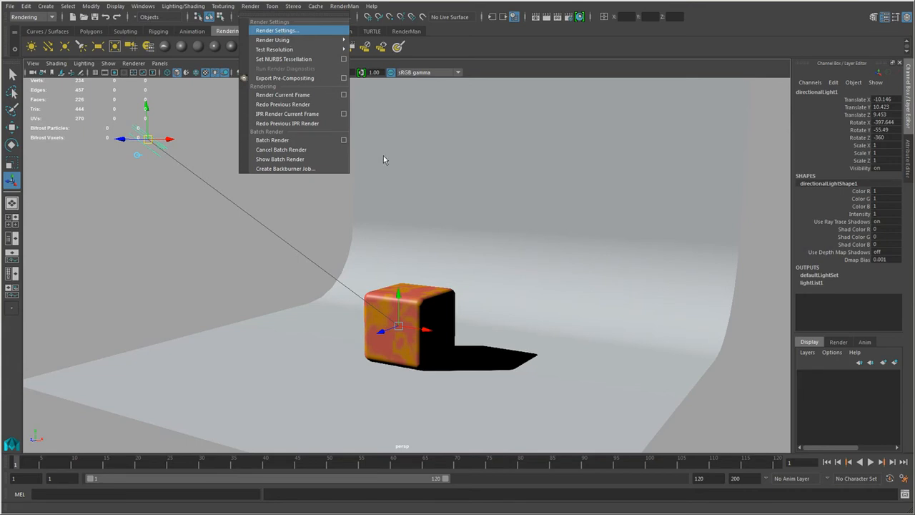
drag(456, 58, 549, 58)
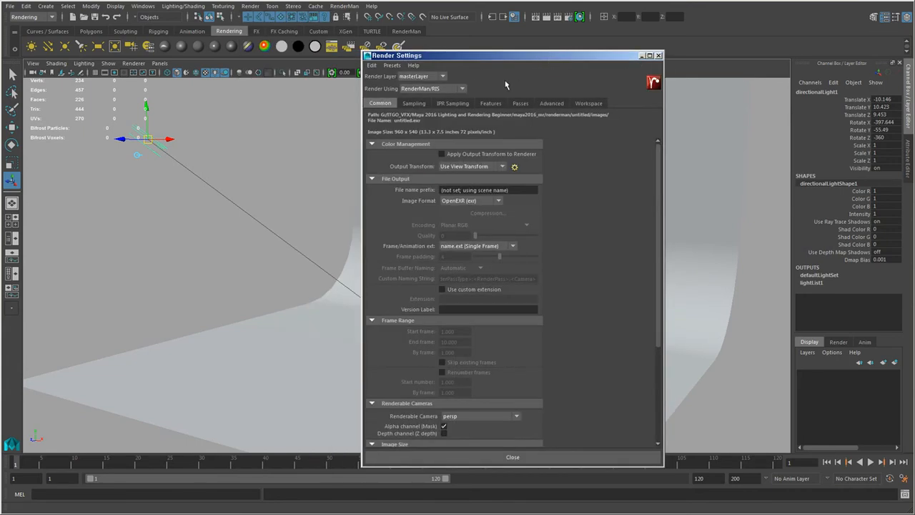
click(513, 456)
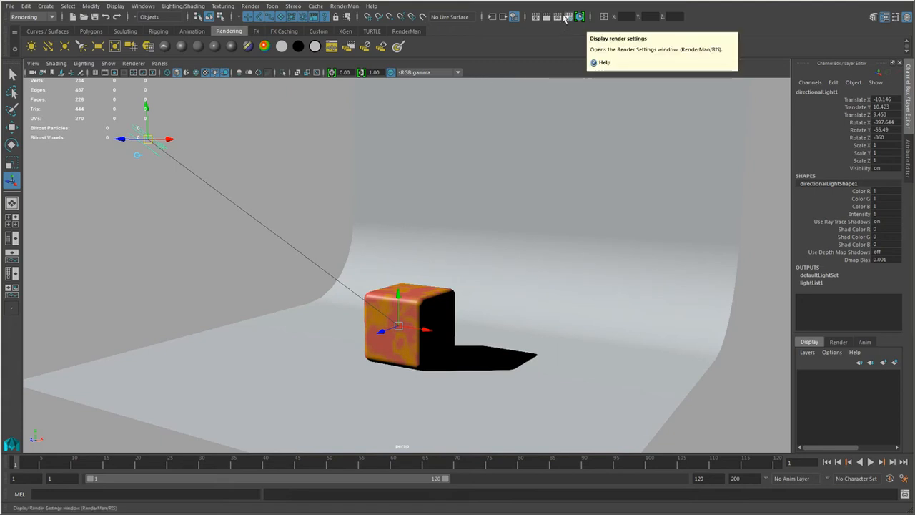
- Reopen the Render Settings clear of the box, try Maya Software, and set the renderer to mental ray
click(569, 18)
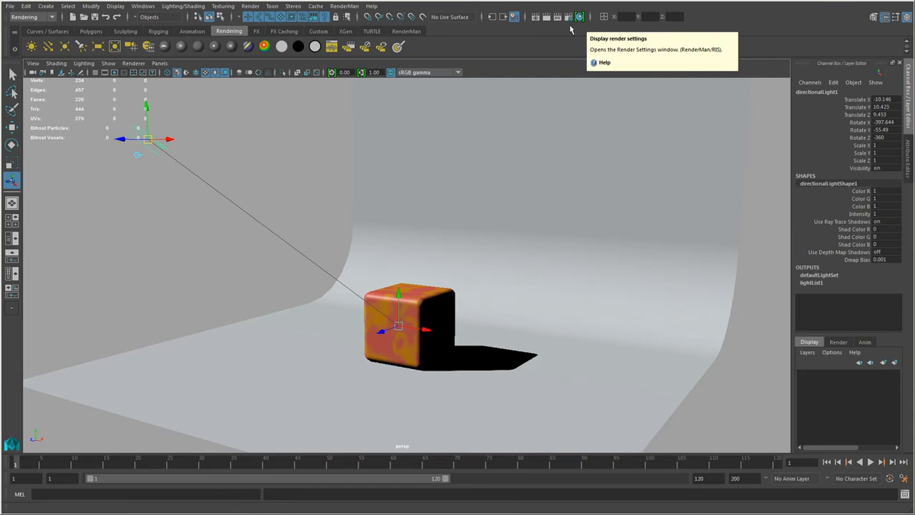
drag(485, 61, 631, 26)
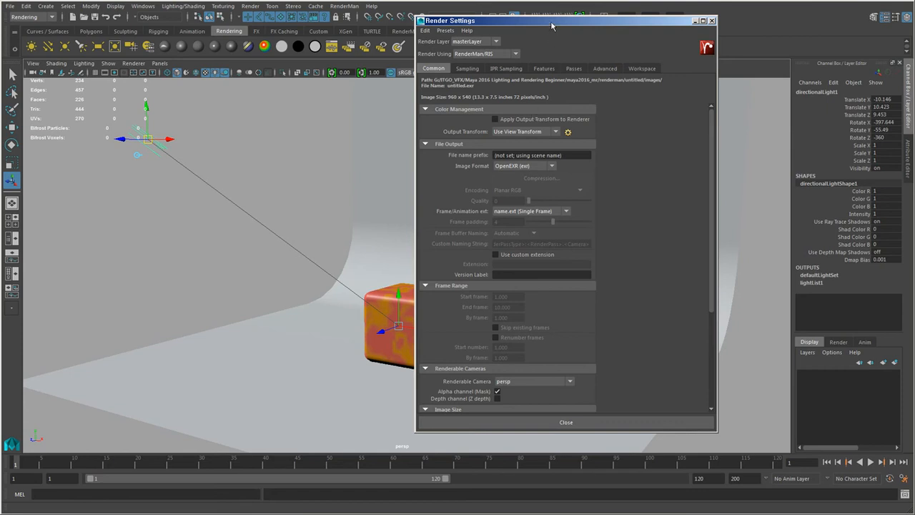
drag(552, 22, 691, 45)
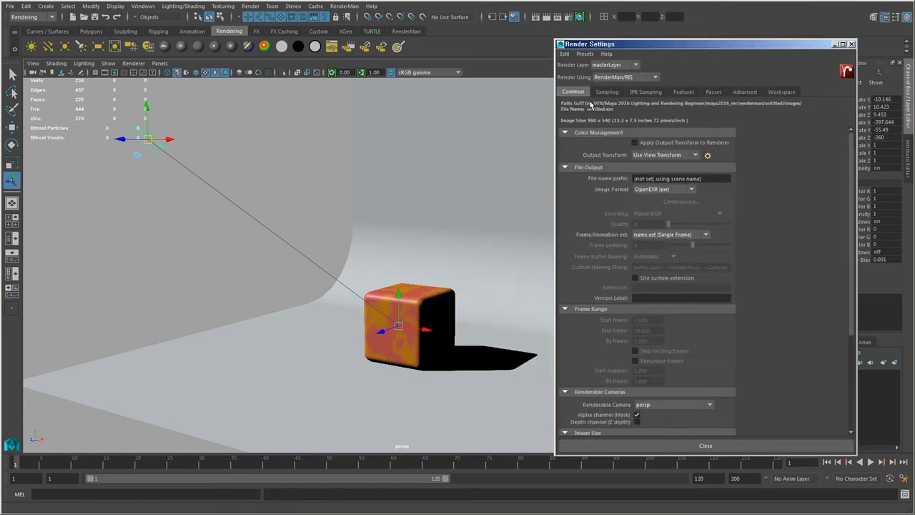
click(619, 77)
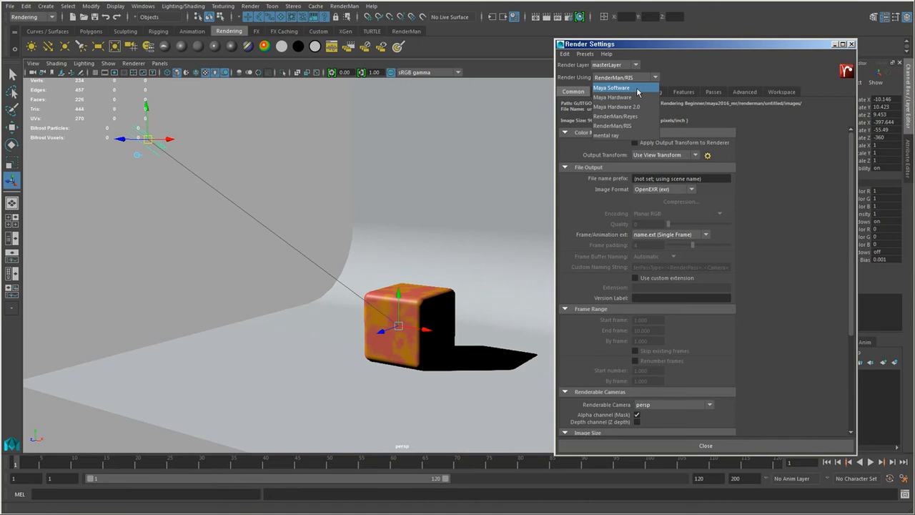
click(636, 88)
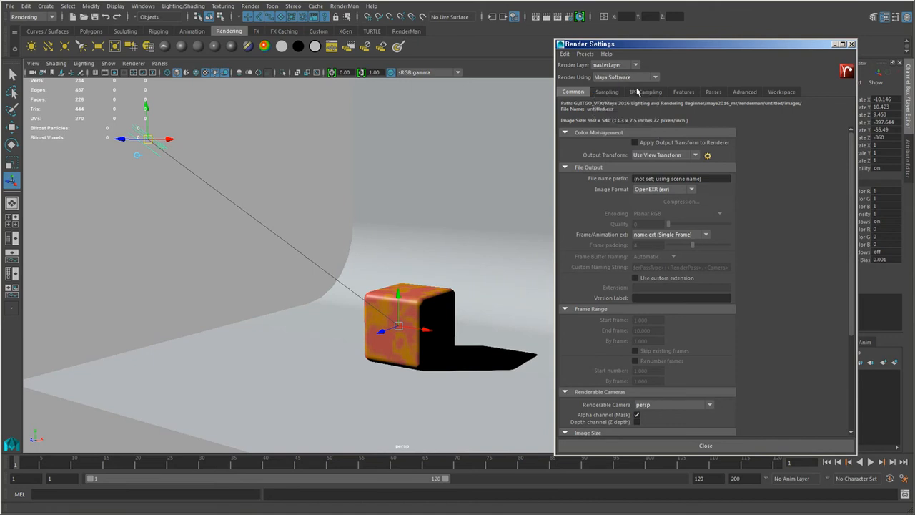
click(629, 78)
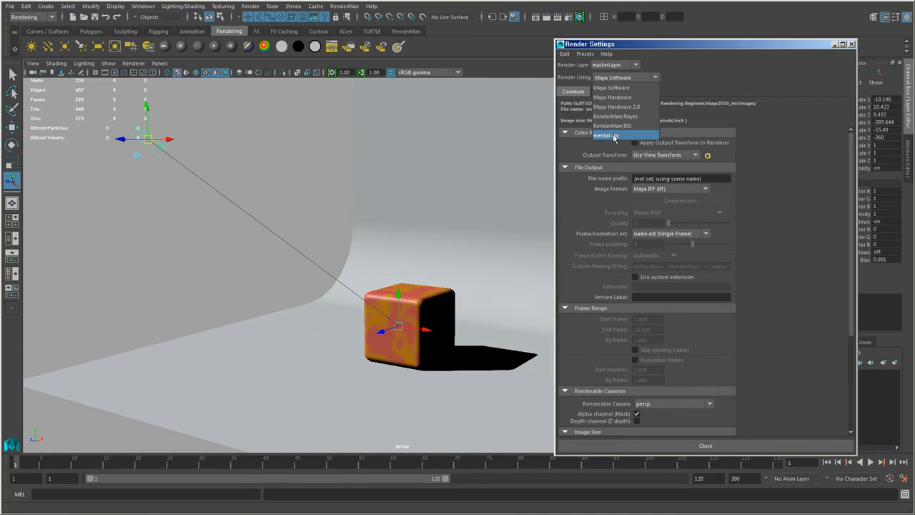
click(614, 136)
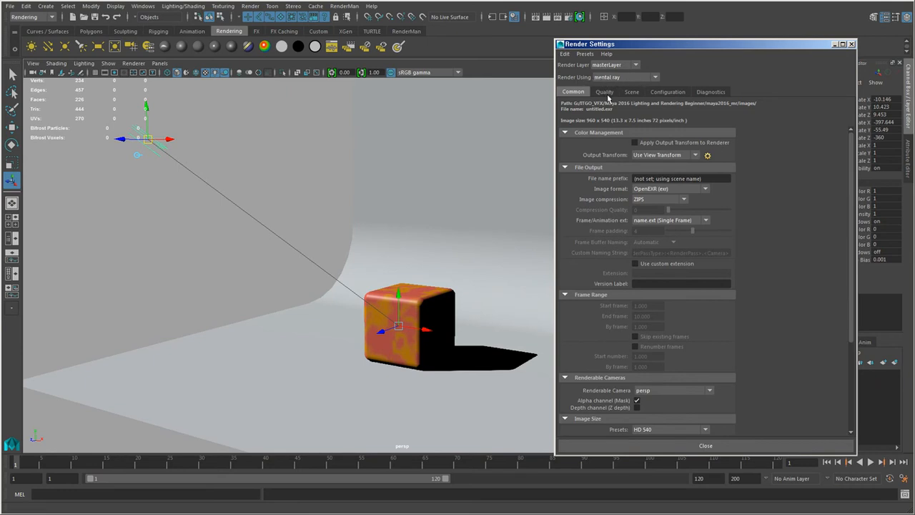
- Look through mental ray's Quality, Scene, Configuration, Diagnostics and Common render settings
click(606, 92)
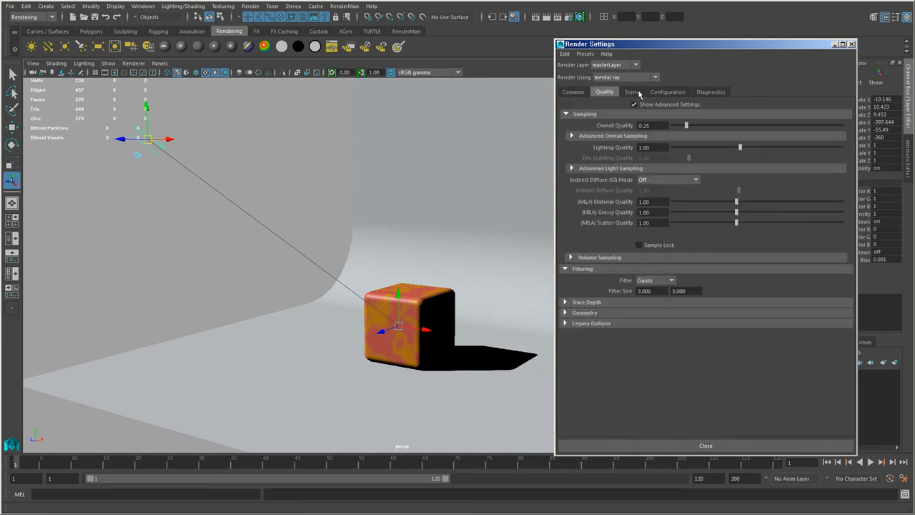
click(636, 93)
click(659, 96)
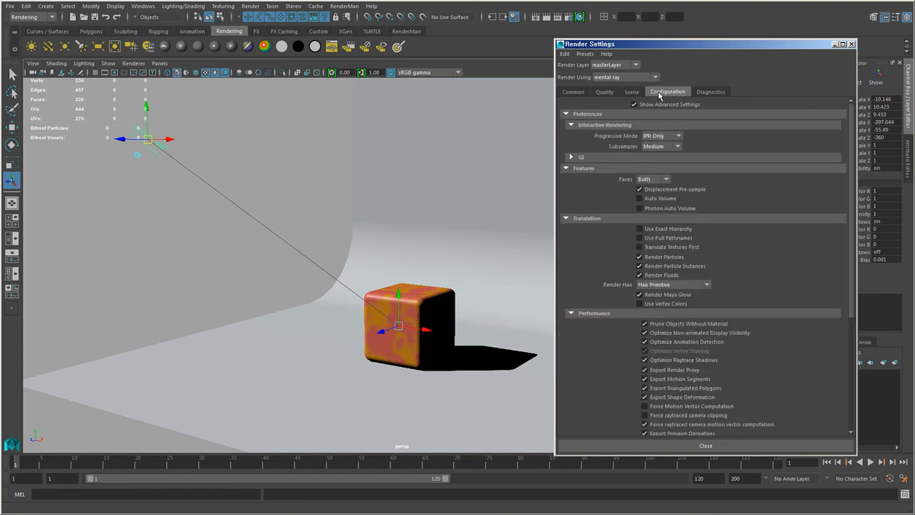
click(711, 96)
click(667, 93)
click(635, 95)
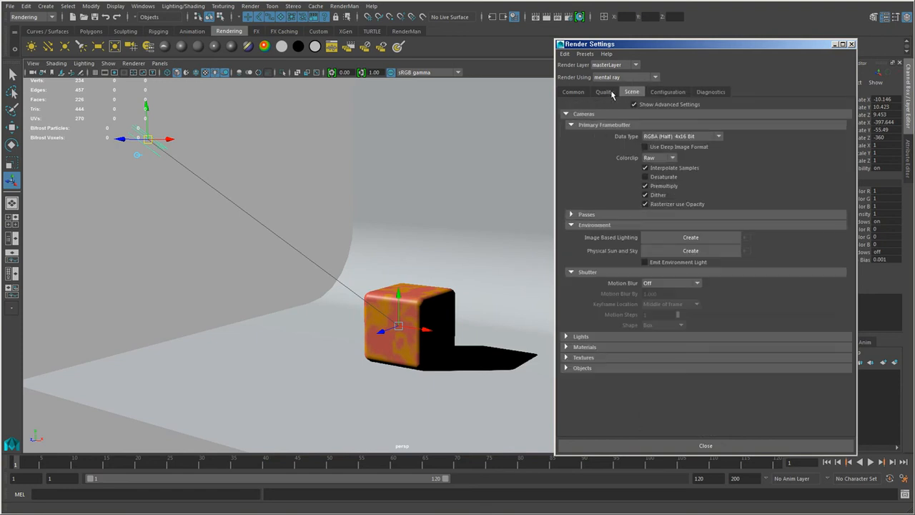
click(607, 95)
click(581, 94)
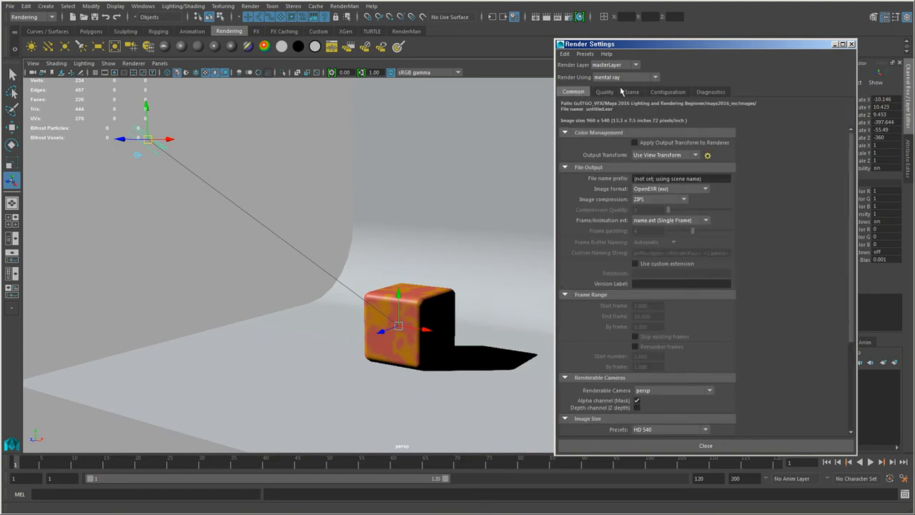
- Switch the renderer to Maya Software and compare its Common and Maya Software settings
click(617, 79)
click(619, 88)
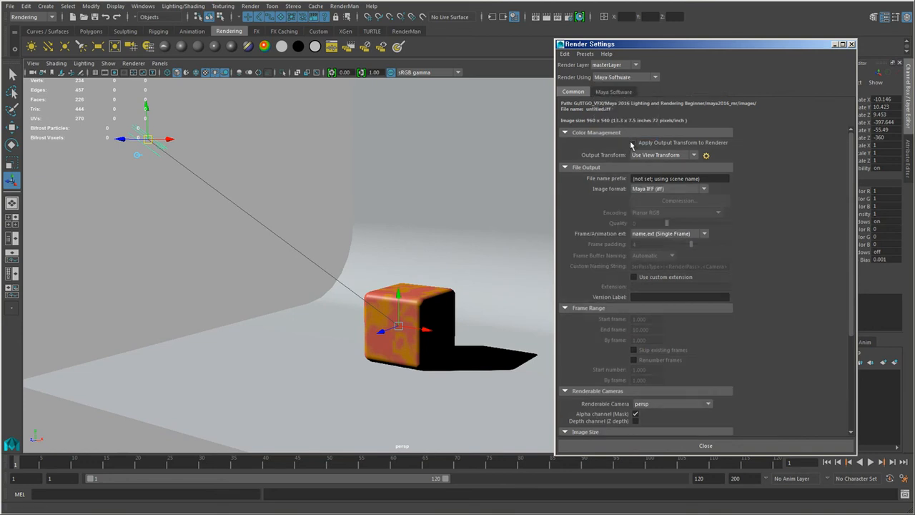
click(622, 92)
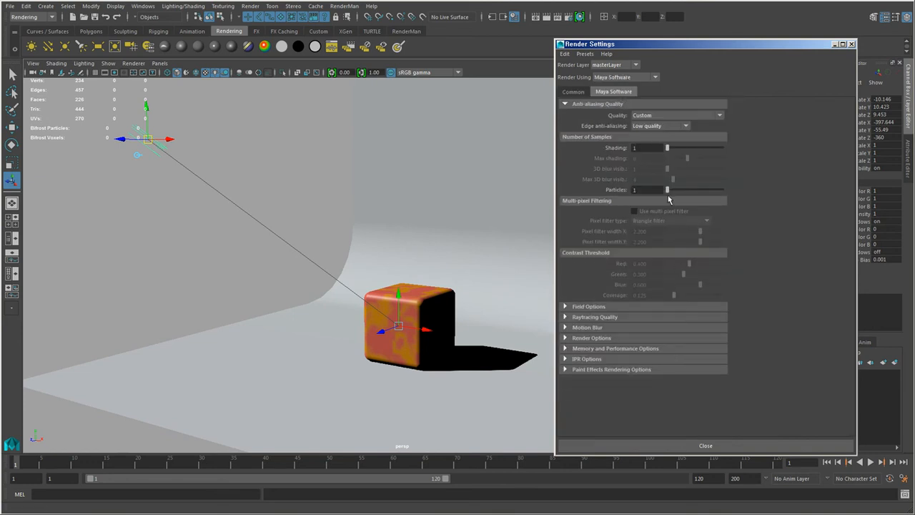
click(583, 93)
click(602, 94)
click(575, 93)
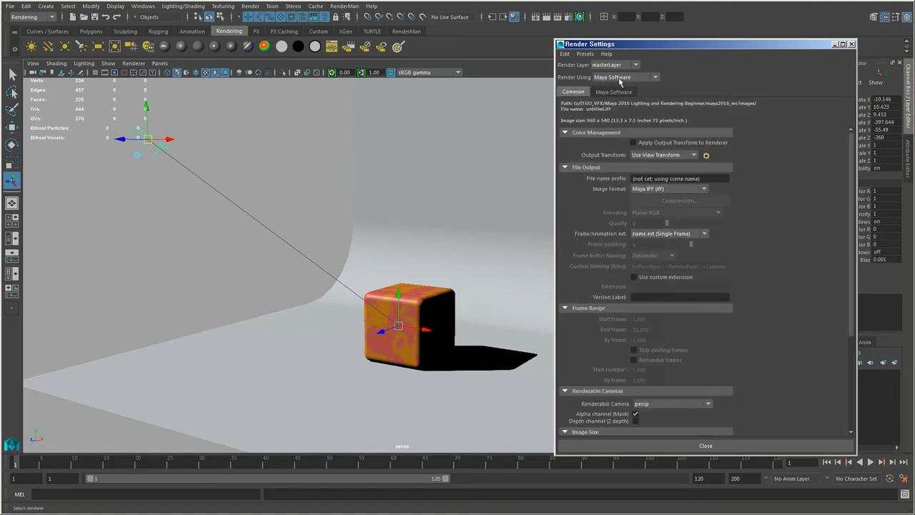
- Set the renderer to mental ray again and bring its Image Size settings into view
click(619, 79)
click(606, 135)
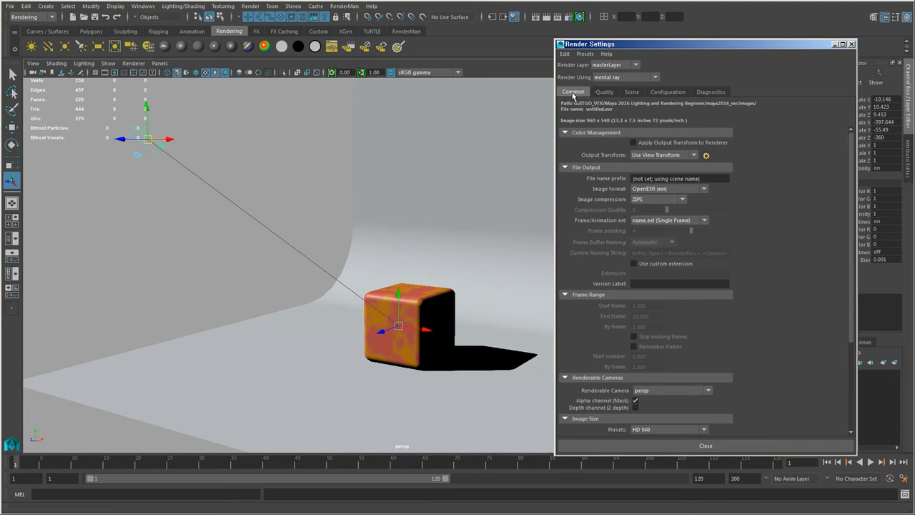
scroll(841, 224, down, 5)
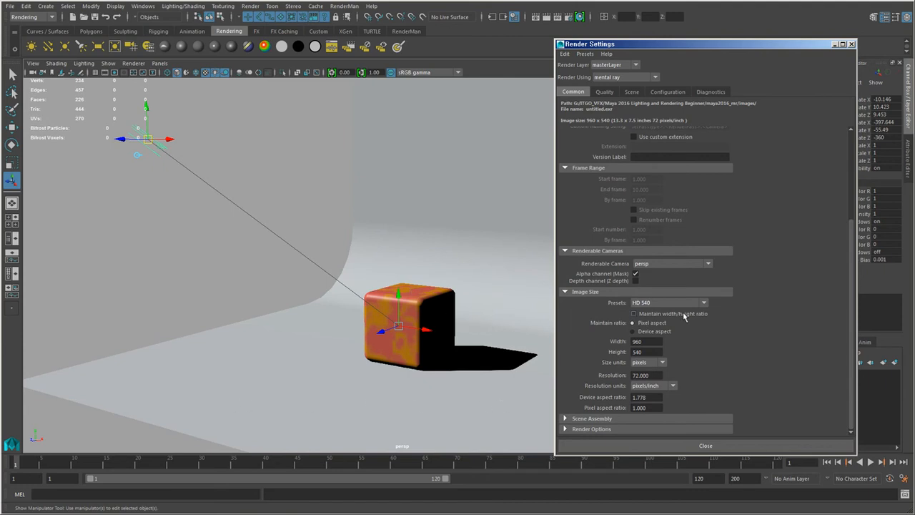
- Check the image size presets in the mental ray Common settings and keep HD 540 selected
click(703, 302)
drag(703, 331, 702, 295)
click(702, 293)
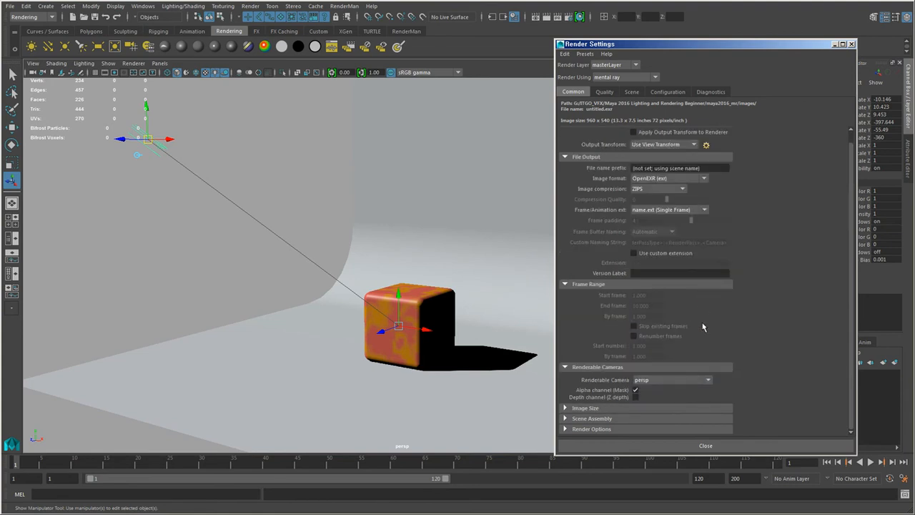
click(634, 408)
click(666, 304)
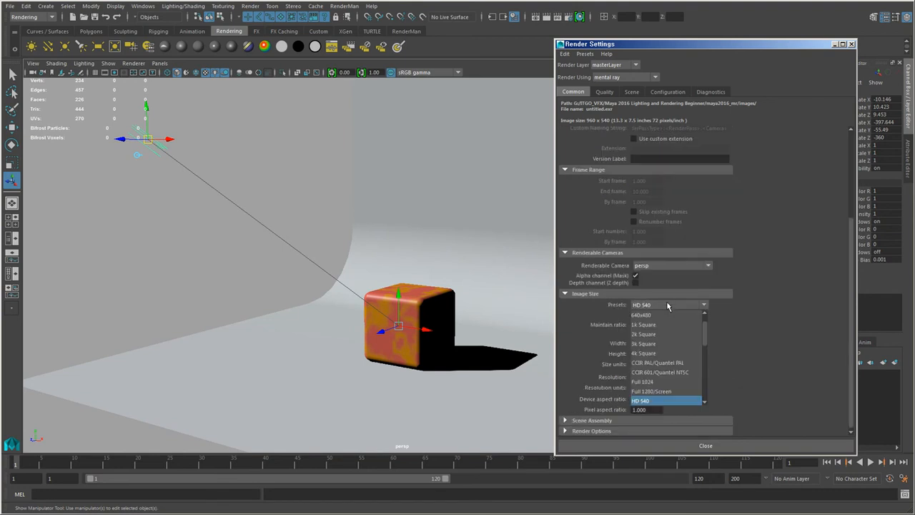
click(647, 402)
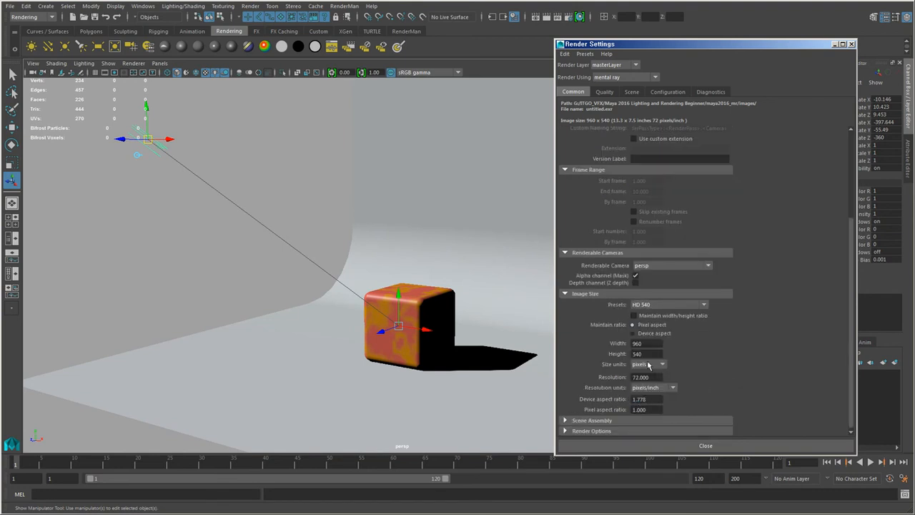
- Set a custom render size with a width of 500 and a height of 500 pixels
drag(649, 343, 584, 337)
drag(646, 353, 574, 355)
drag(649, 344, 582, 346)
drag(645, 353, 605, 355)
click(650, 344)
drag(650, 344, 578, 344)
text(500)
key(Return)
key(Tab)
text(500)
key(Return)
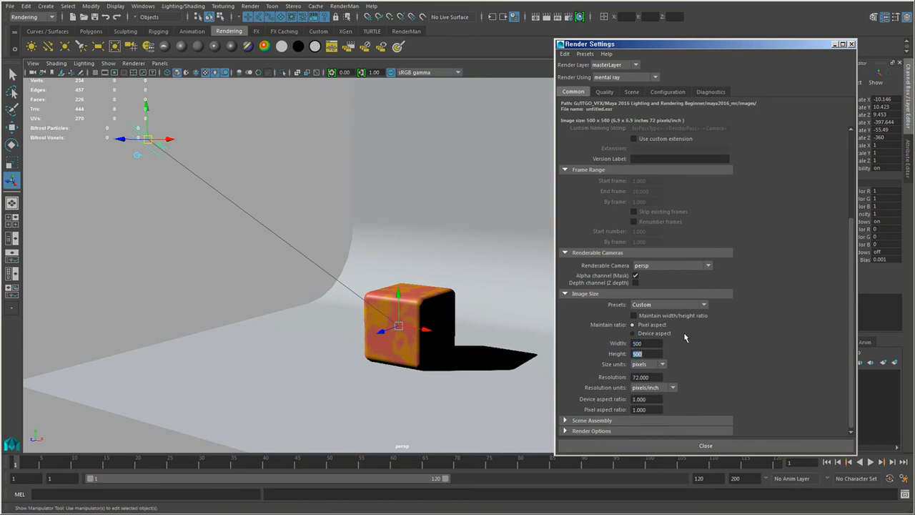
- Set the render image size back to the HD 540 preset
click(677, 307)
scroll(703, 352, down, 3)
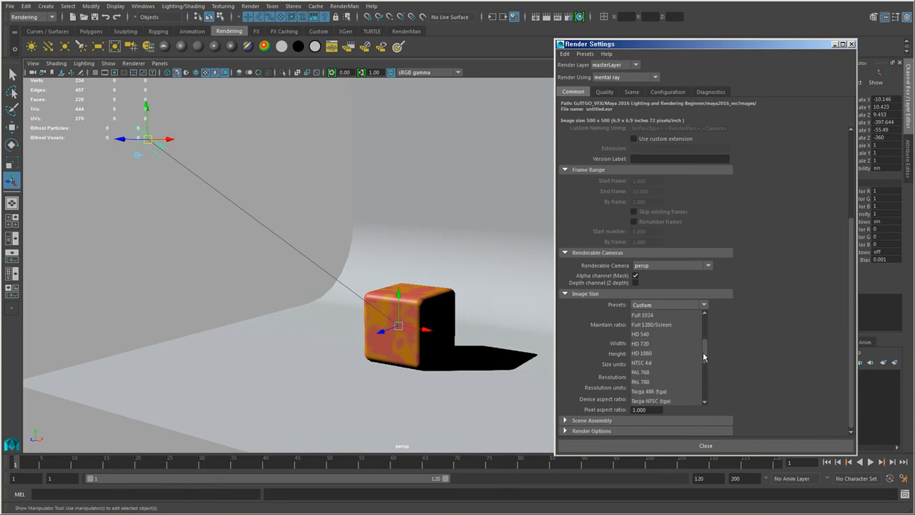
click(668, 333)
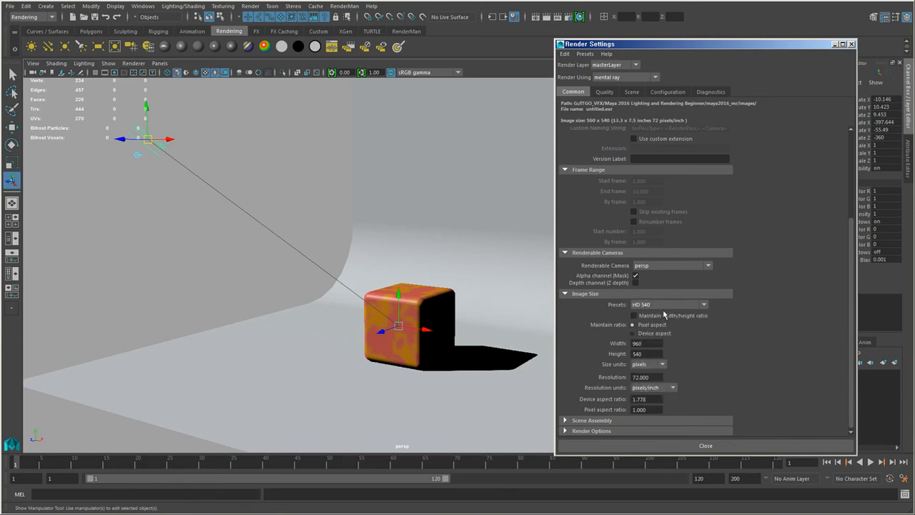
- Set mental ray's Overall Quality to 0.1 and close the Render Settings
click(601, 93)
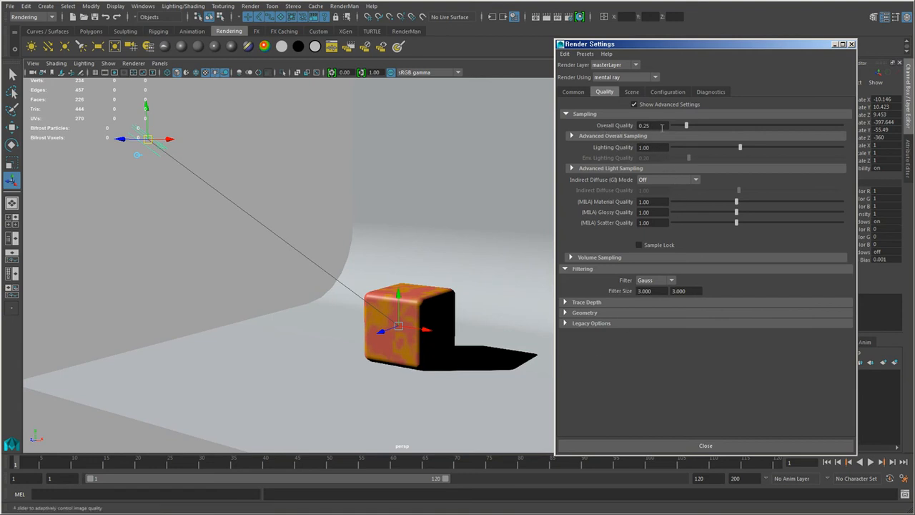
drag(657, 127, 598, 124)
text(0.1)
key(Return)
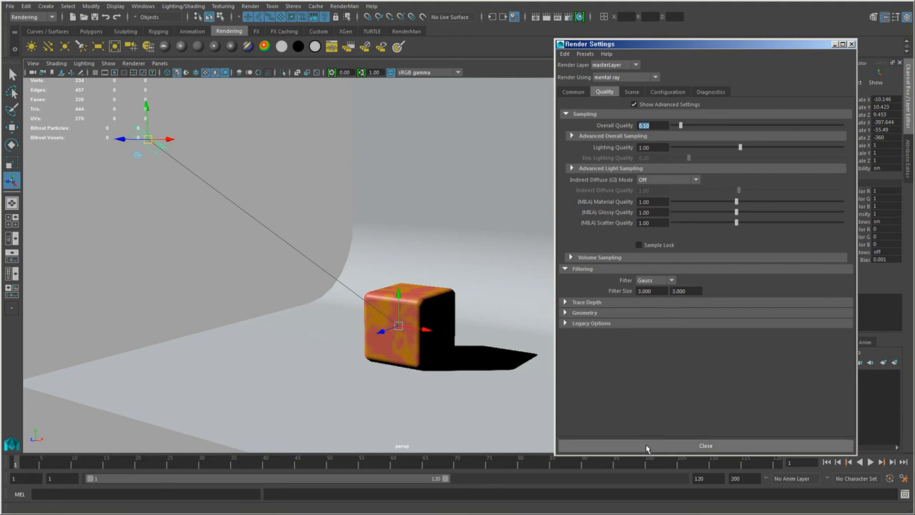
click(679, 450)
- Frame the textured box and its shadow closer in the perspective view, ready for rendering
scroll(413, 374, up, 2)
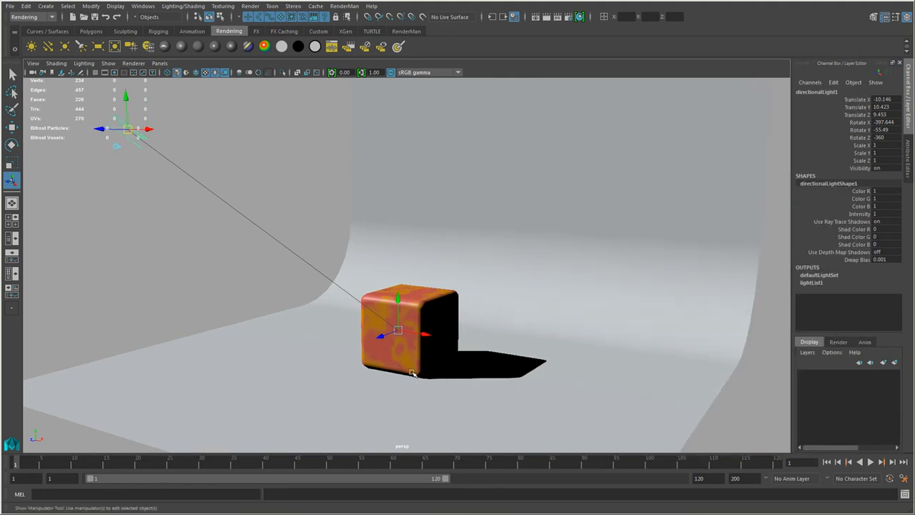
alt+middle_drag(412, 373, 443, 313)
alt+right_drag(350, 338, 547, 386)
alt+middle_drag(548, 386, 474, 386)
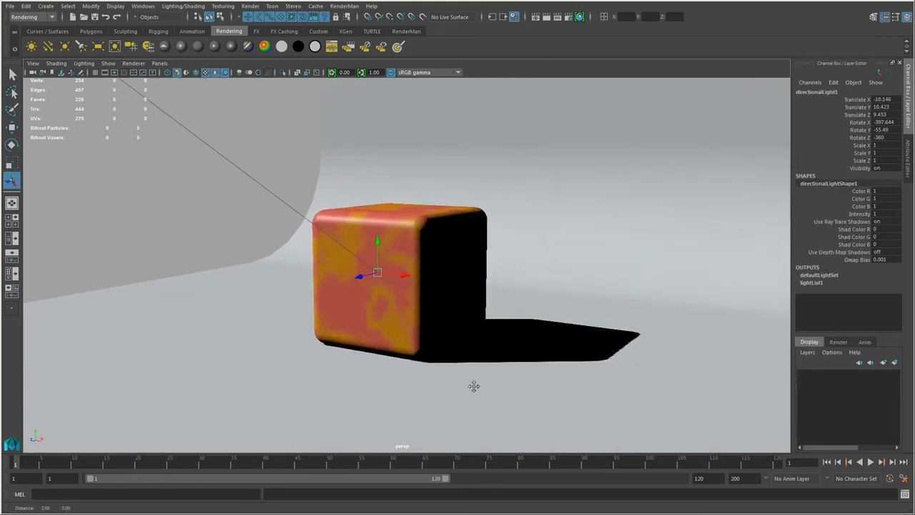
alt+right_drag(474, 386, 577, 400)
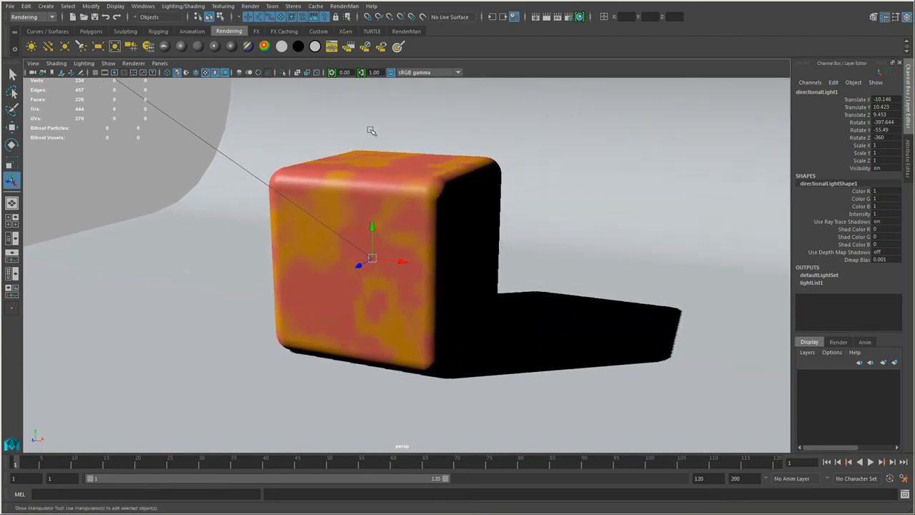
- Render the current frame, then reposition and enlarge the Render View window
click(250, 6)
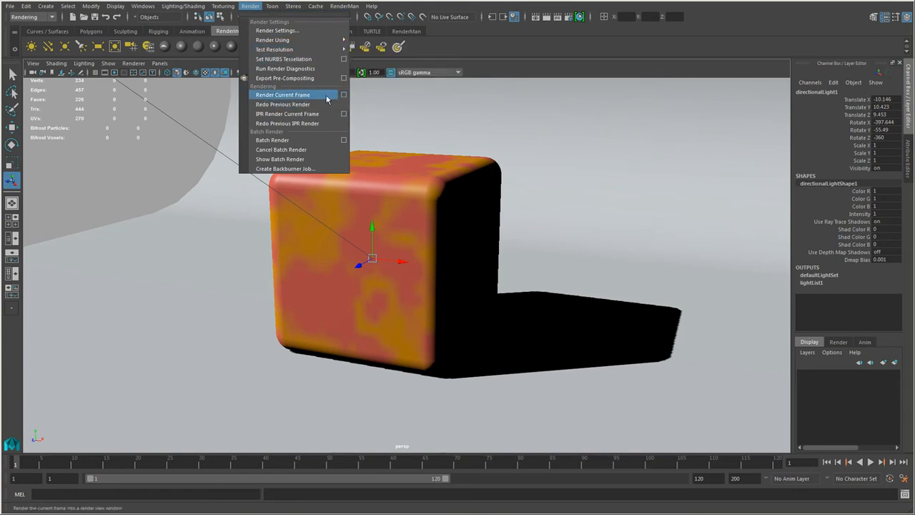
click(551, 71)
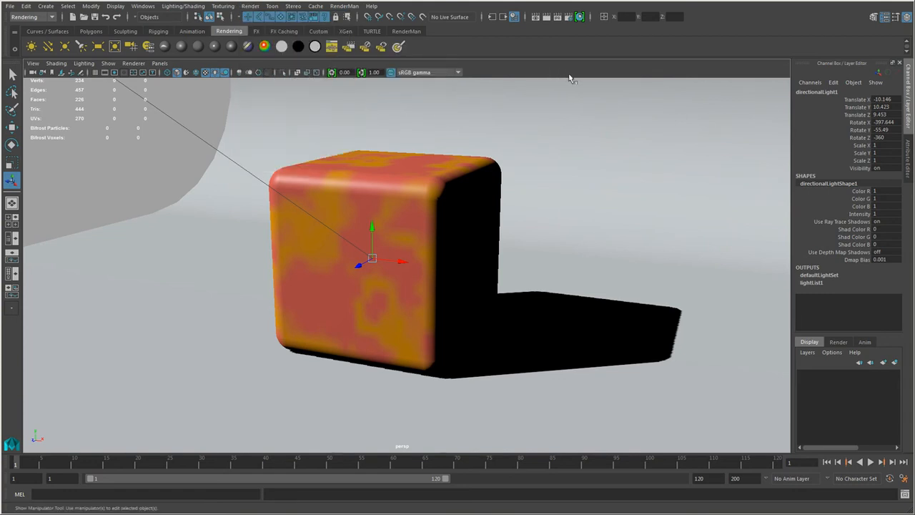
click(546, 17)
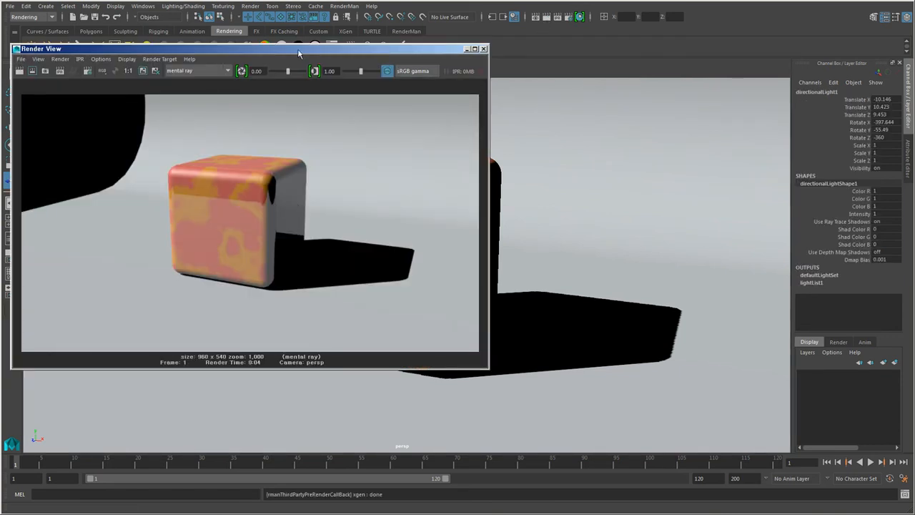
drag(311, 50, 719, 65)
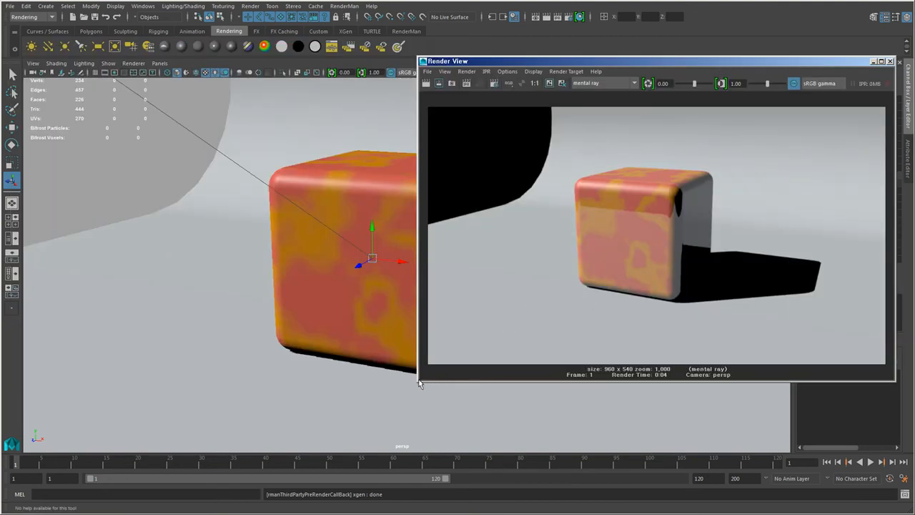
drag(418, 383, 345, 450)
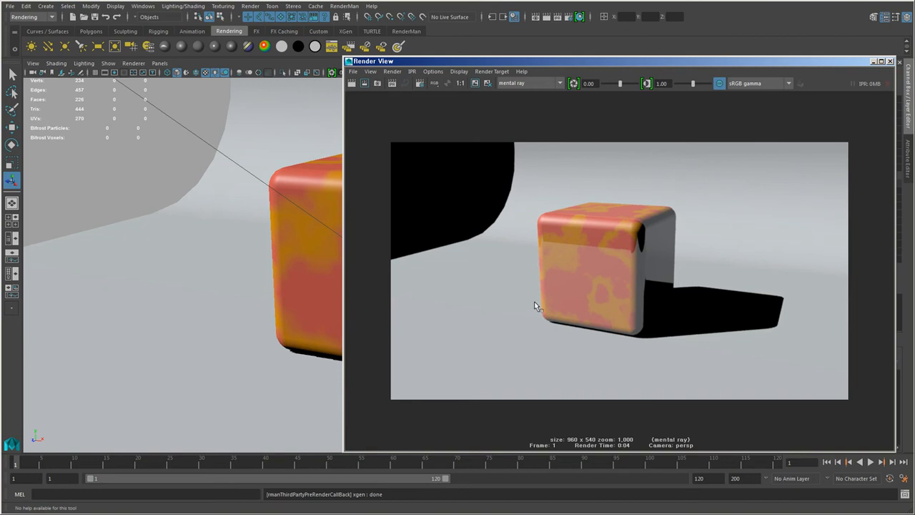
- Save the rendered image as a Tiff file named my_cube in the project's images folder
click(351, 71)
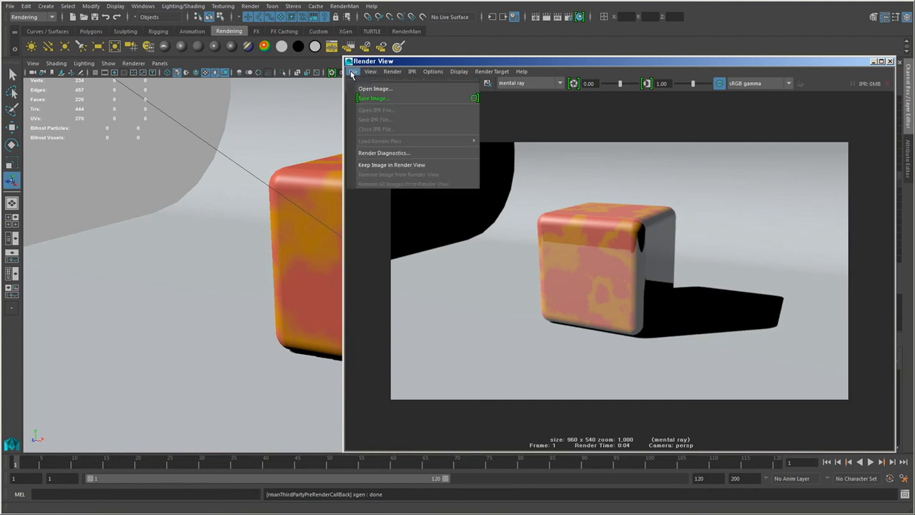
click(396, 98)
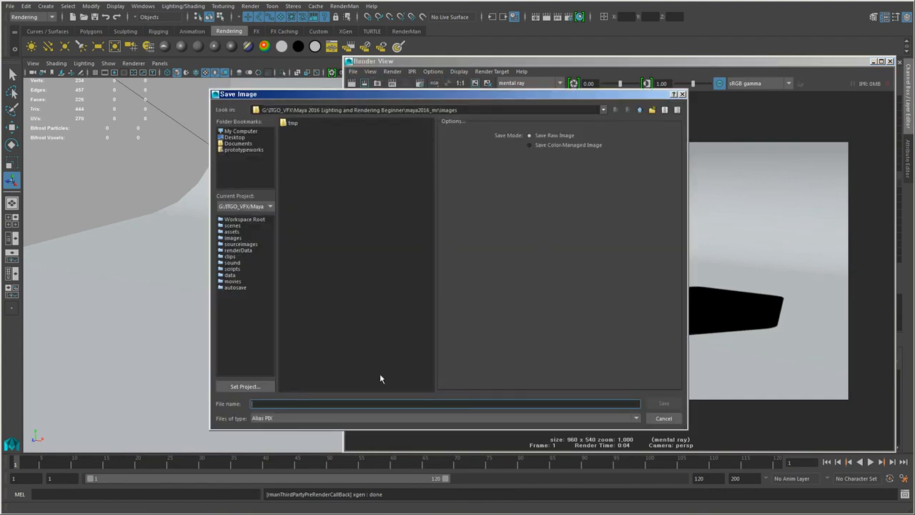
click(406, 417)
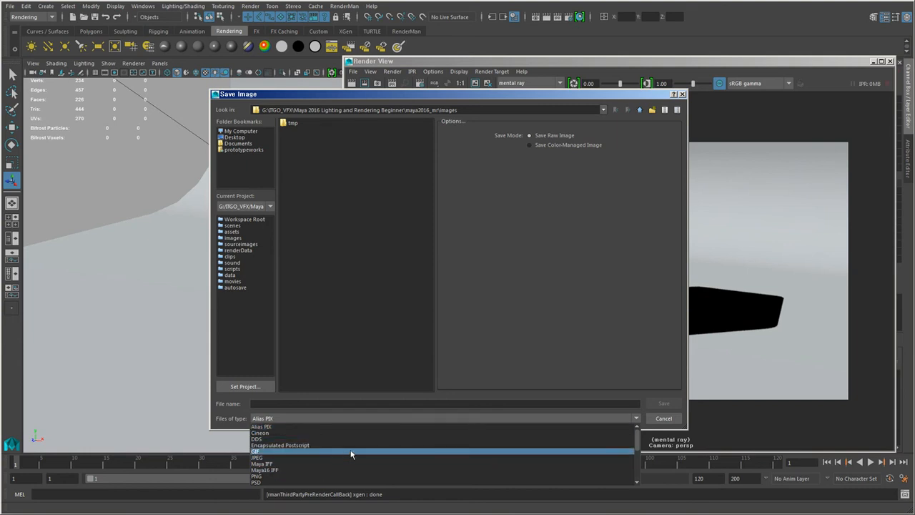
scroll(351, 453, down, 5)
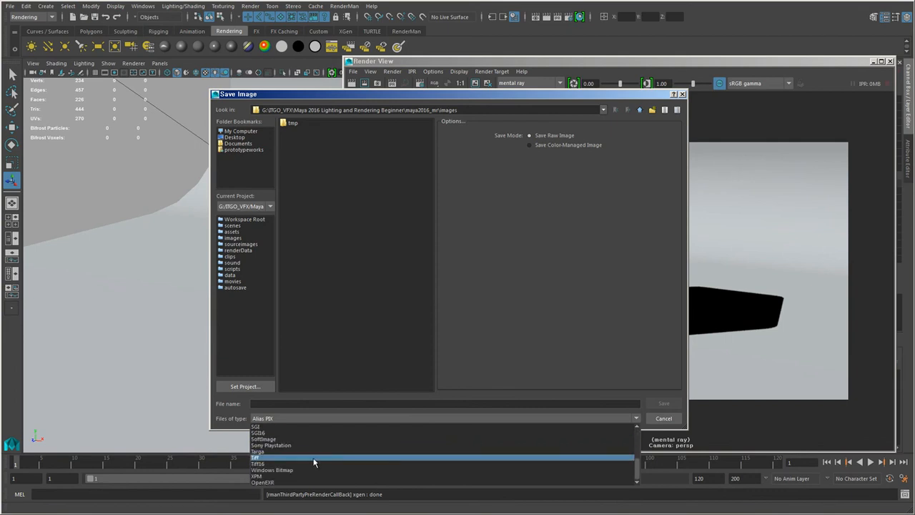
click(313, 458)
click(322, 404)
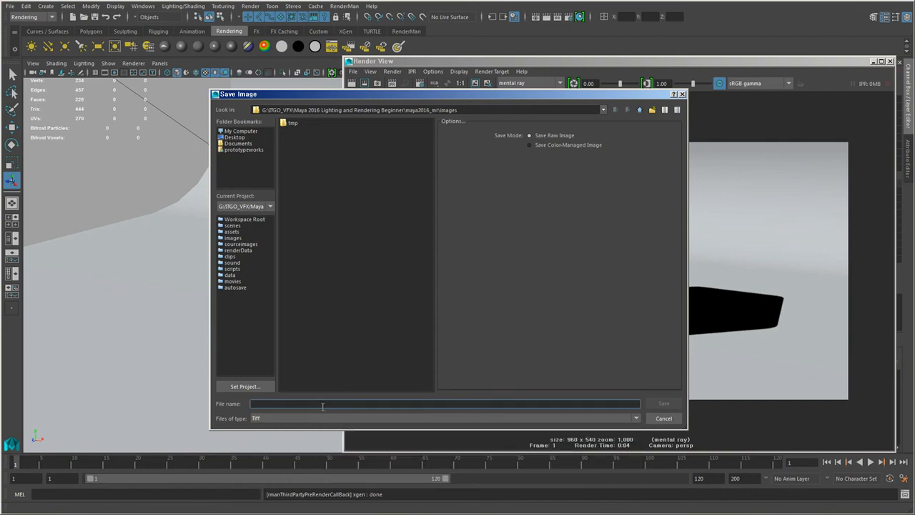
text(my_cube)
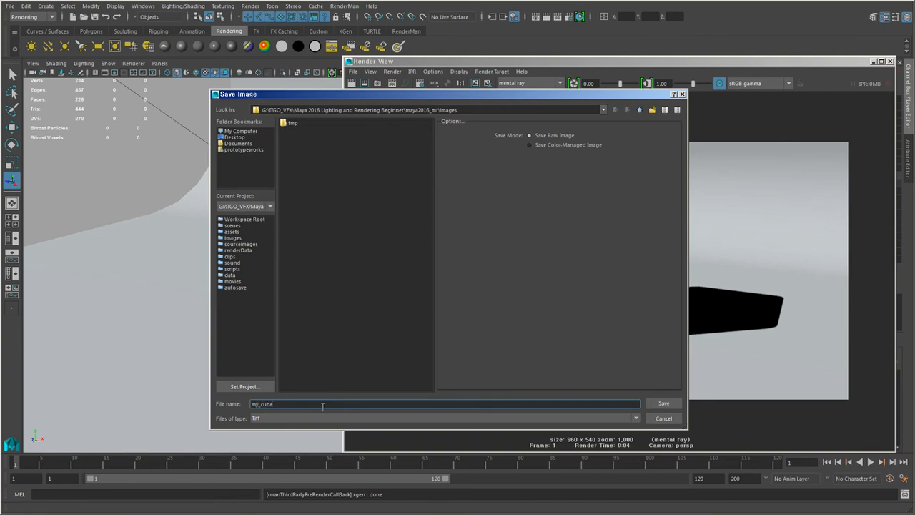
click(663, 404)
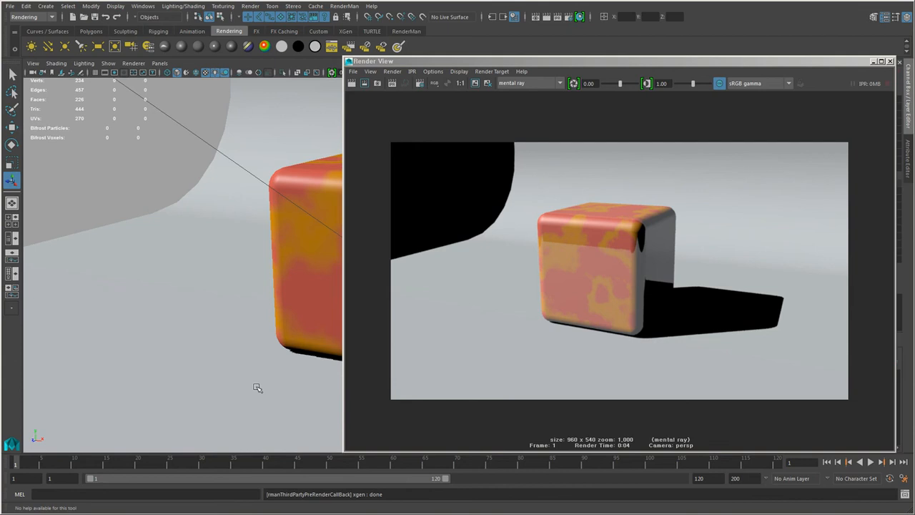
- Copy the project's images folder path from the Save Image dialog and cancel the dialog without saving again
click(257, 387)
click(352, 72)
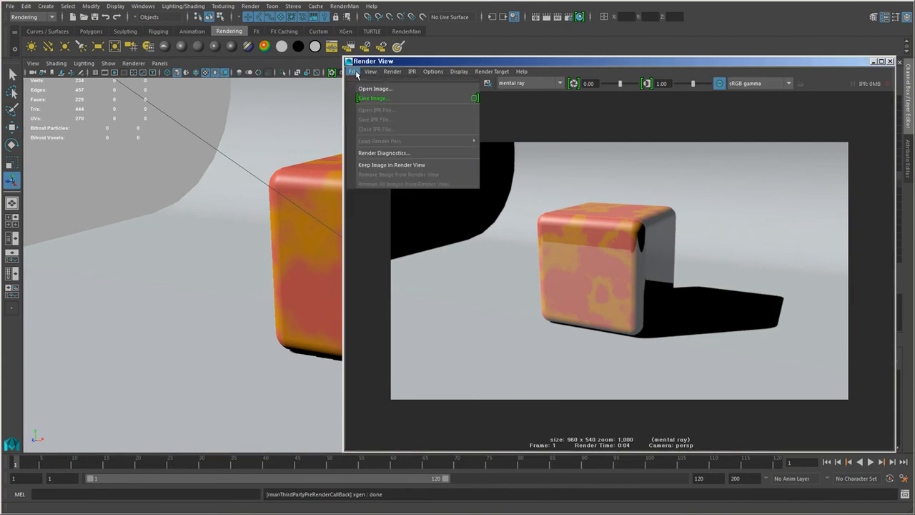
click(378, 99)
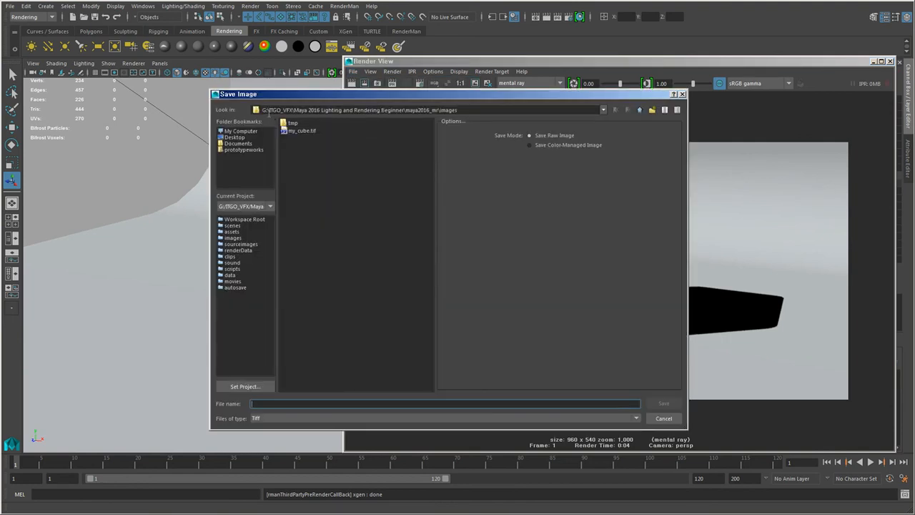
drag(485, 113, 213, 112)
key(ctrl+c)
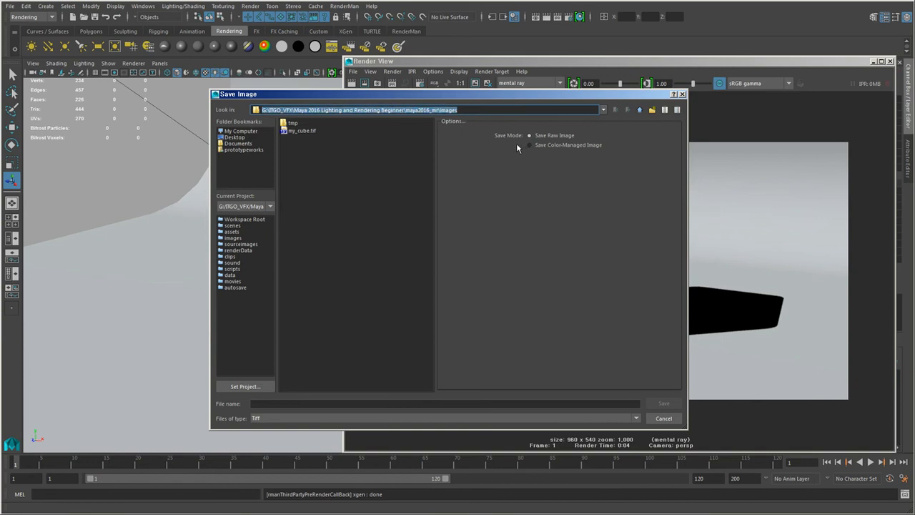
click(663, 418)
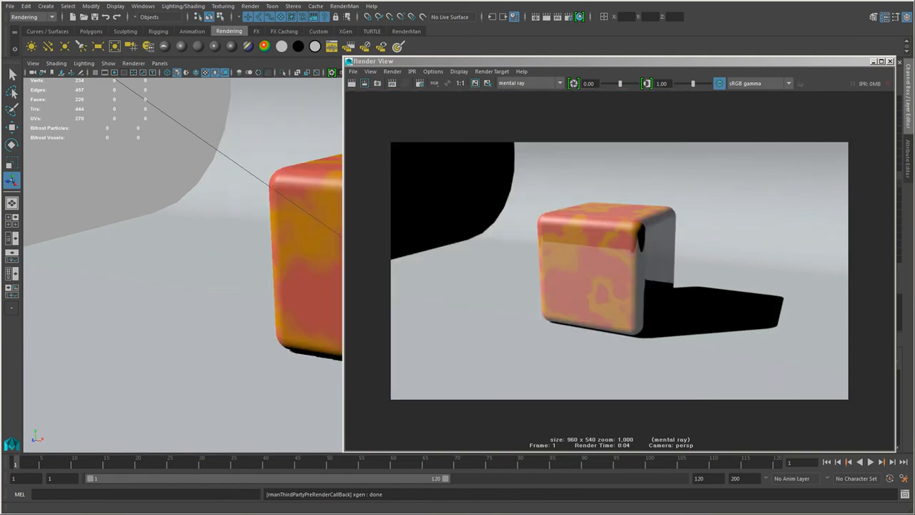
- Switch to Windows Explorer, go to the copied images folder path, and bring the whole window into view
key(super+e)
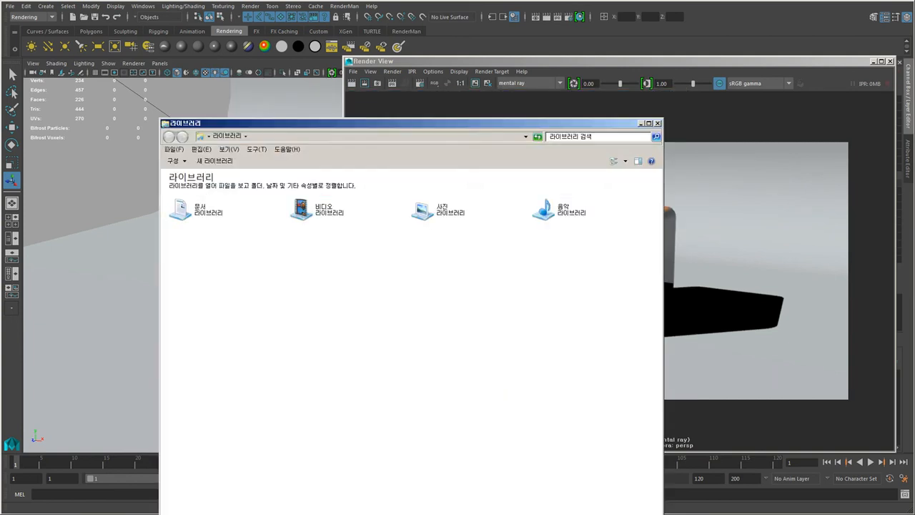
click(436, 139)
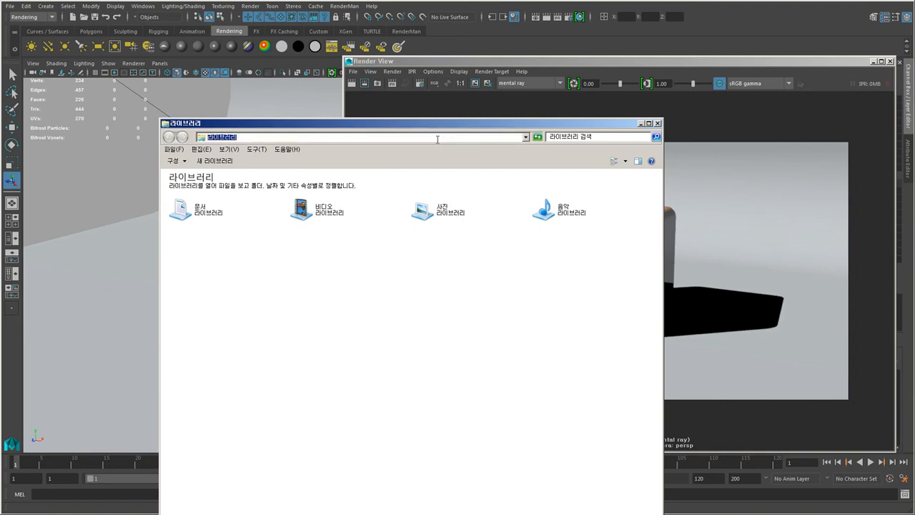
key(ctrl+v)
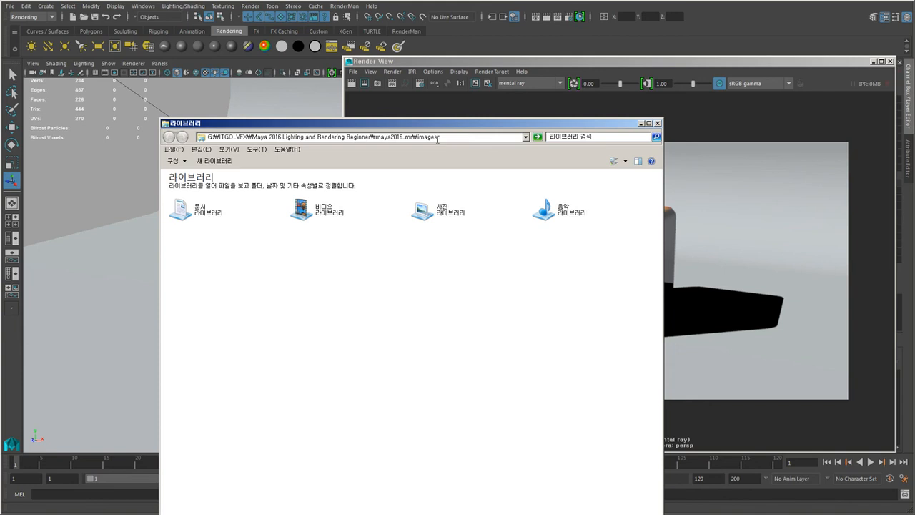
key(Return)
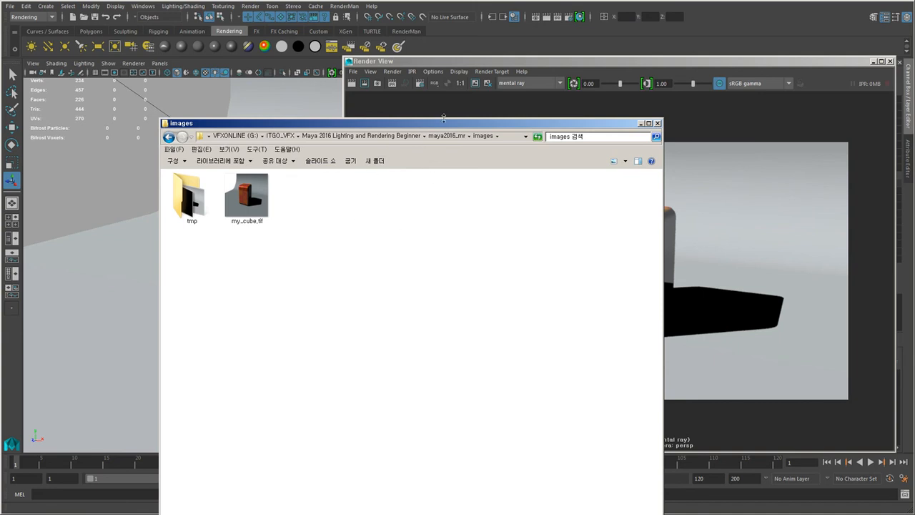
drag(437, 169, 432, 137)
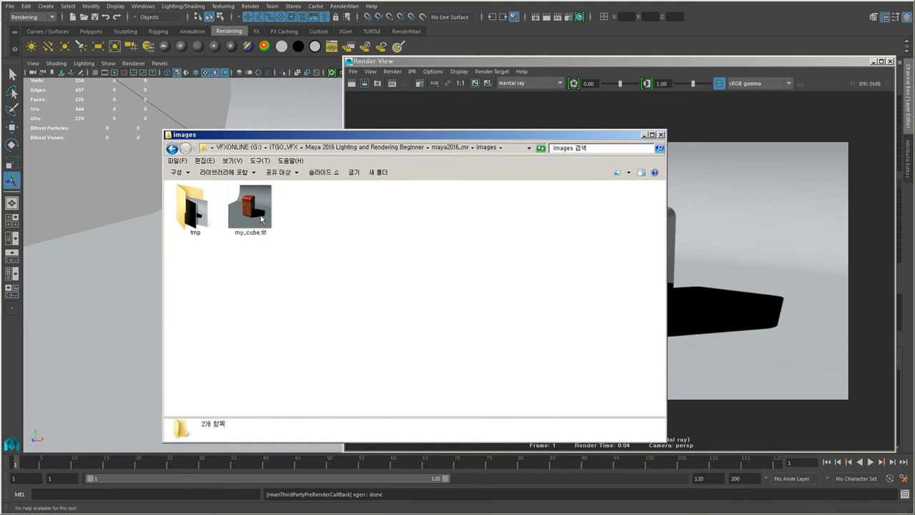
- Open my_cube.tif in XnView to examine the saved render beside the Render View, and return to the images folder
drag(296, 257, 238, 229)
click(267, 276)
double_click(250, 207)
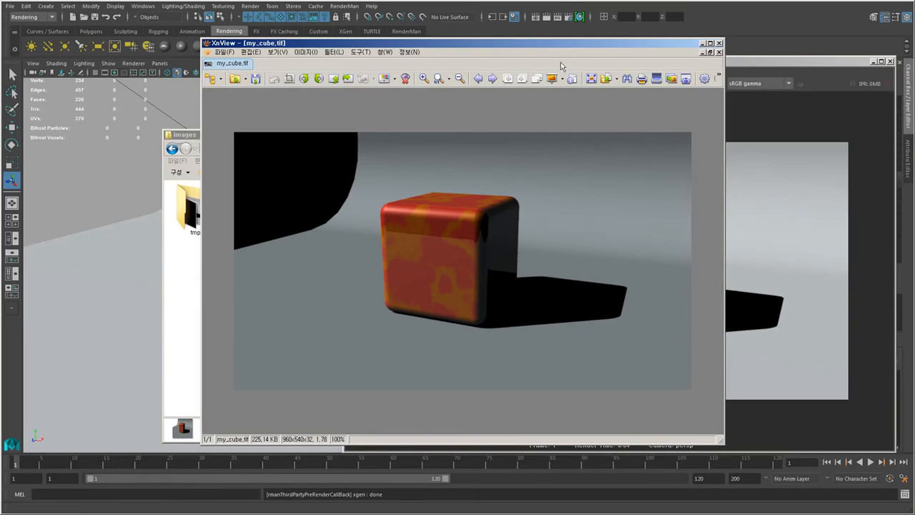
drag(507, 45, 564, 44)
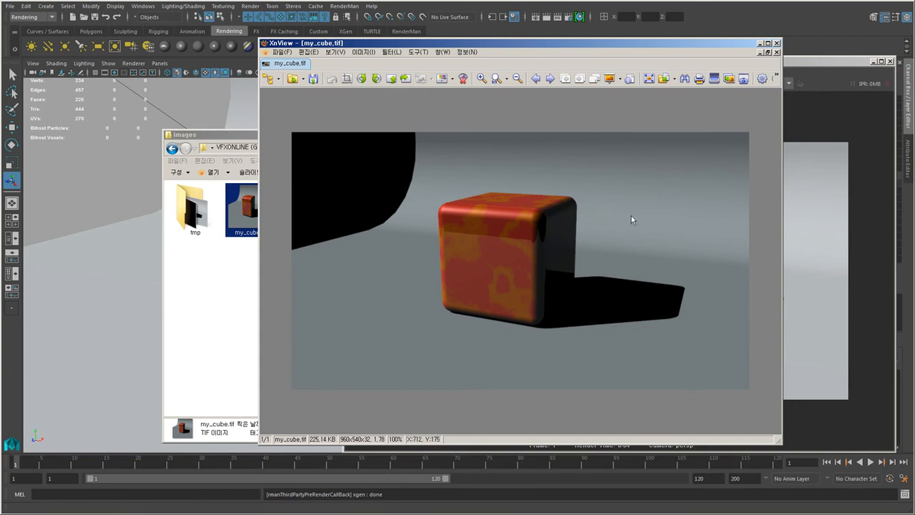
click(219, 312)
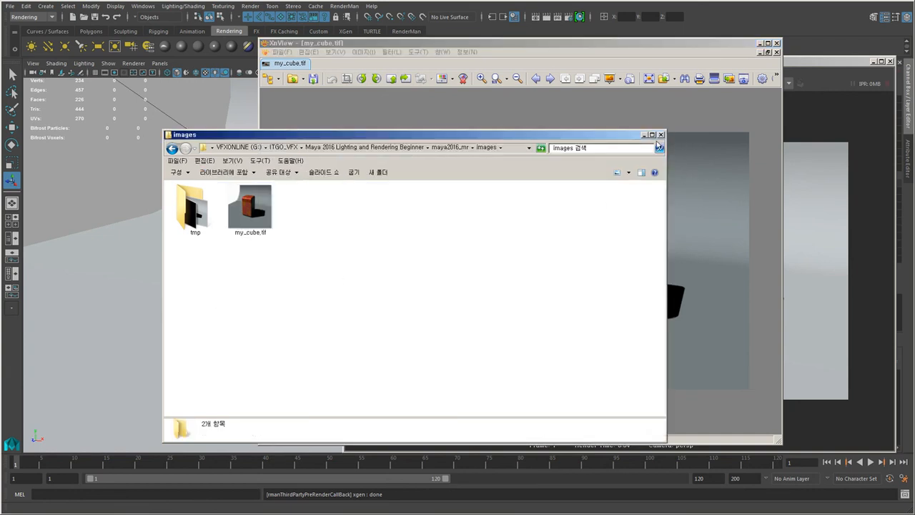
- Compare my_cube.tif in XnView with the render in the Render View, and close the viewer
click(404, 44)
drag(403, 44, 90, 40)
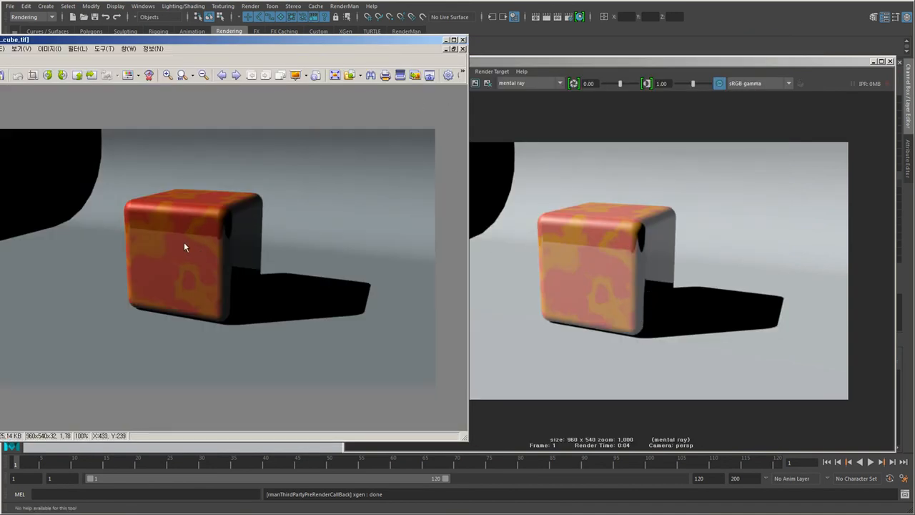
drag(350, 44, 484, 40)
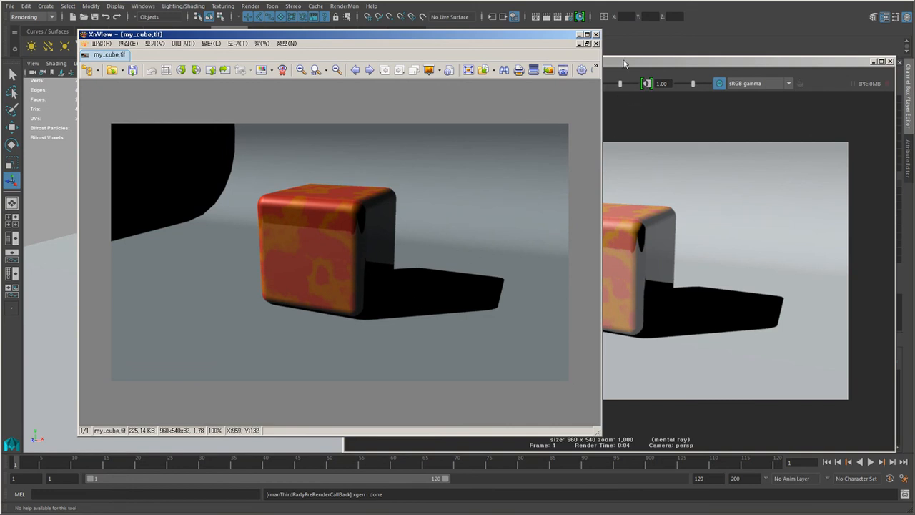
click(595, 44)
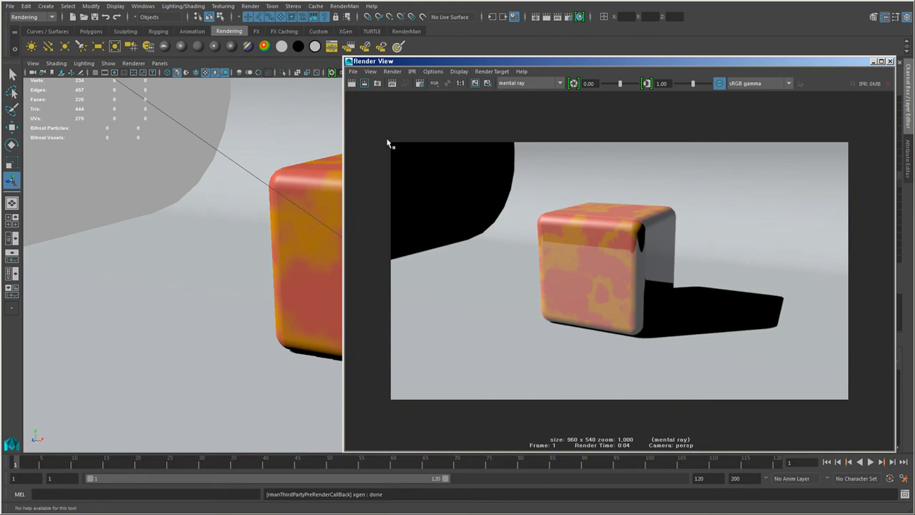
- Save the rendered image again as my_cube_2.tif in the images folder, using the Save Color-Managed Image mode
click(352, 71)
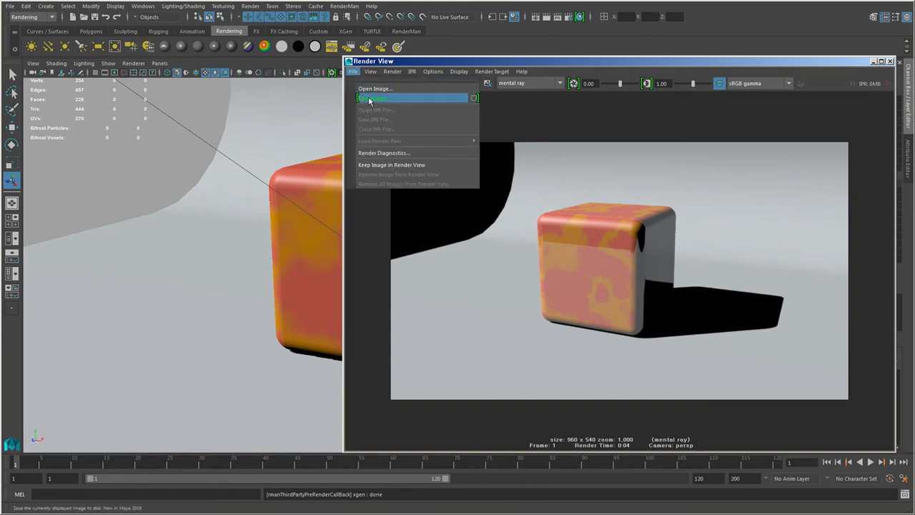
click(402, 99)
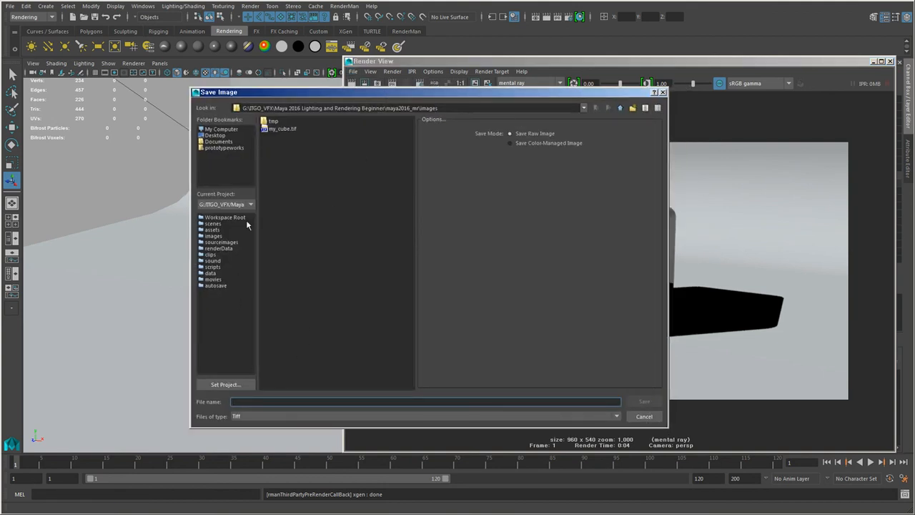
click(282, 132)
click(265, 402)
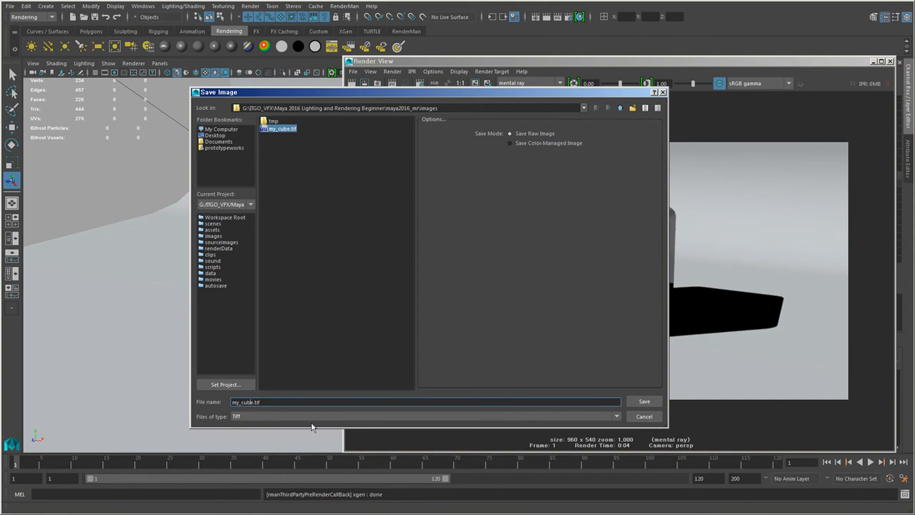
key(Right)
text(_2)
drag(557, 93, 315, 88)
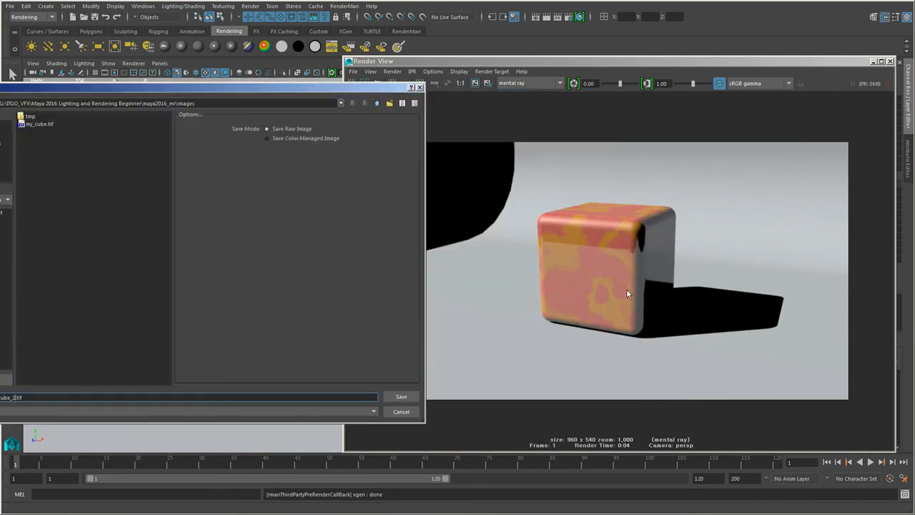
drag(376, 87, 495, 76)
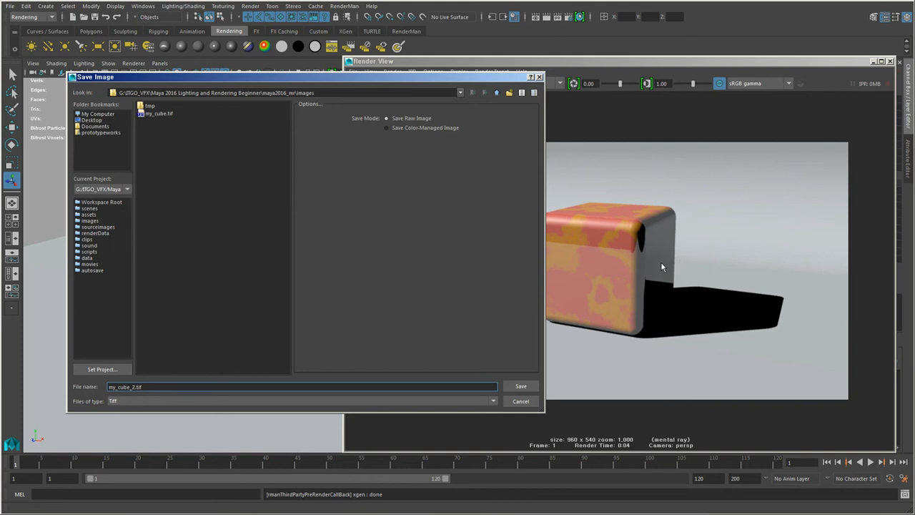
click(417, 130)
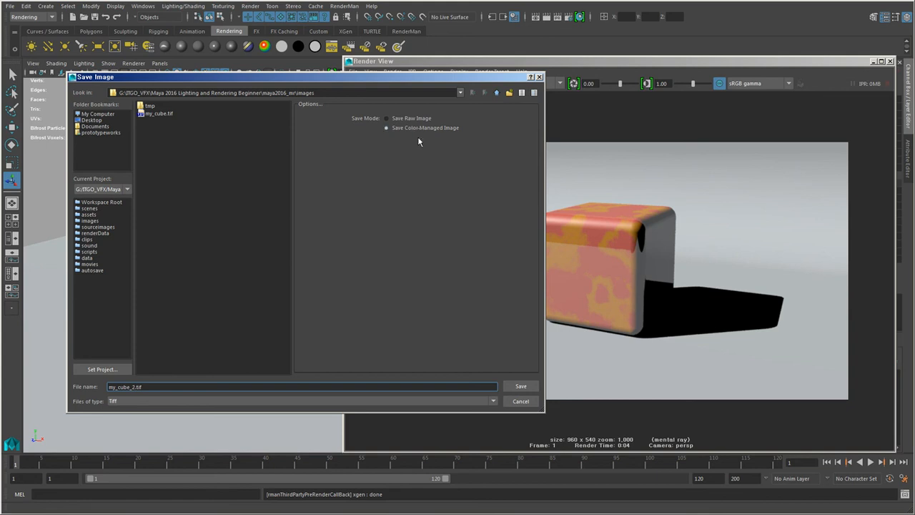
click(521, 387)
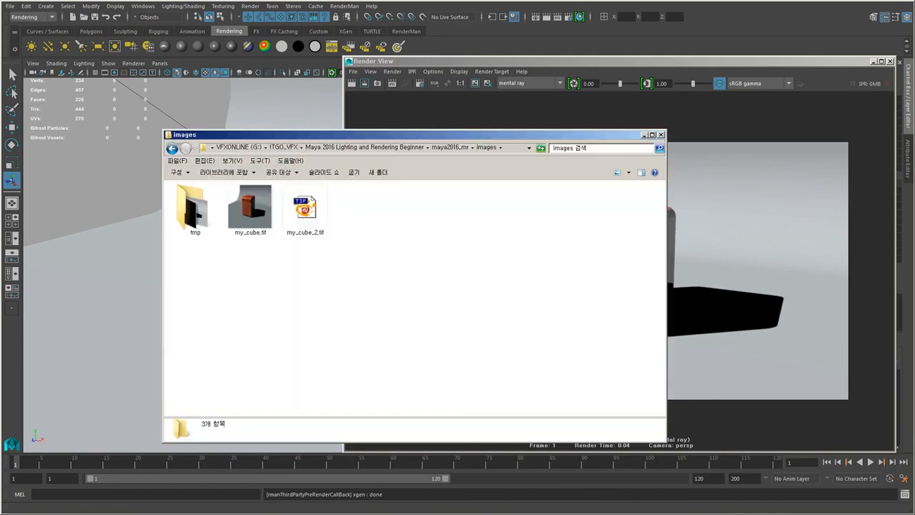
- Open my_cube_2.tif from the images folder in XnView and place it beside the Render View to compare their colours
double_click(310, 209)
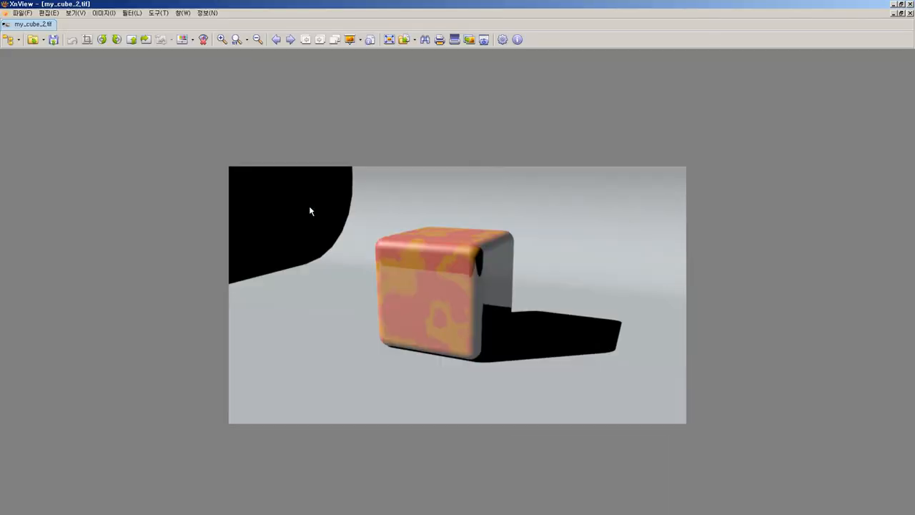
double_click(451, 4)
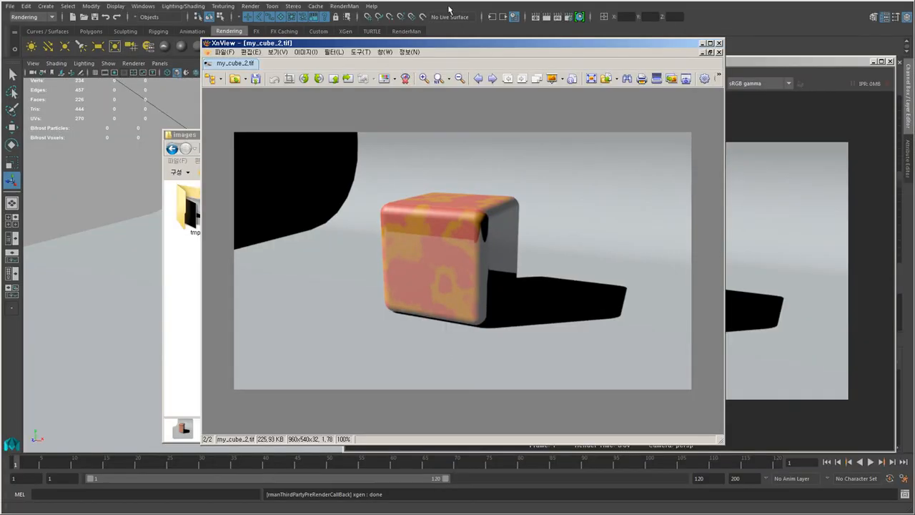
drag(553, 44, 313, 51)
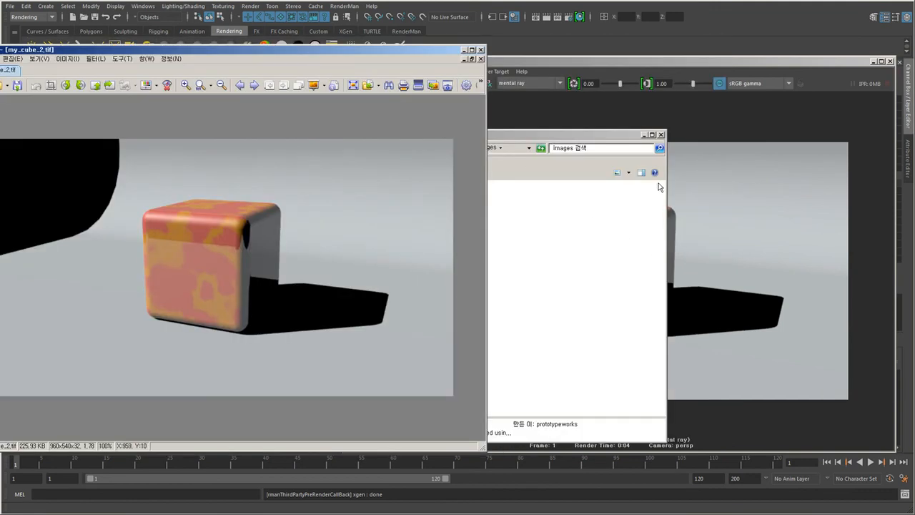
click(642, 136)
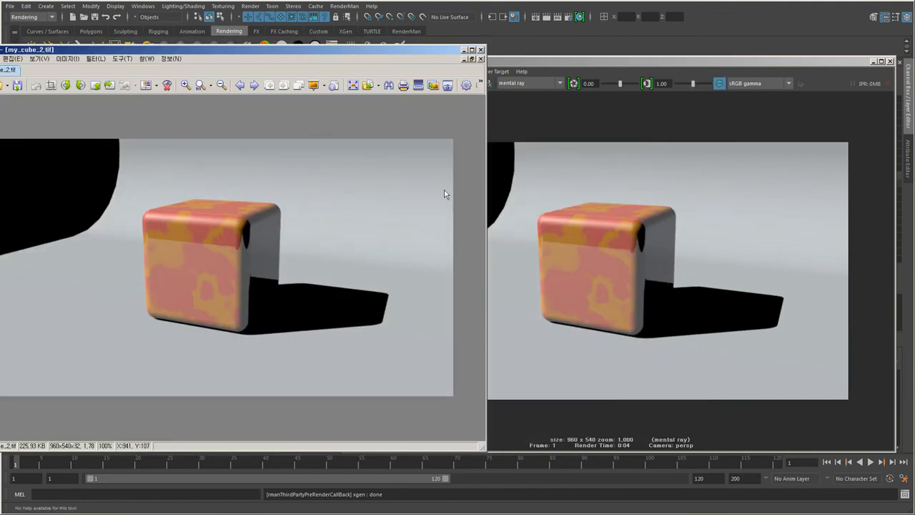